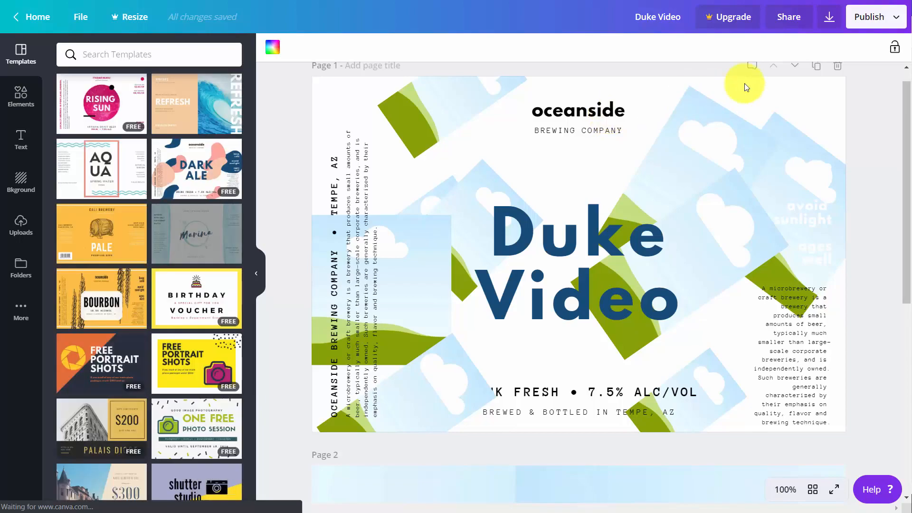
Browse the available publishing options for the Duke Video design
{"action": "left_click", "coordinate": [896, 15]}
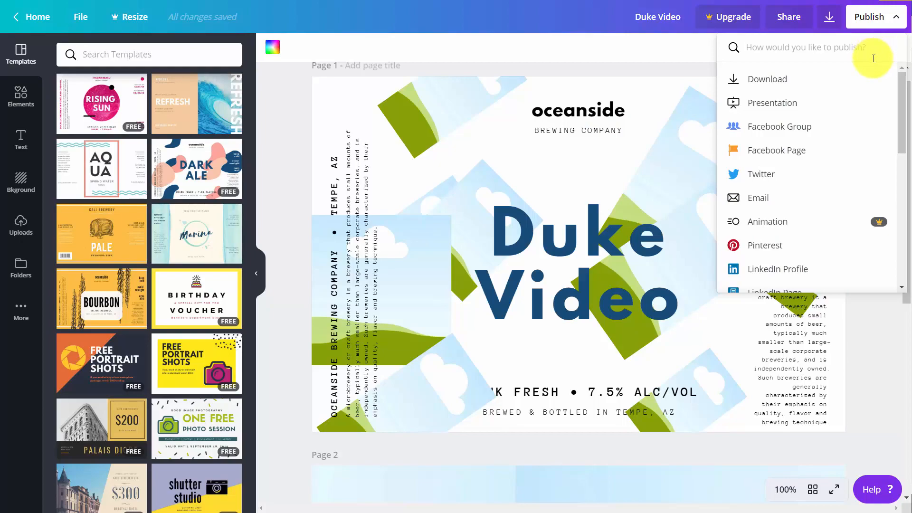
{"action": "scroll", "coordinate": [863, 97], "scroll_direction": "down", "scroll_amount": 6}
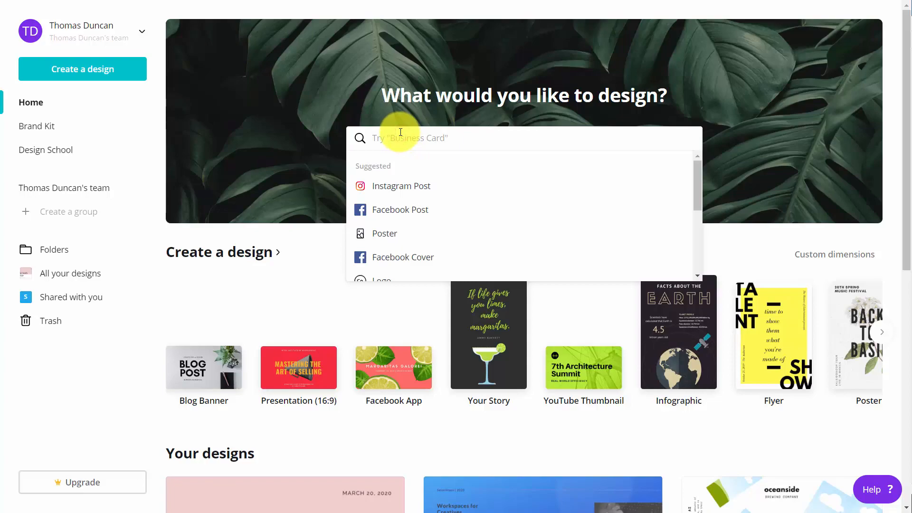
Create a new Business Card design and apply the front page of the Yellow Simple Filmmaker Business Card template
{"action": "type", "text": "busin"}
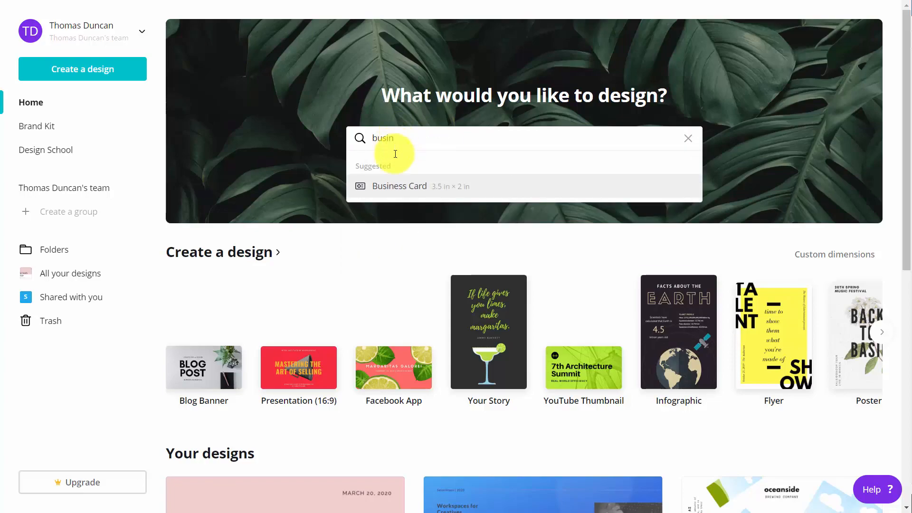
{"action": "left_click", "coordinate": [401, 187]}
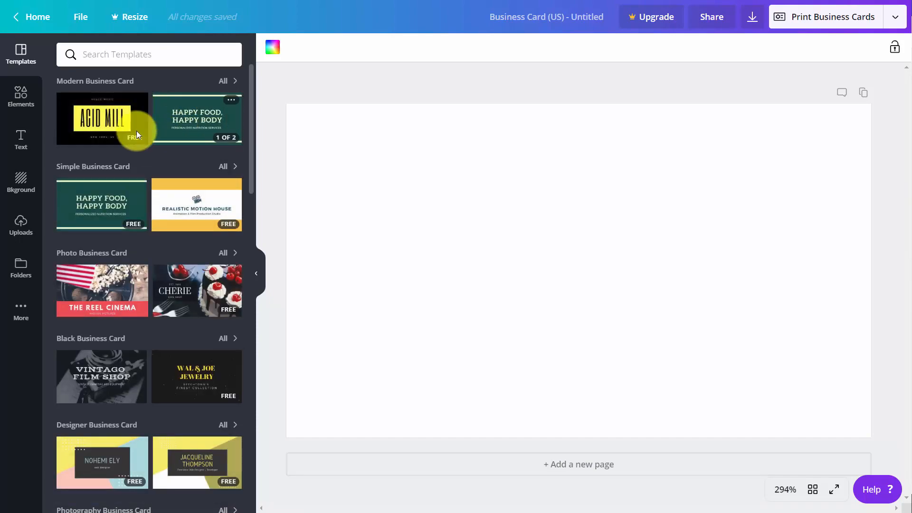
{"action": "left_click", "coordinate": [179, 201]}
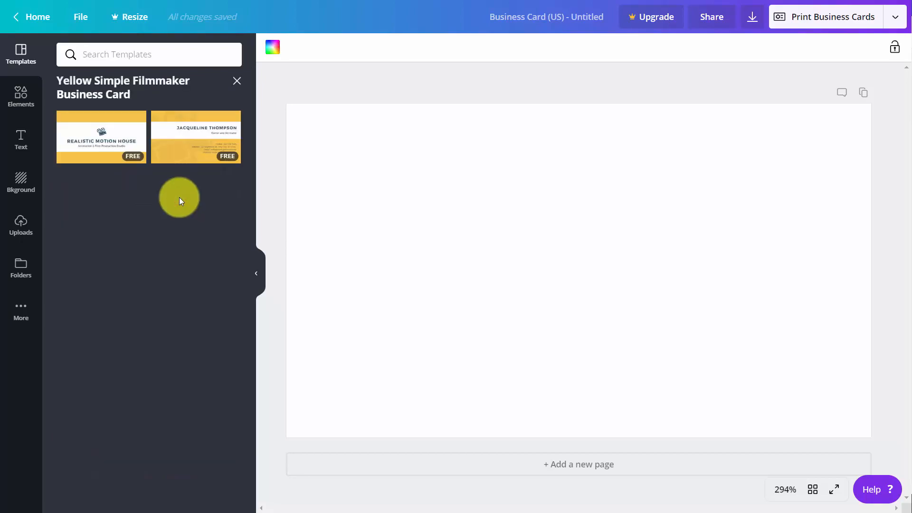
{"action": "left_click", "coordinate": [100, 140]}
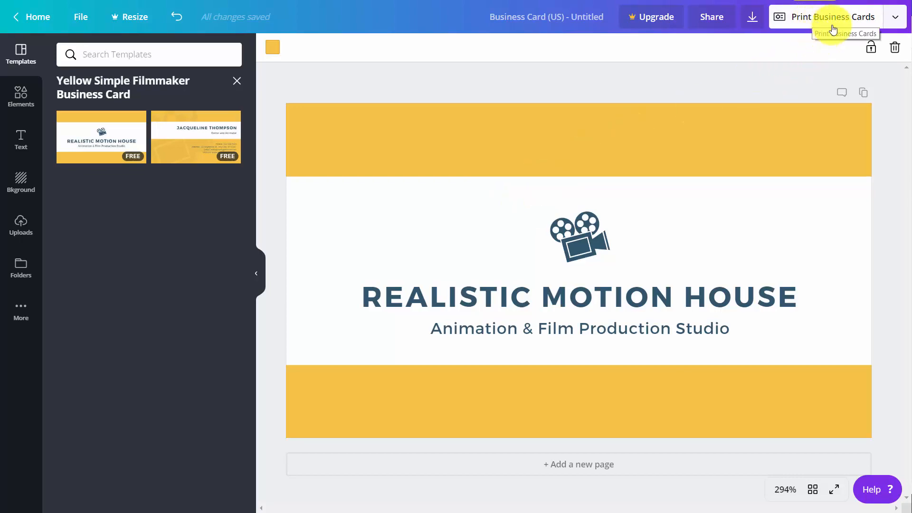
Choose Print Business Cards as the publishing option and review the paper, finish, quantity and delivery options
{"action": "left_click", "coordinate": [895, 19]}
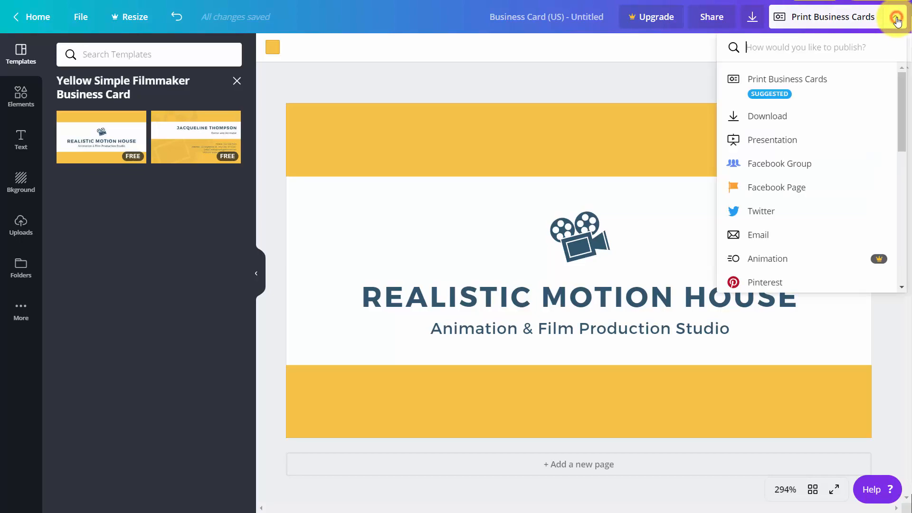
{"action": "scroll", "coordinate": [855, 76], "scroll_direction": "down", "scroll_amount": 3}
{"action": "scroll", "coordinate": [855, 76], "scroll_direction": "up", "scroll_amount": 3}
{"action": "left_click", "coordinate": [836, 78]}
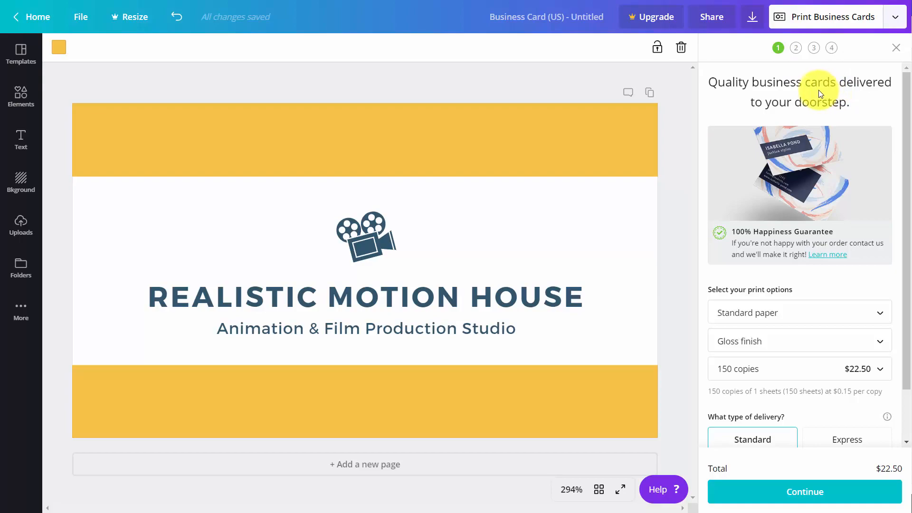
{"action": "scroll", "coordinate": [814, 90], "scroll_direction": "down", "scroll_amount": 2}
{"action": "scroll", "coordinate": [808, 92], "scroll_direction": "up", "scroll_amount": 2}
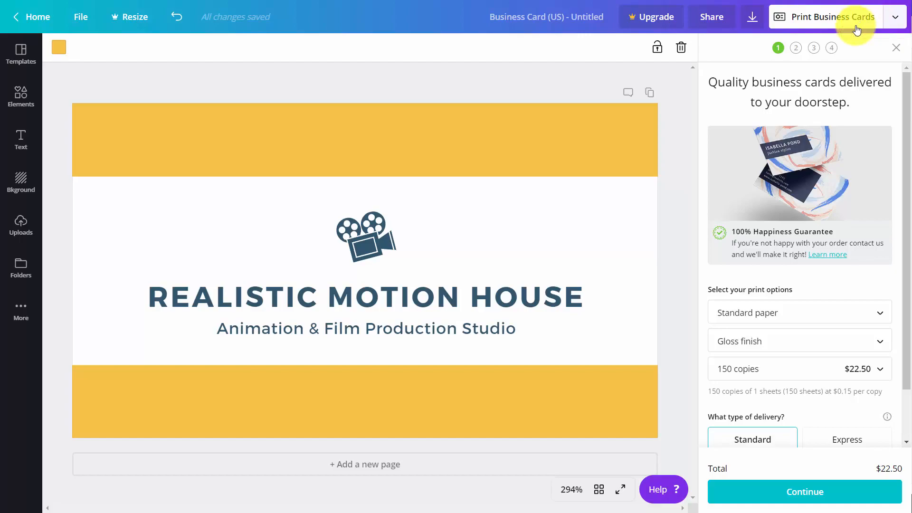
Keep the business card print options and complete the image quality, white edges and danger zone checks to generate the PDF proof
{"action": "left_click", "coordinate": [748, 493]}
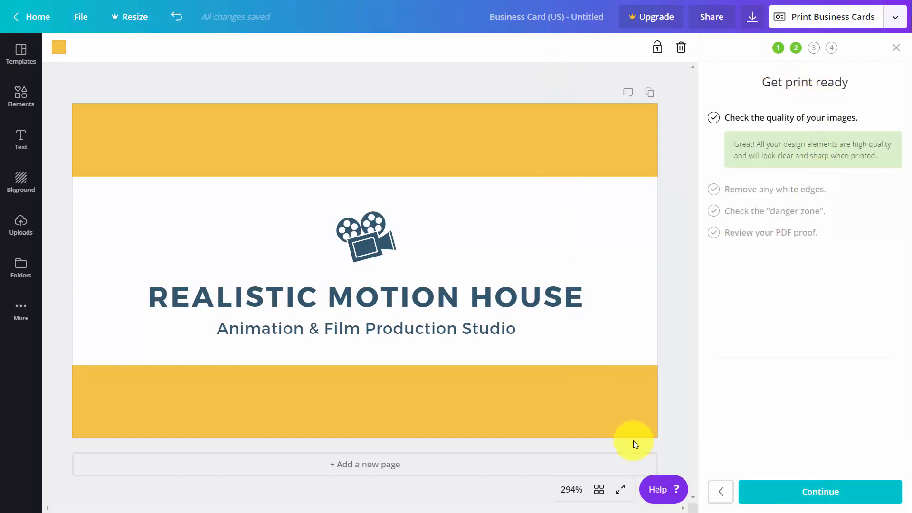
{"action": "left_click", "coordinate": [783, 496]}
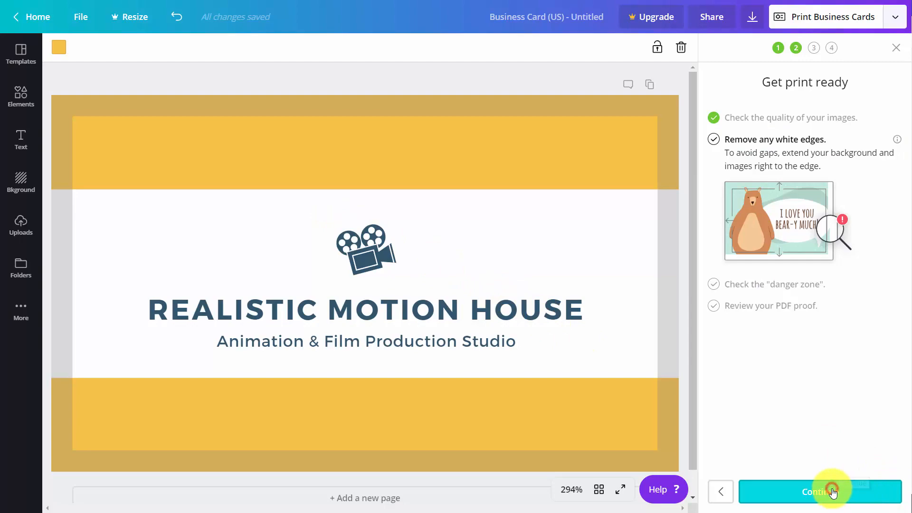
{"action": "left_click", "coordinate": [834, 493]}
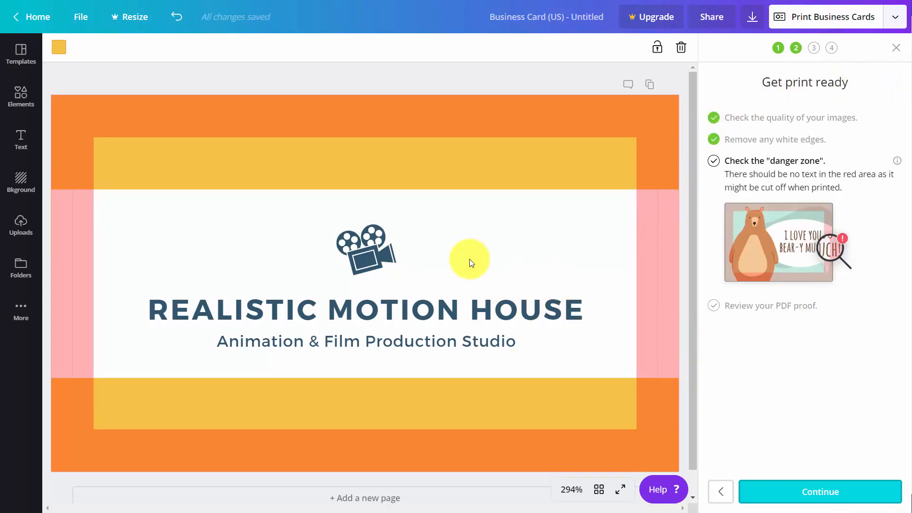
{"action": "left_click", "coordinate": [803, 495]}
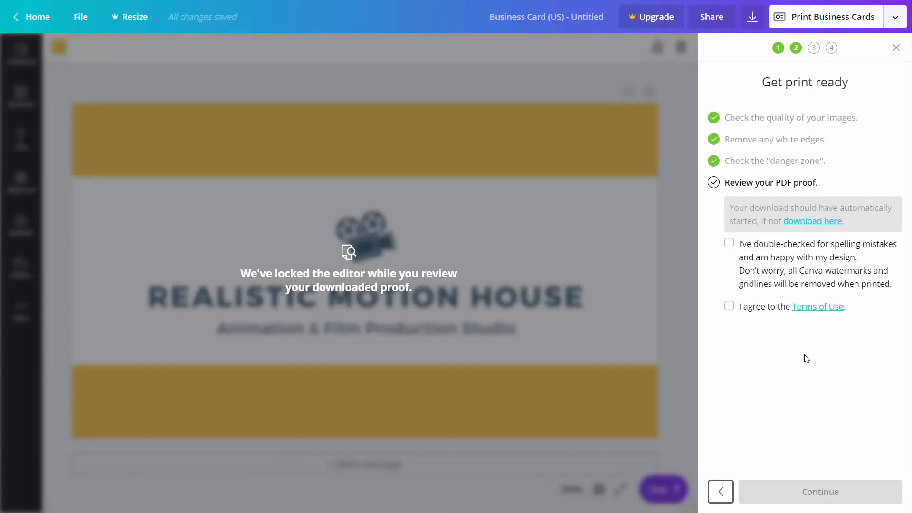
Confirm the business card proof is double-checked, agree to the Terms of Use, and expand the order item's details on the payment page
{"action": "left_click", "coordinate": [730, 240]}
{"action": "left_click", "coordinate": [729, 309]}
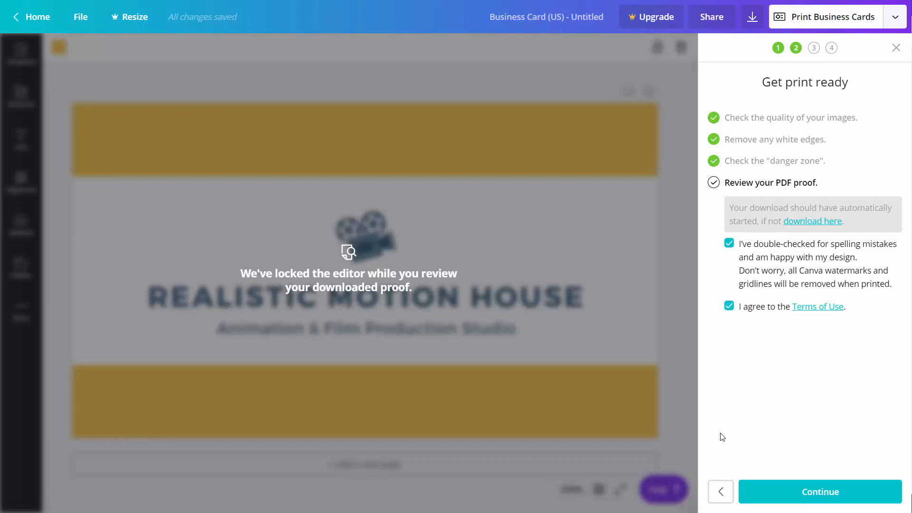
{"action": "left_click", "coordinate": [808, 495]}
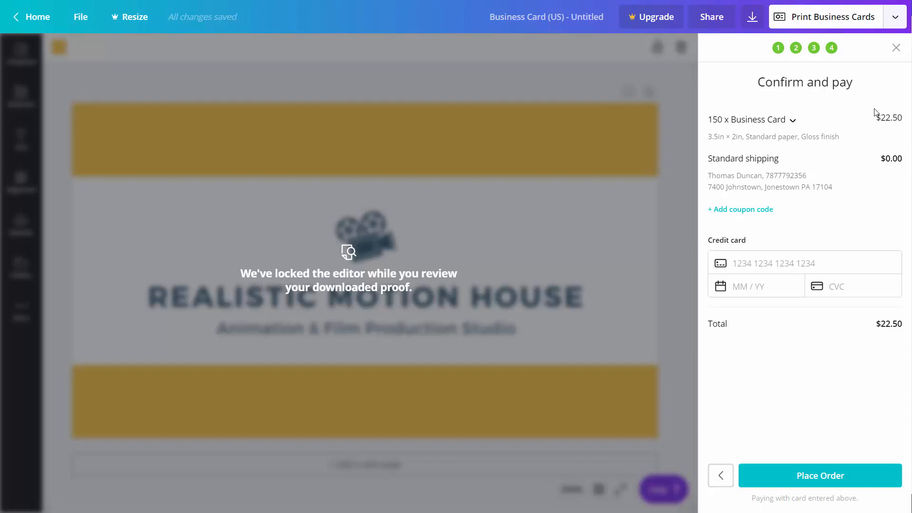
{"action": "left_click", "coordinate": [791, 122]}
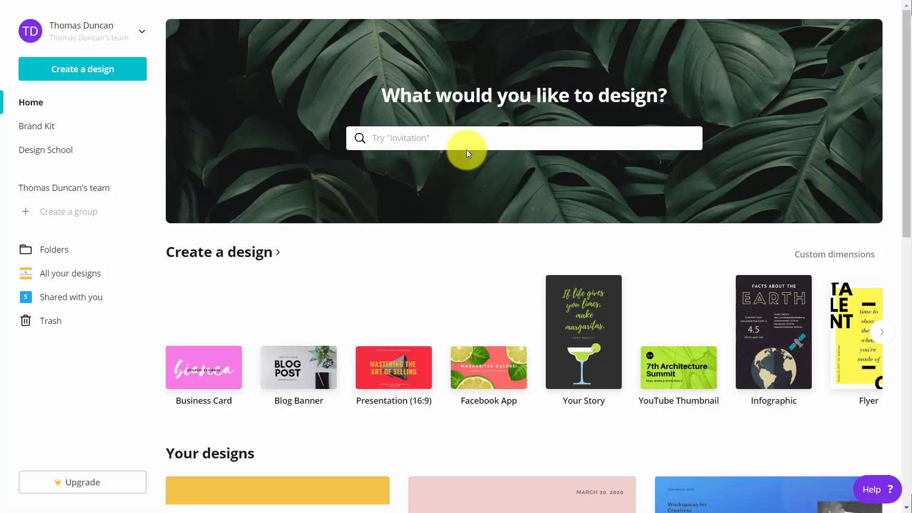
Search the design types for a poster and create a new Poster design
{"action": "left_click", "coordinate": [431, 137]}
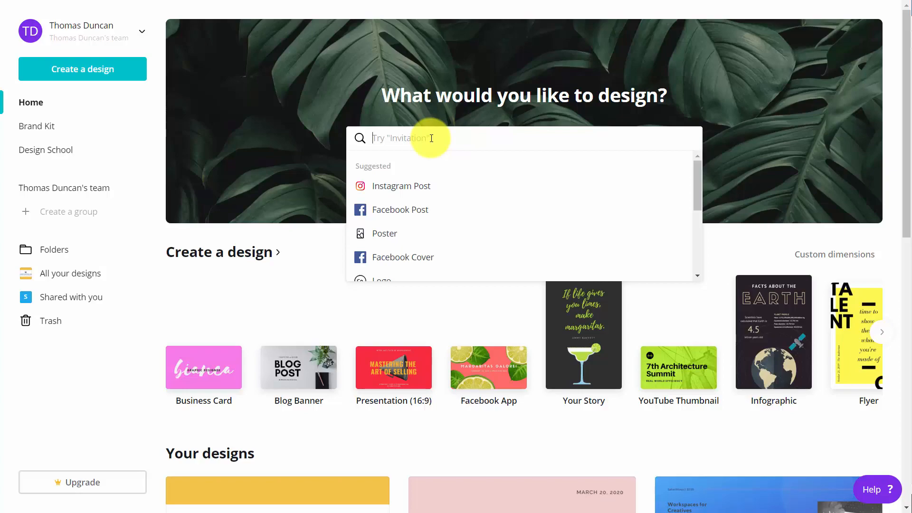
{"action": "type", "text": "pose"}
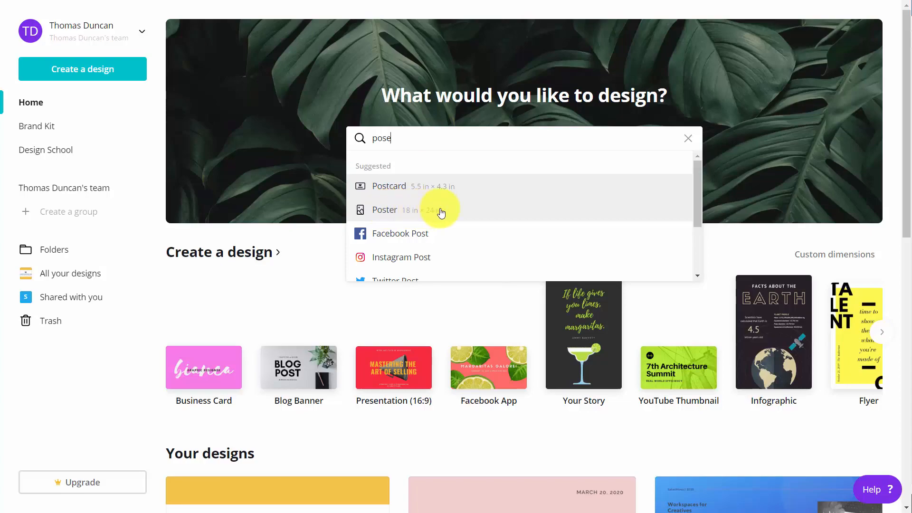
{"action": "left_click", "coordinate": [388, 212]}
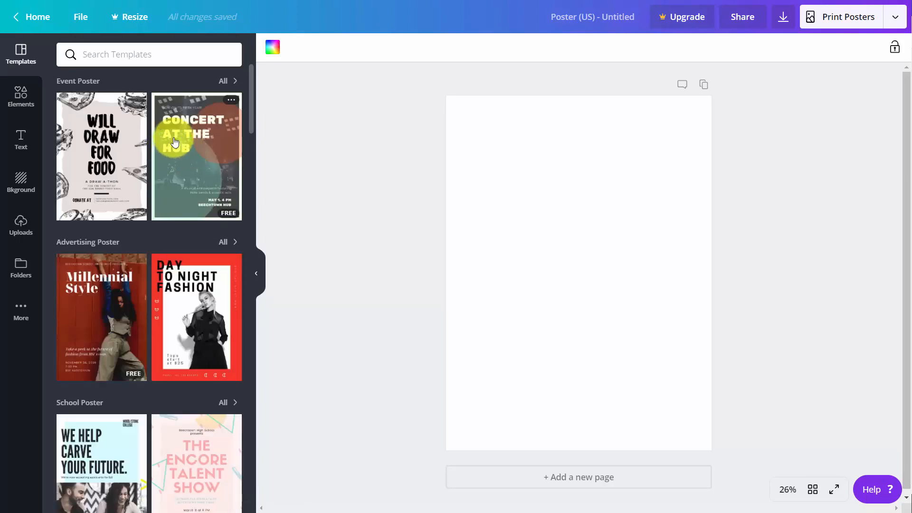
Apply the Concert at the Hub event poster template to the blank poster
{"action": "scroll", "coordinate": [173, 141], "scroll_direction": "down", "scroll_amount": 3}
{"action": "scroll", "coordinate": [173, 138], "scroll_direction": "up", "scroll_amount": 3}
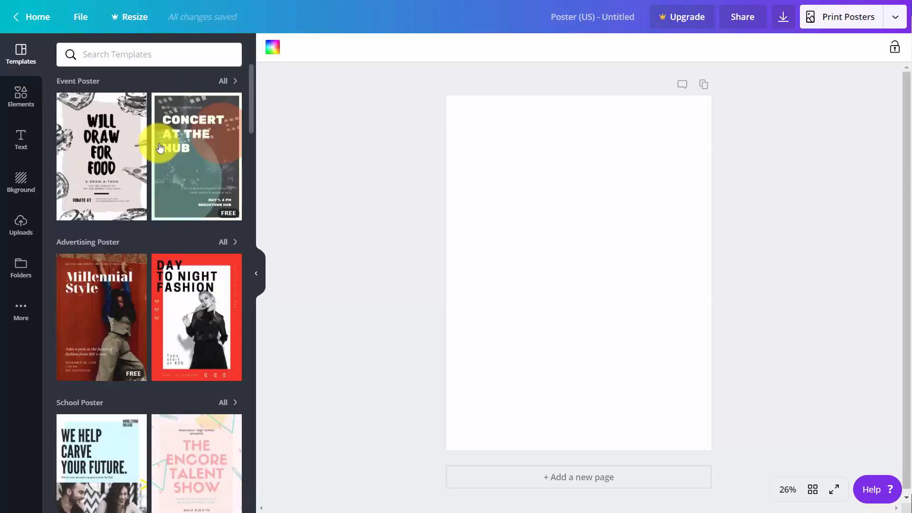
{"action": "left_click", "coordinate": [187, 146]}
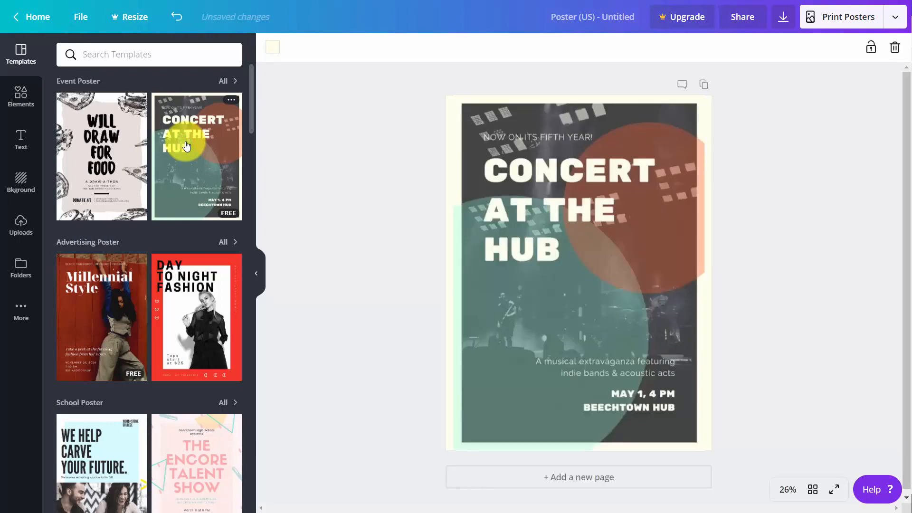
{"action": "left_click", "coordinate": [362, 216]}
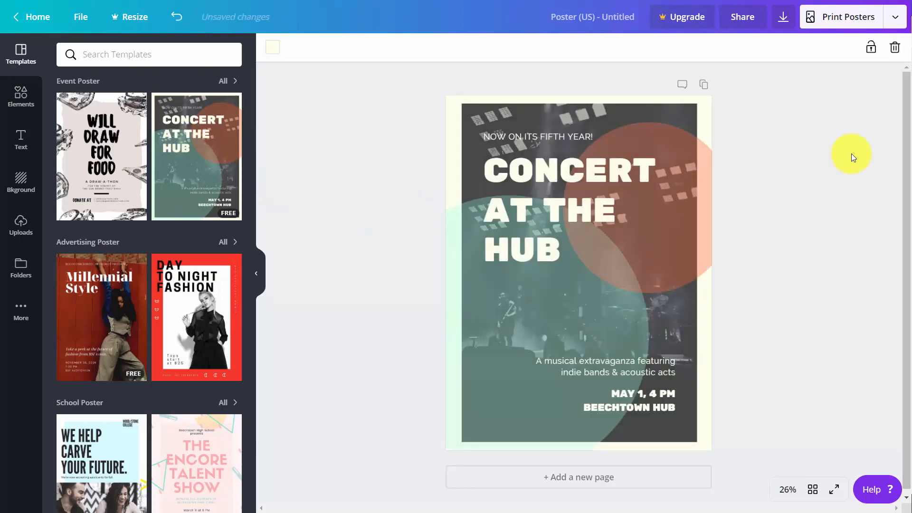
Start a poster print order with the size set to 21in × 28in and the quantity to 5 copies
{"action": "left_click", "coordinate": [841, 22]}
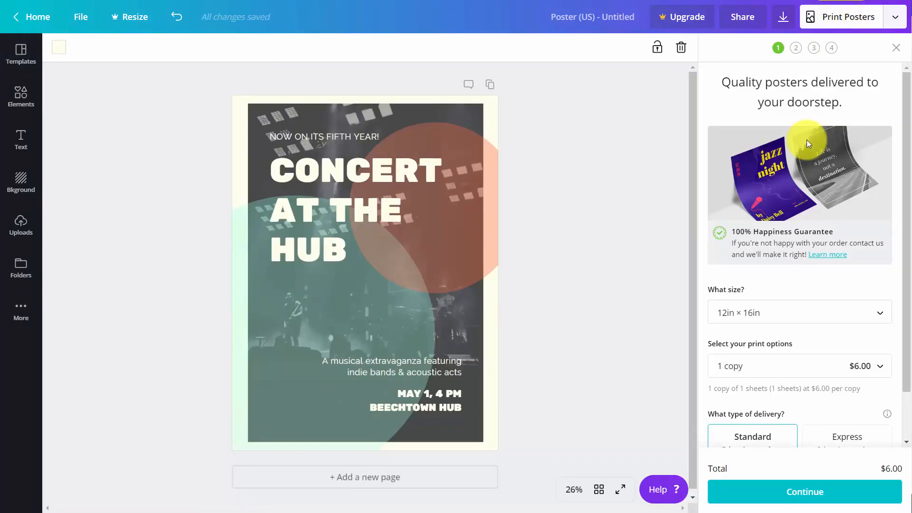
{"action": "scroll", "coordinate": [806, 139], "scroll_direction": "down", "scroll_amount": 1}
{"action": "left_click", "coordinate": [854, 260]}
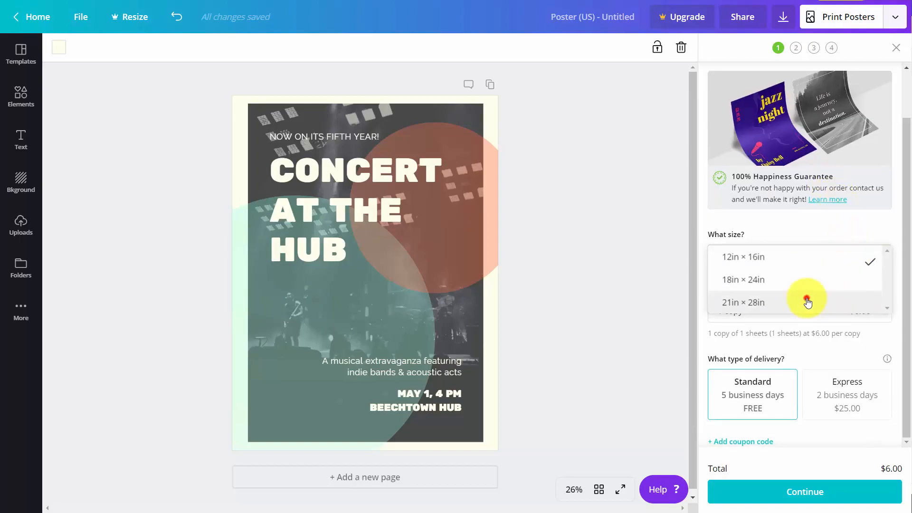
{"action": "left_click", "coordinate": [807, 302]}
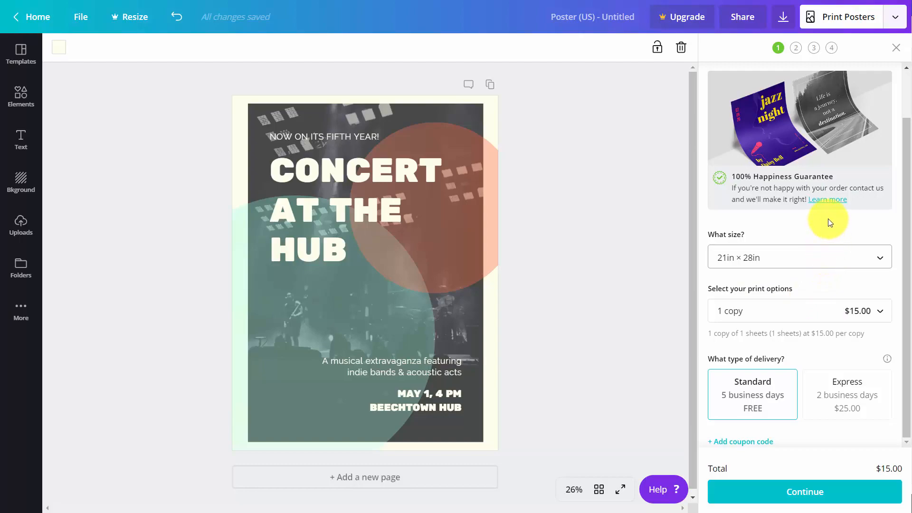
{"action": "left_click", "coordinate": [879, 311]}
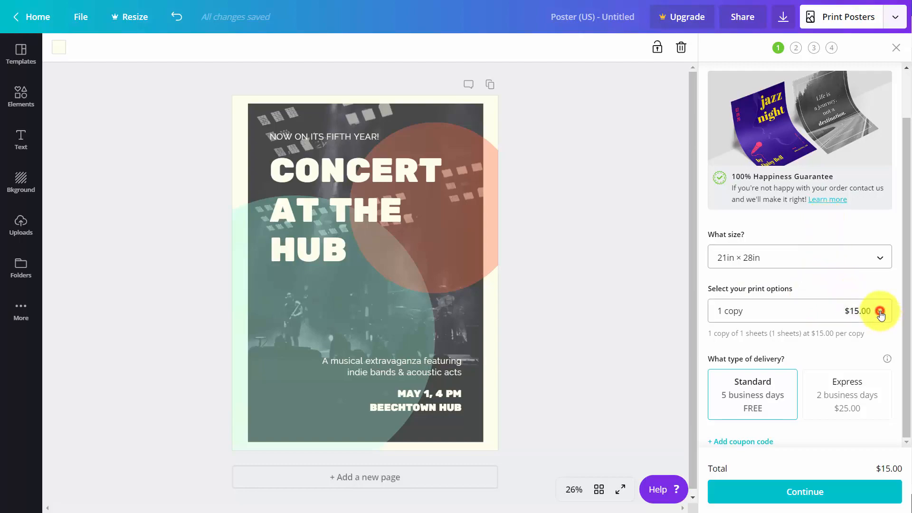
{"action": "scroll", "coordinate": [817, 387], "scroll_direction": "down", "scroll_amount": 1}
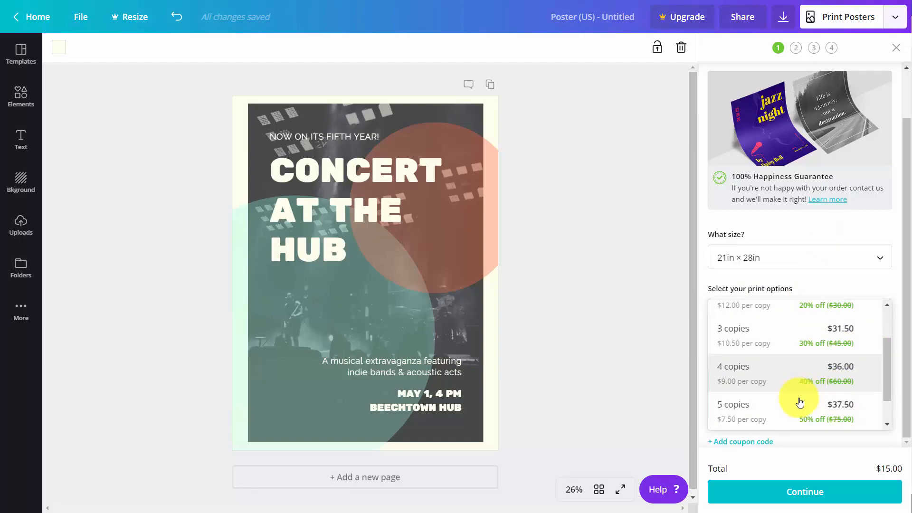
{"action": "left_click", "coordinate": [799, 401]}
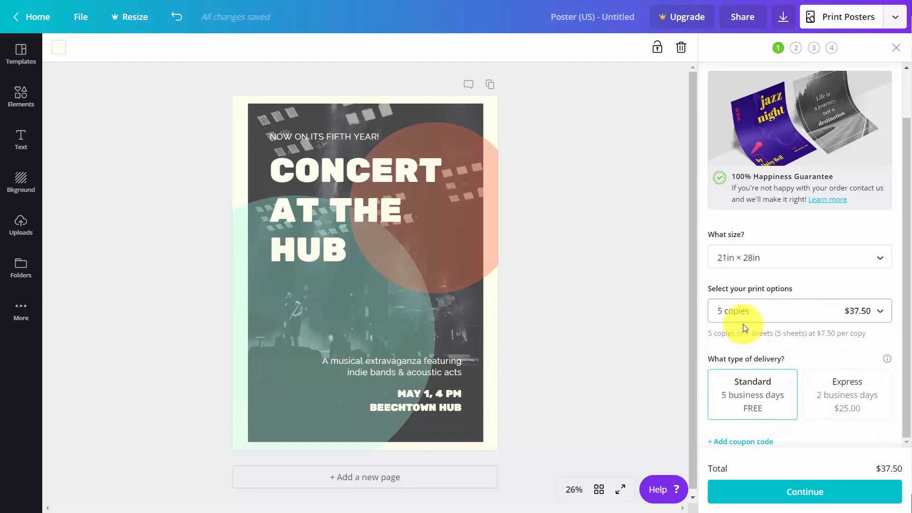
Continue the poster order through the image quality, white edges and danger zone checks to generate the PDF proof
{"action": "left_click", "coordinate": [794, 489]}
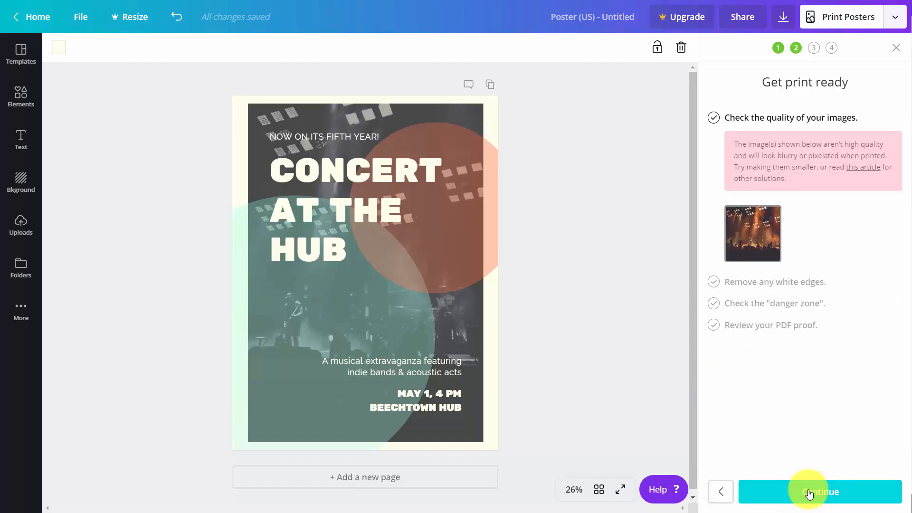
{"action": "left_click", "coordinate": [809, 493]}
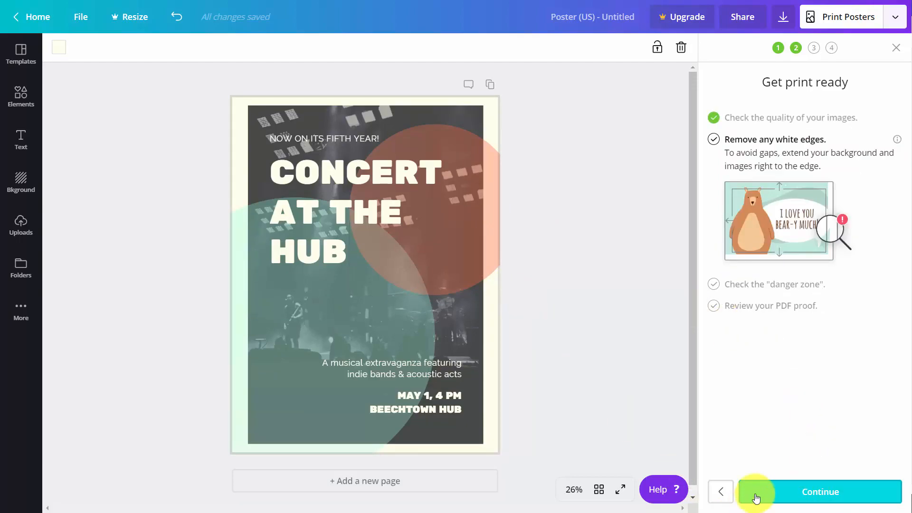
{"action": "left_click", "coordinate": [797, 493]}
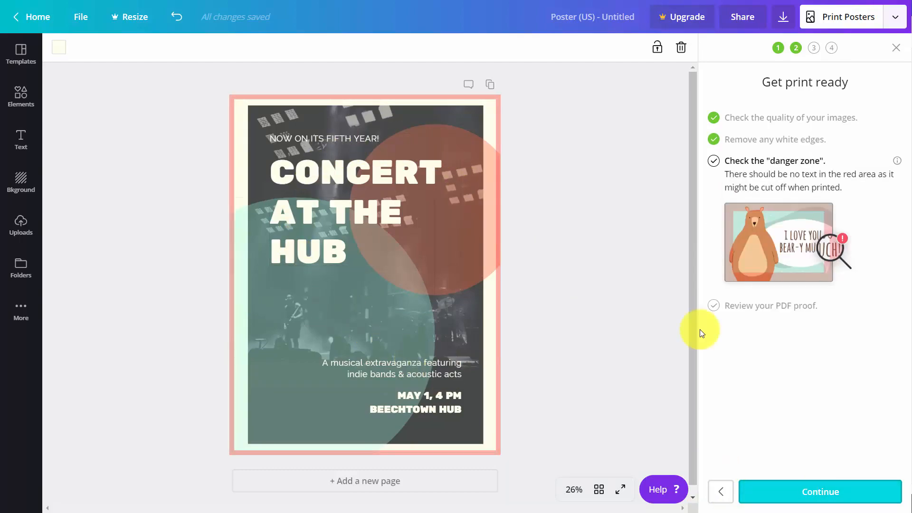
{"action": "left_click", "coordinate": [823, 494]}
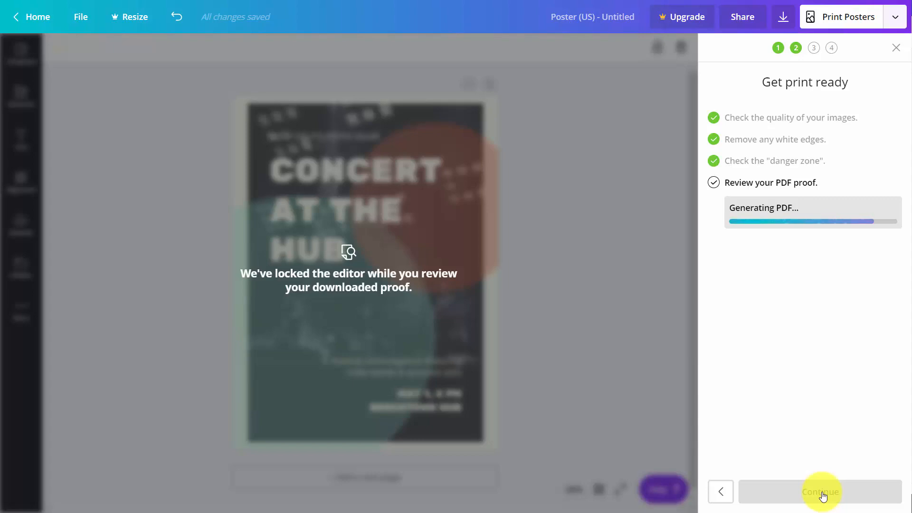
View the downloaded poster proof, confirm the design is double-checked and agree to the Terms of Use
{"action": "left_click", "coordinate": [67, 498]}
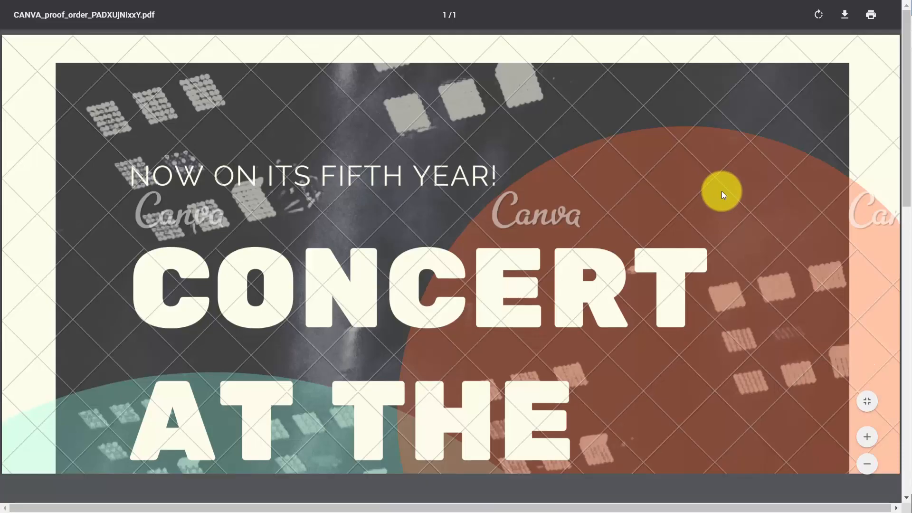
{"action": "key", "text": "ctrl+w"}
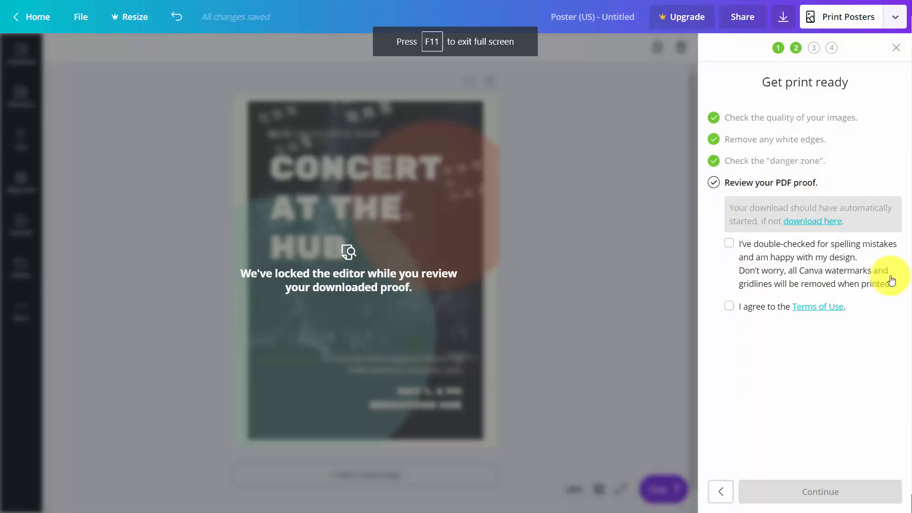
{"action": "left_click", "coordinate": [729, 243]}
{"action": "left_click", "coordinate": [725, 306]}
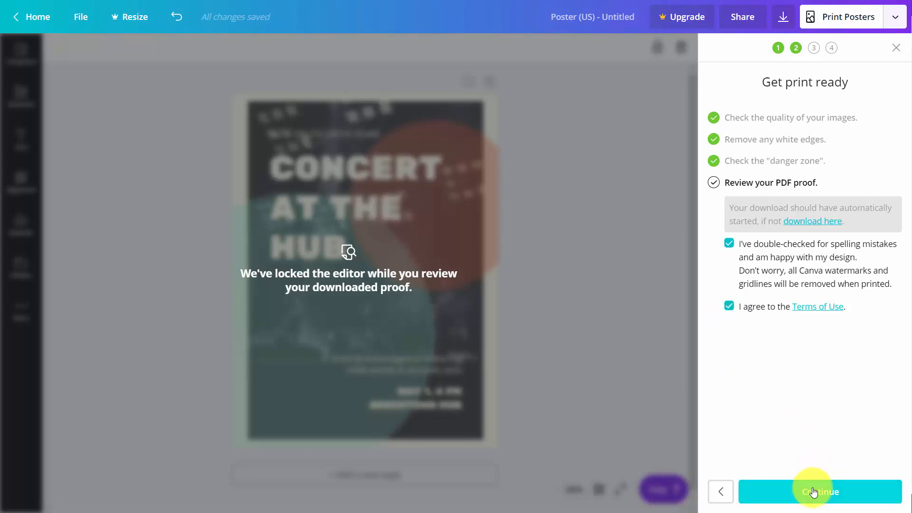
Continue the poster order past the proof review and accept the filled-in shipping details
{"action": "left_click", "coordinate": [814, 488]}
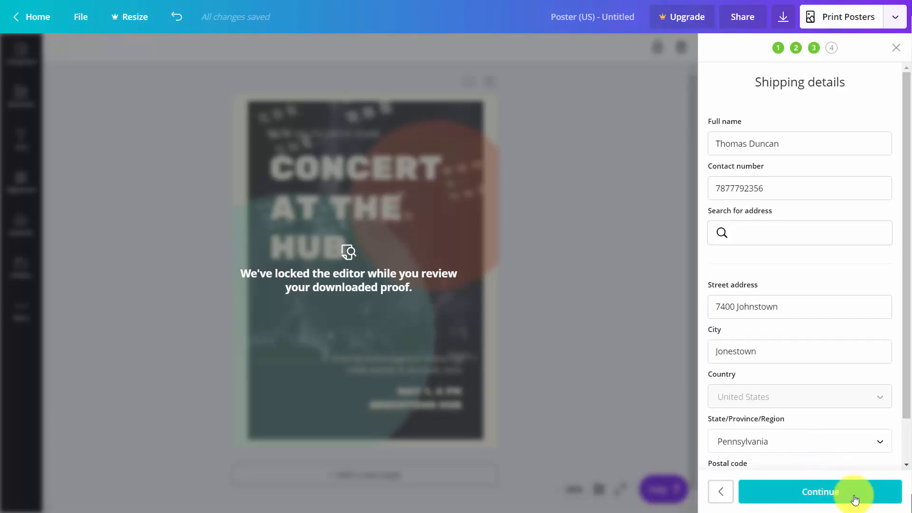
{"action": "left_click", "coordinate": [824, 491]}
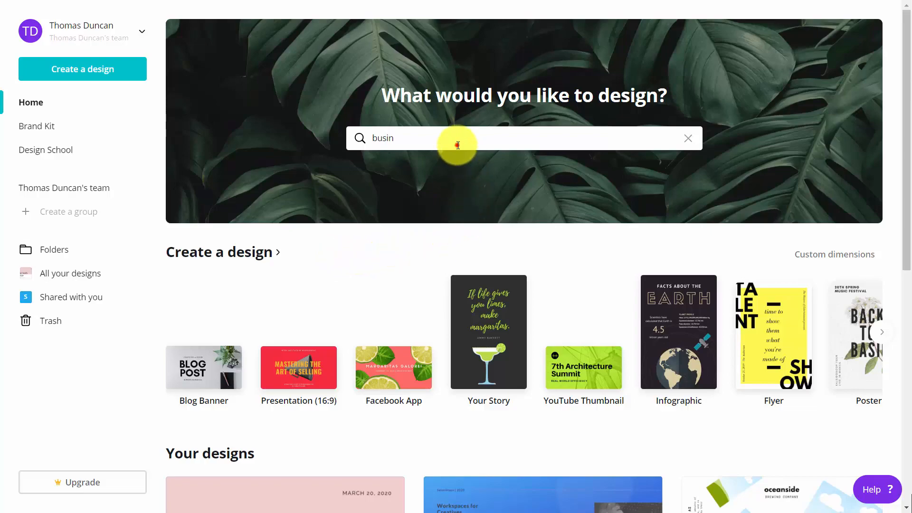
Create a new 8.5 in × 11 in flyer design and apply the Cookies promotional flyer template
{"action": "key", "text": "BackSpace"}
{"action": "key", "text": "BackSpace"}
{"action": "key", "text": "BackSpace"}
{"action": "key", "text": "BackSpace"}
{"action": "key", "text": "BackSpace"}
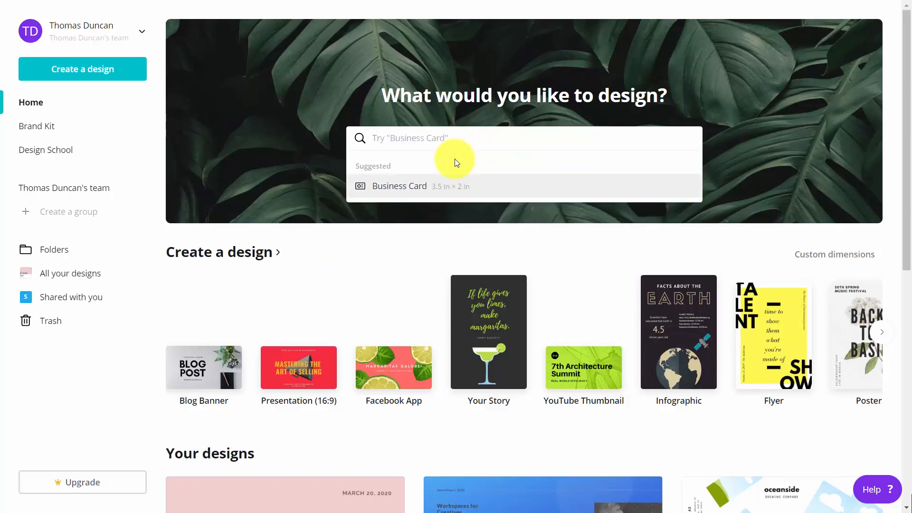
{"action": "type", "text": "flyer"}
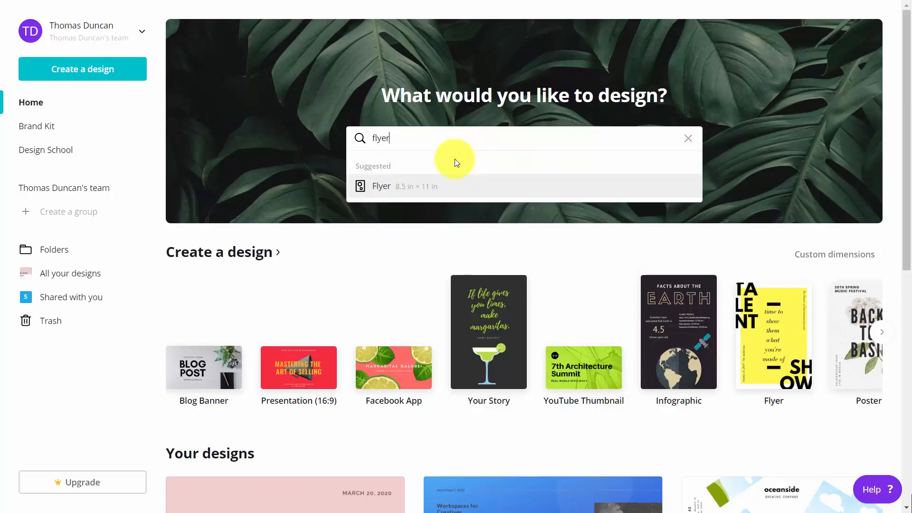
{"action": "left_click", "coordinate": [372, 187]}
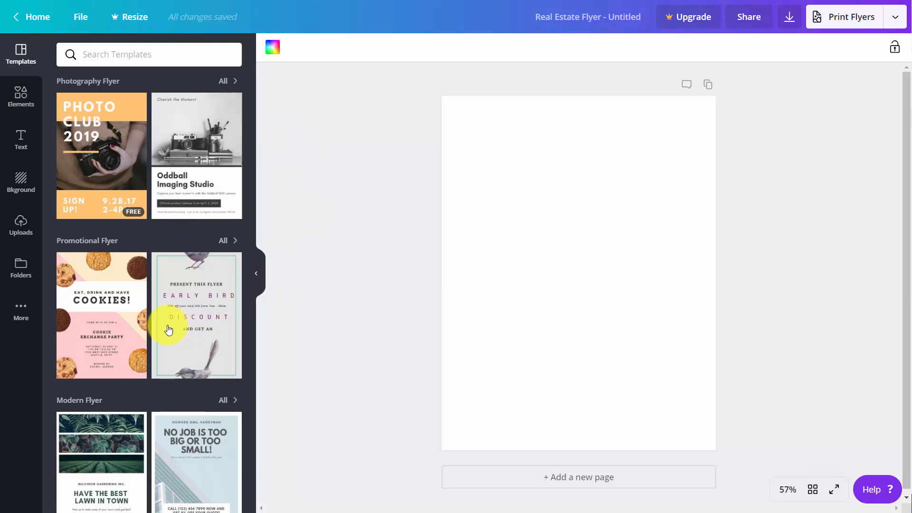
{"action": "left_click", "coordinate": [109, 309]}
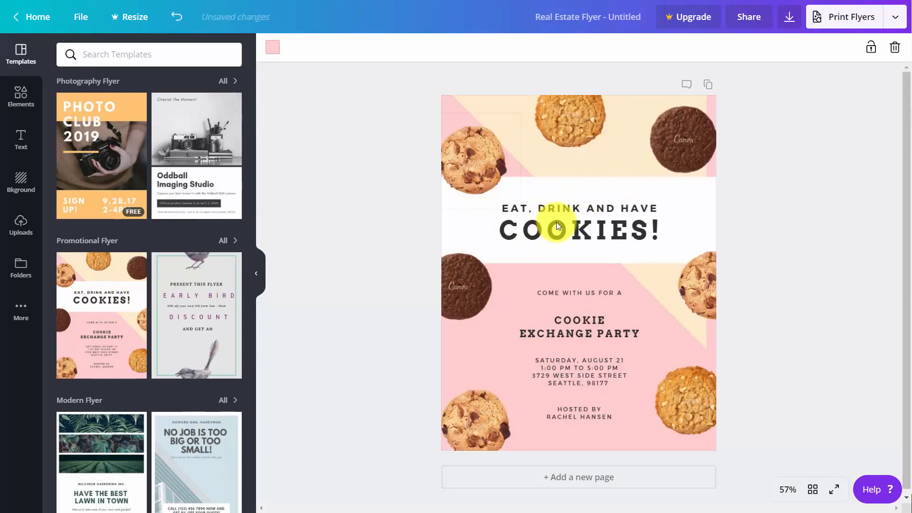
View the flyer print options, and choose PDF Print as the file type for downloading the flyer
{"action": "left_click", "coordinate": [835, 22]}
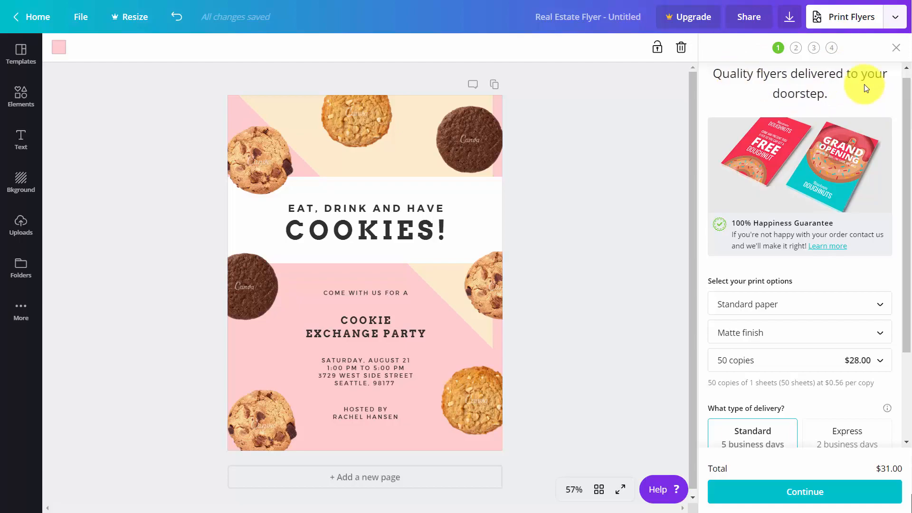
{"action": "left_click", "coordinate": [789, 18]}
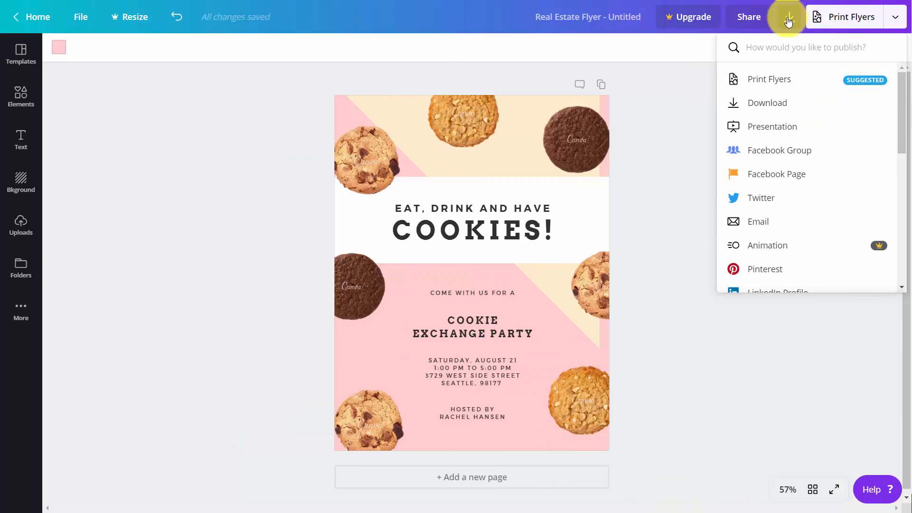
{"action": "left_click", "coordinate": [773, 106]}
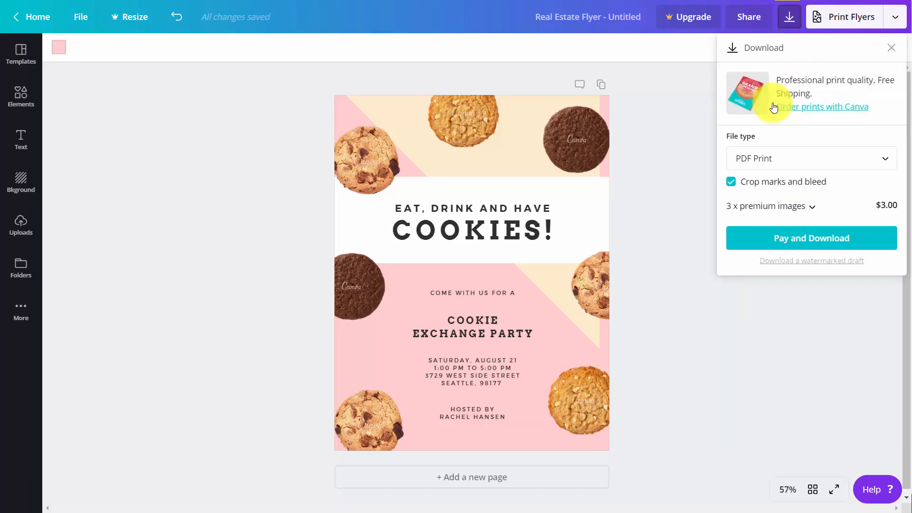
{"action": "left_click", "coordinate": [843, 155]}
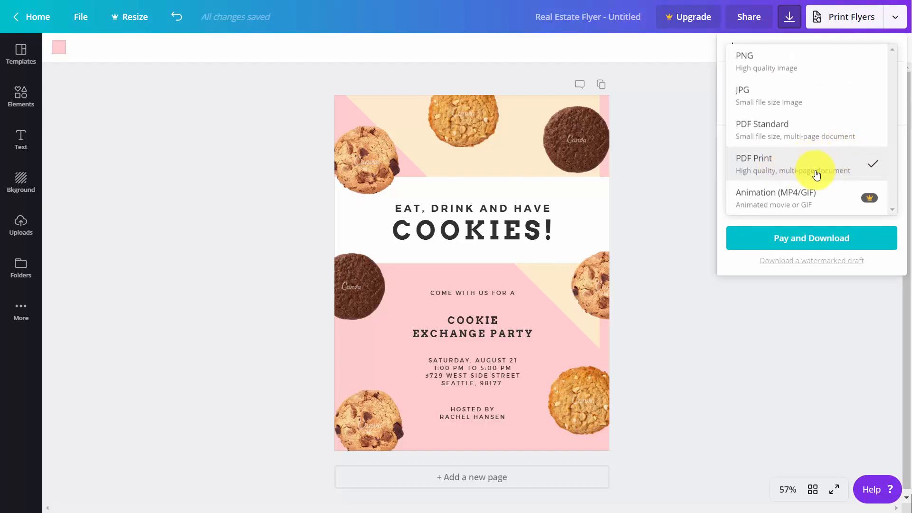
{"action": "left_click", "coordinate": [776, 170]}
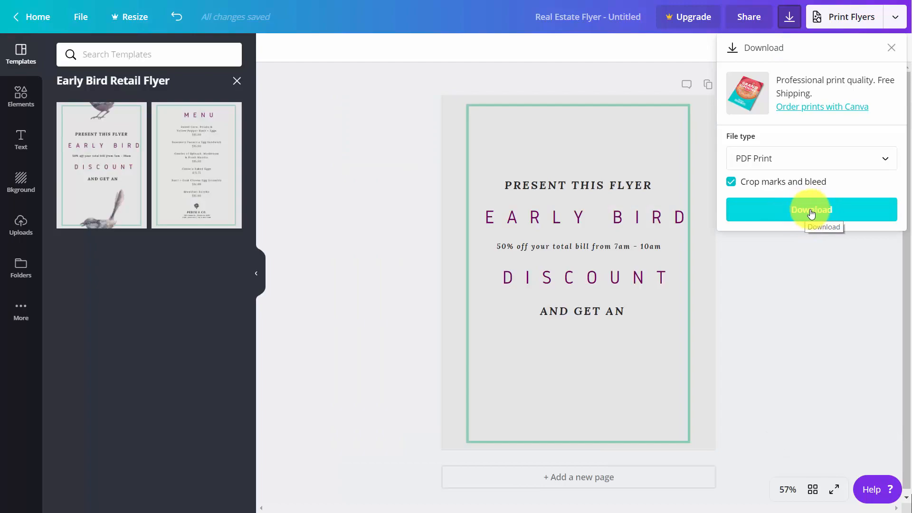
Download the Early Bird flyer, save it as Untitled design.pdf and open the downloaded file
{"action": "left_click", "coordinate": [806, 213]}
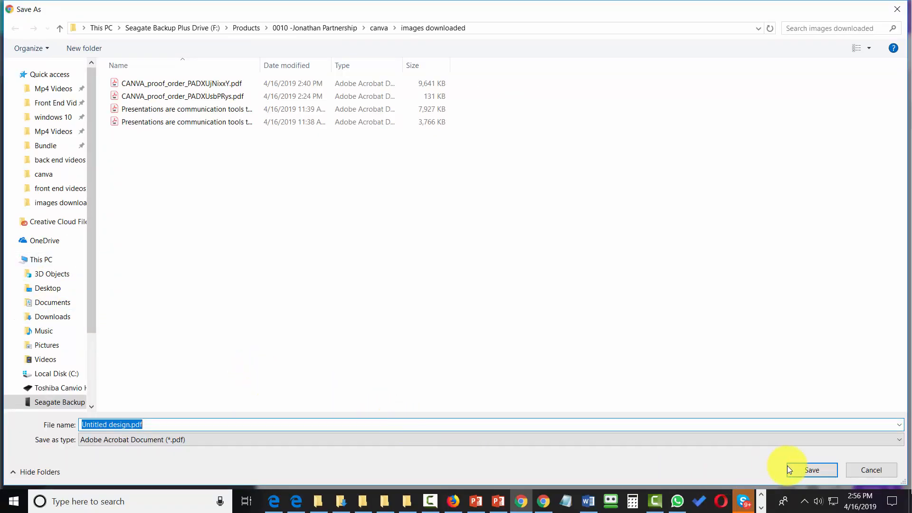
{"action": "left_click", "coordinate": [806, 466]}
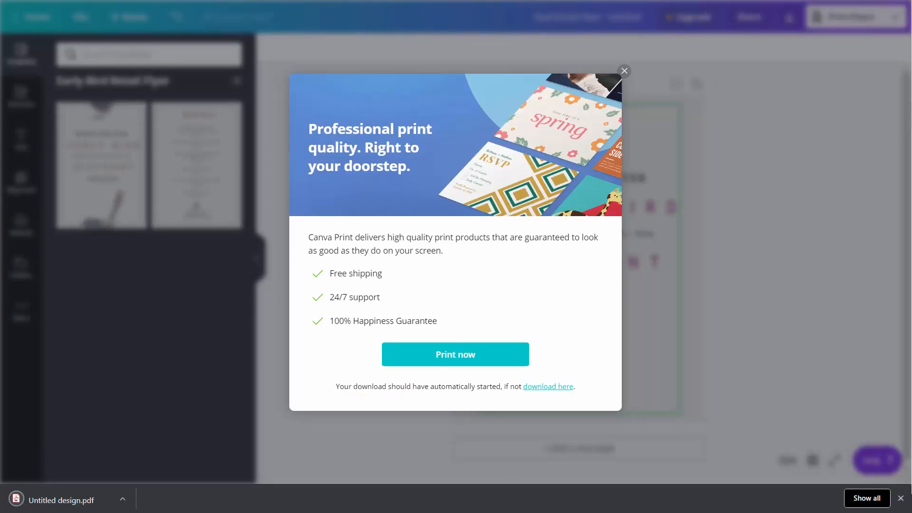
{"action": "left_click", "coordinate": [68, 496]}
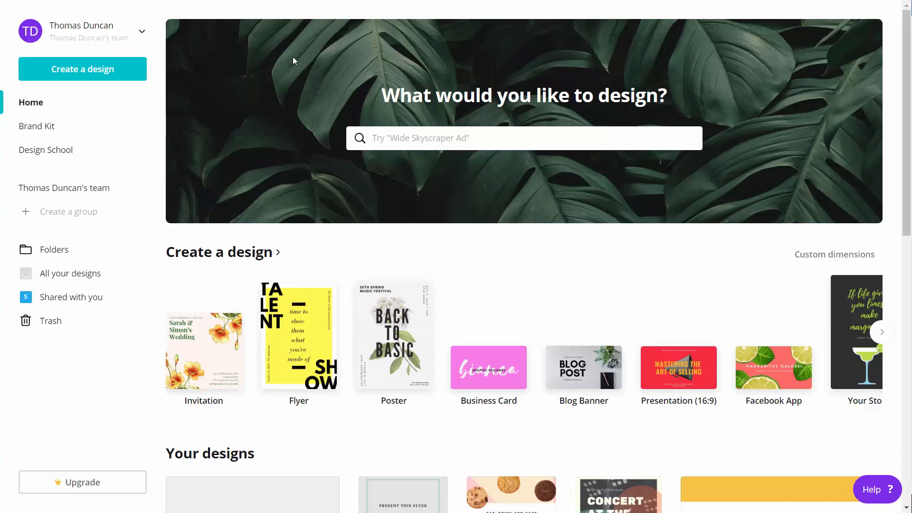
Search the design types for "pos" and create a blank 5.5 in × 4.3 in postcard
{"action": "left_click", "coordinate": [417, 145]}
{"action": "type", "text": "pos"}
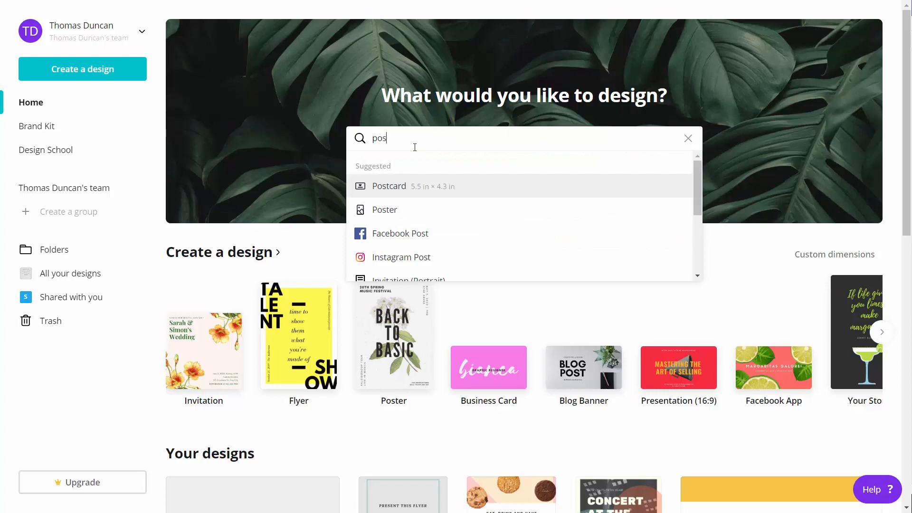
{"action": "left_click", "coordinate": [400, 190]}
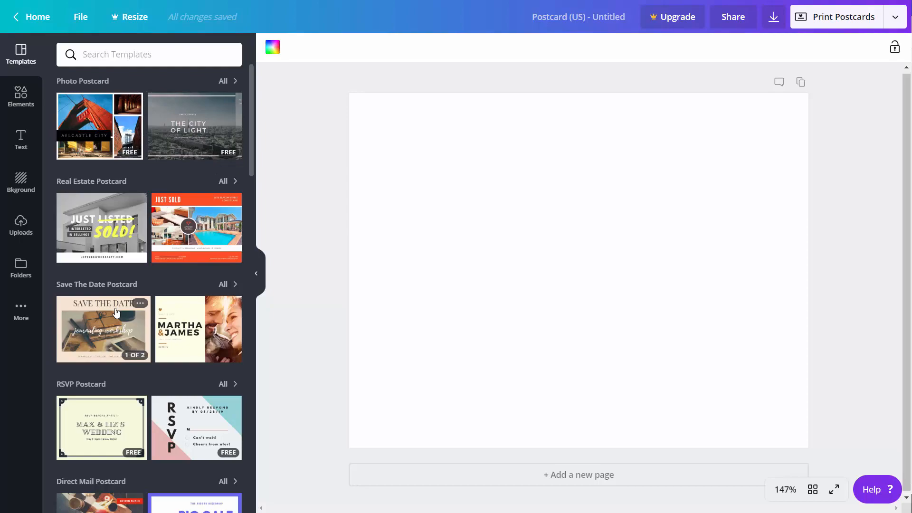
Apply the Light Brown Save the Date Postcard front to the first page and its back to an added second page
{"action": "left_click", "coordinate": [116, 315]}
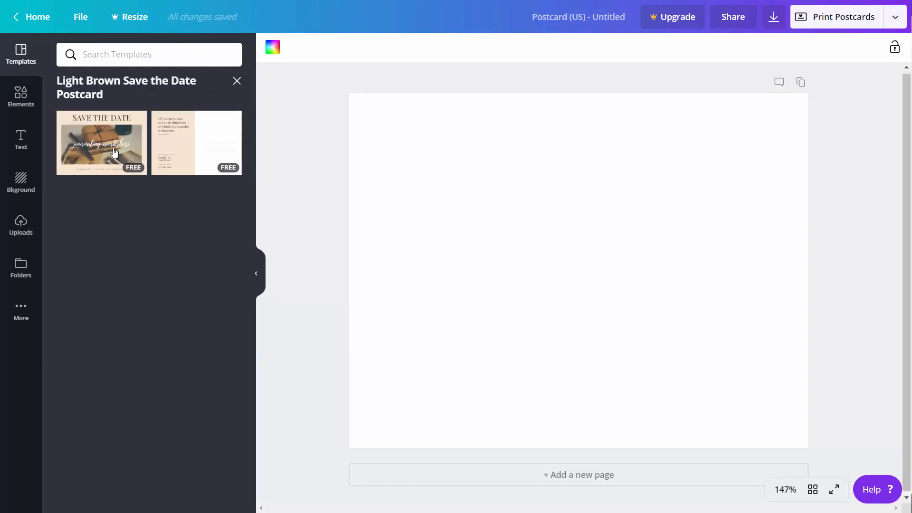
{"action": "left_click", "coordinate": [114, 152]}
{"action": "left_click", "coordinate": [357, 231]}
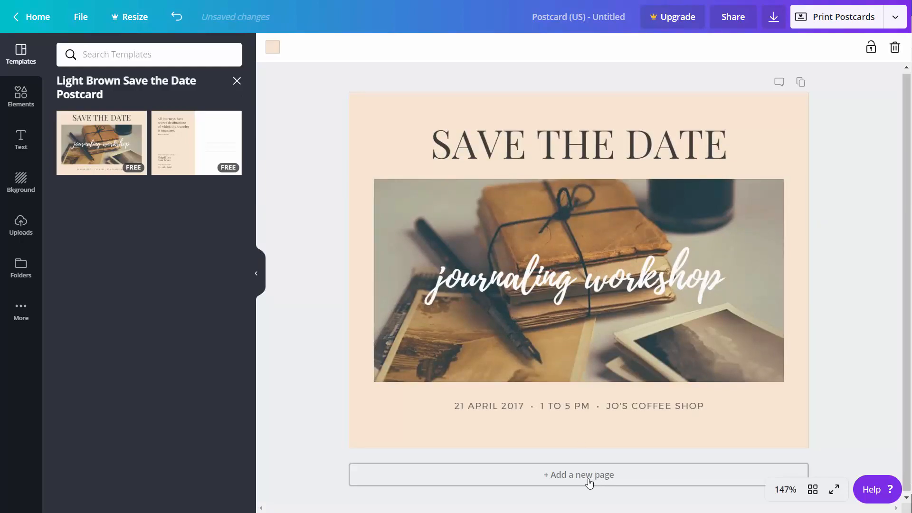
{"action": "left_click", "coordinate": [554, 477]}
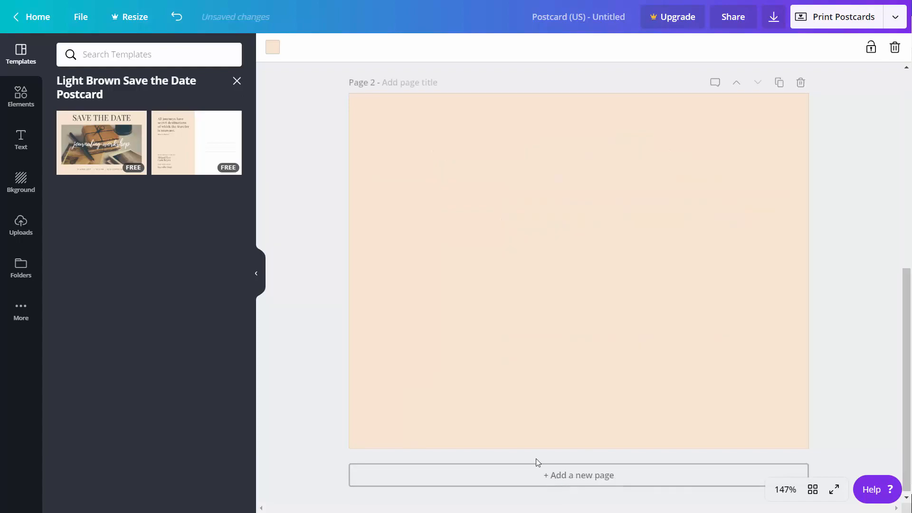
{"action": "left_click", "coordinate": [197, 155]}
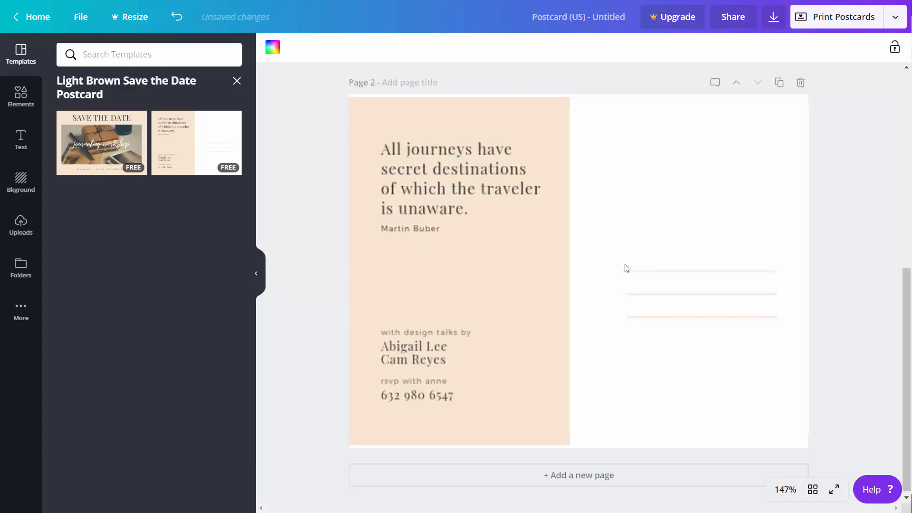
{"action": "scroll", "coordinate": [595, 258], "scroll_direction": "up", "scroll_amount": 5}
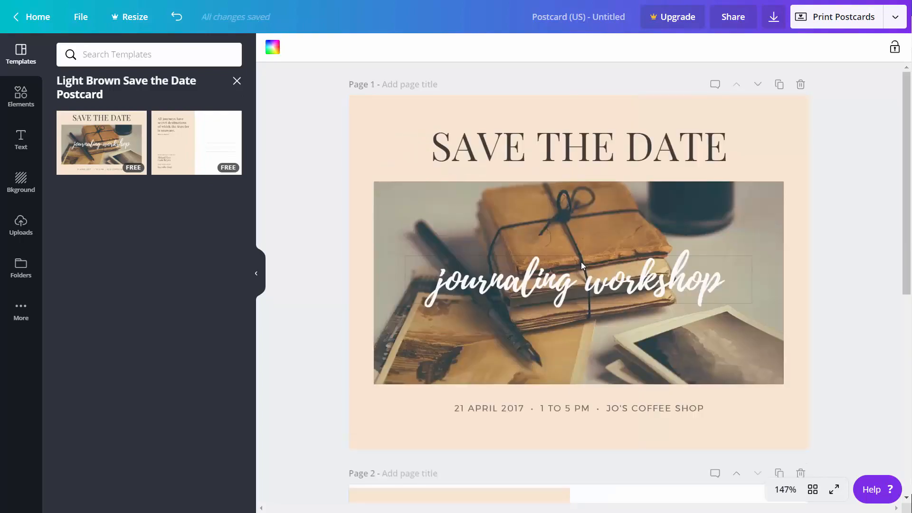
Start a postcard print order with the size set to 7.1in × 5.5in and proceed to the print-ready checks
{"action": "left_click", "coordinate": [837, 19]}
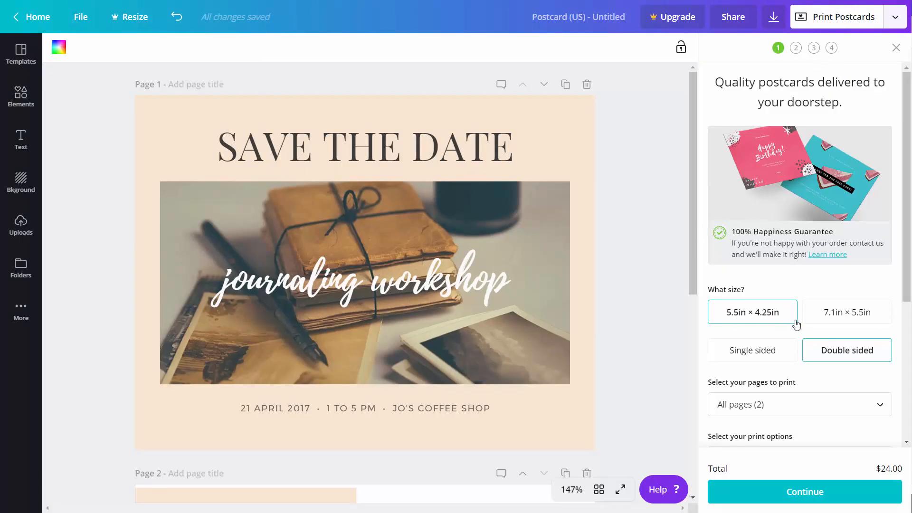
{"action": "left_click", "coordinate": [823, 314]}
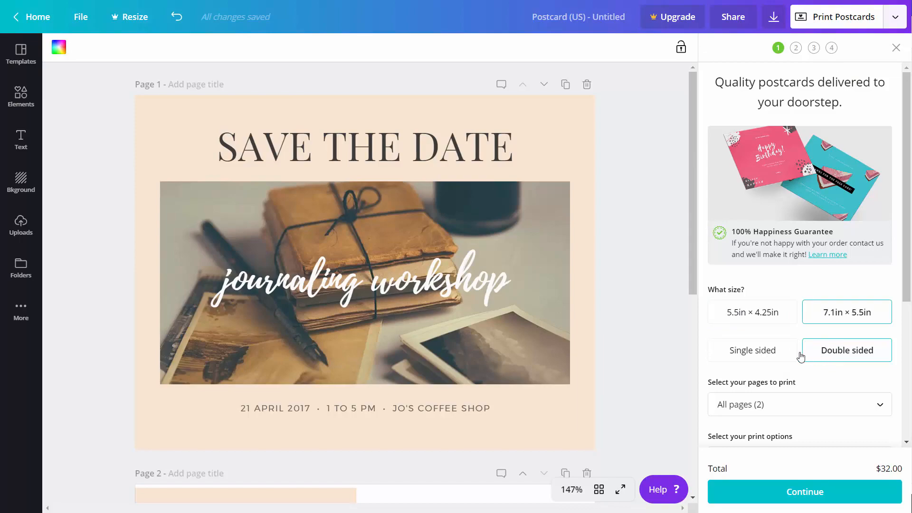
{"action": "scroll", "coordinate": [782, 356], "scroll_direction": "down", "scroll_amount": 5}
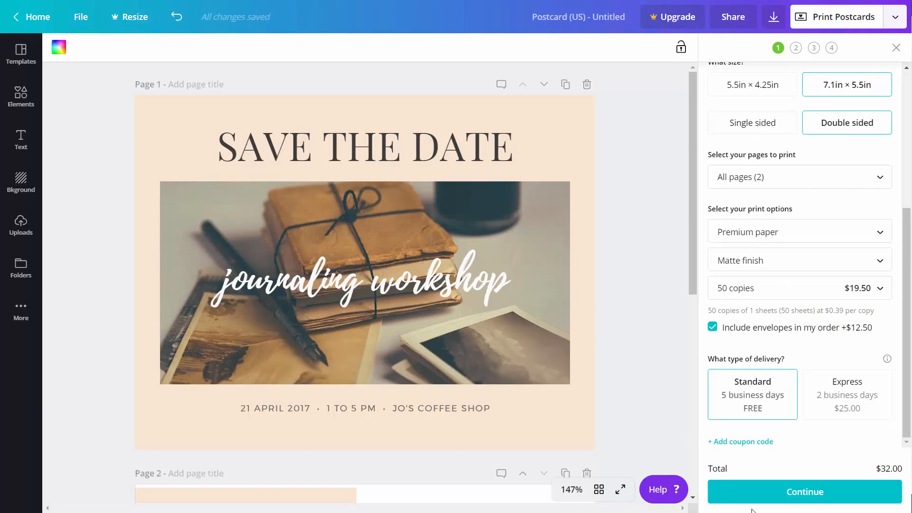
{"action": "left_click", "coordinate": [792, 492]}
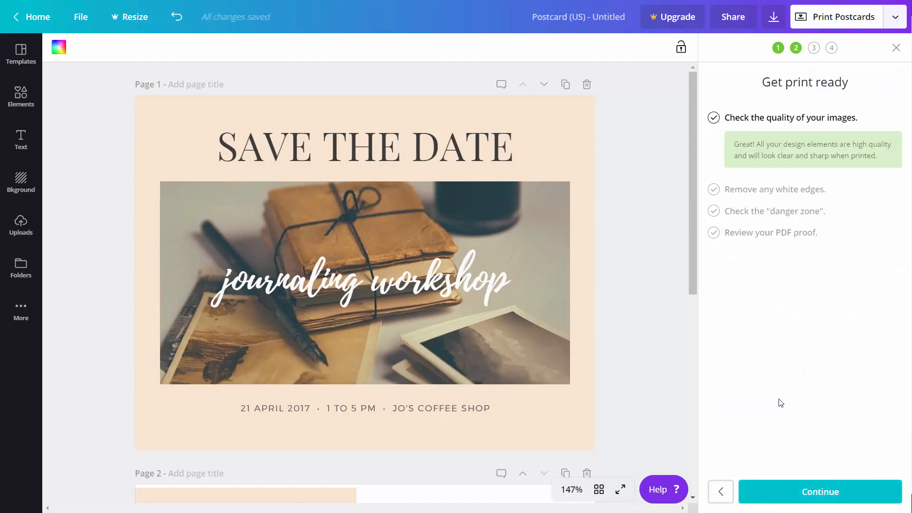
Continue the postcard order through the image quality, white edges and danger zone checks to generate the PDF proof
{"action": "left_click", "coordinate": [807, 494]}
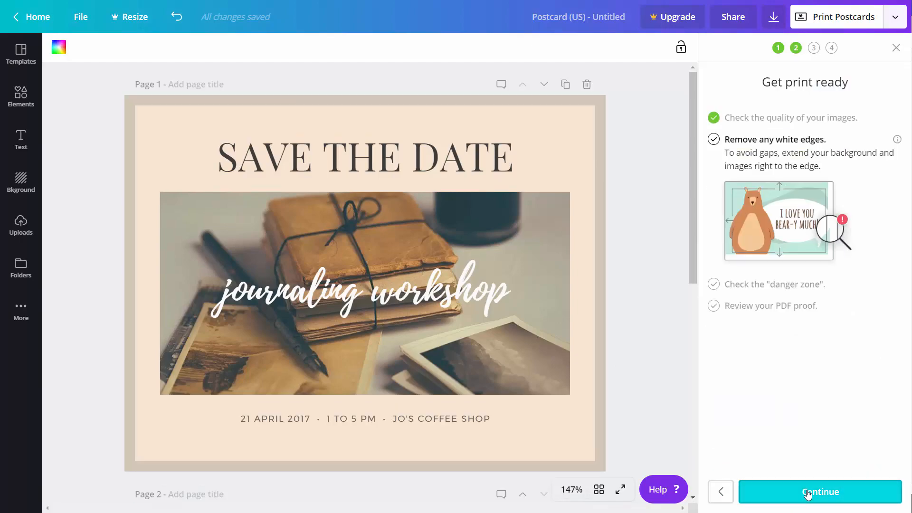
{"action": "left_click", "coordinate": [811, 494]}
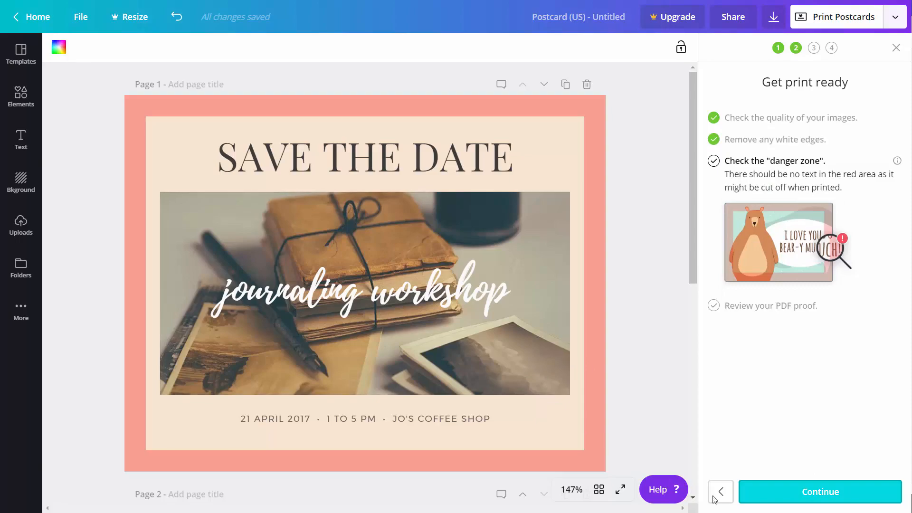
{"action": "left_click", "coordinate": [792, 493]}
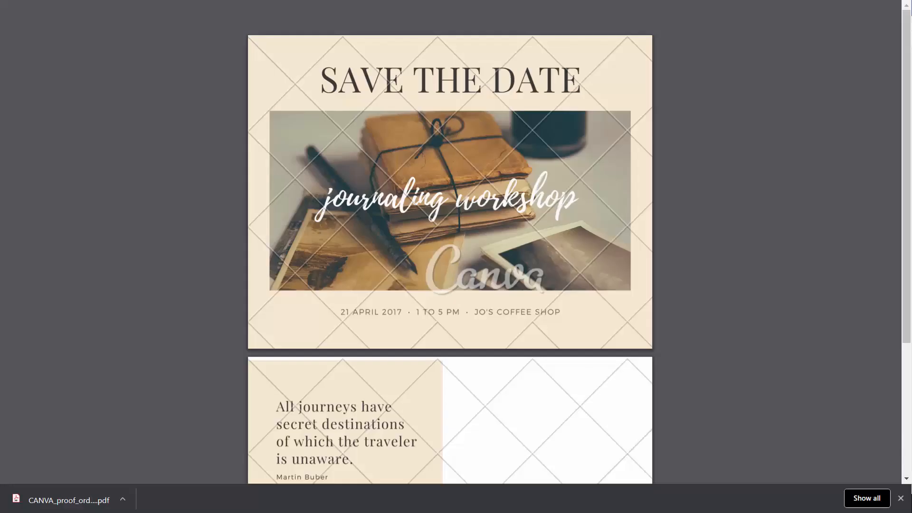
Review both pages of the postcard proof, confirm the design is double-checked and agree to the Terms of Use
{"action": "scroll", "coordinate": [538, 272], "scroll_direction": "down", "scroll_amount": 3}
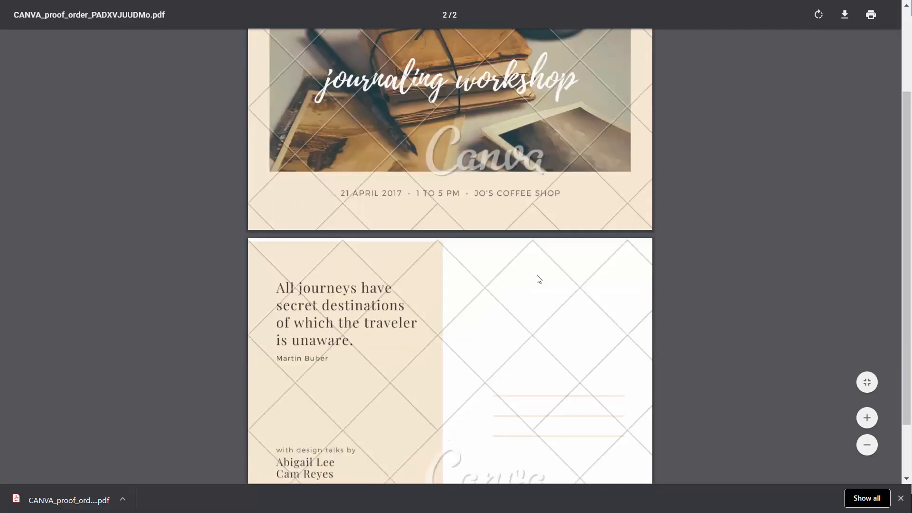
{"action": "scroll", "coordinate": [537, 278], "scroll_direction": "up", "scroll_amount": 3}
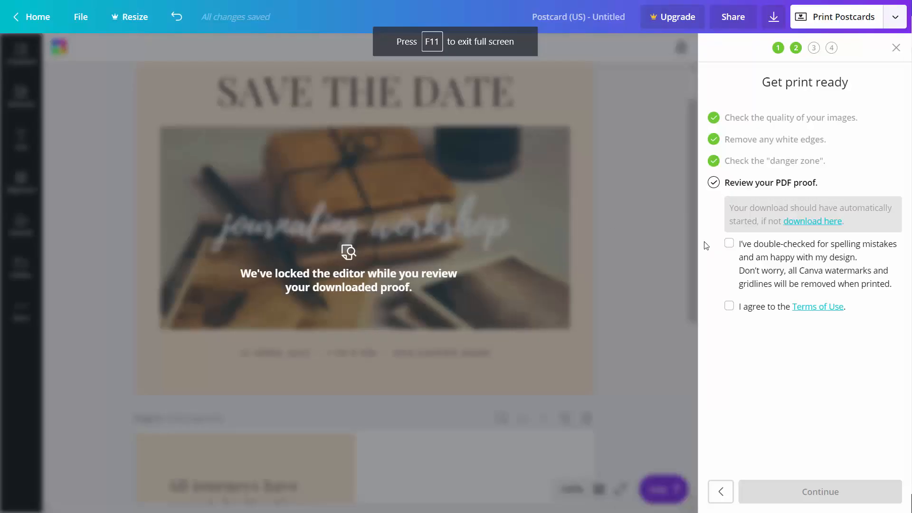
{"action": "left_click", "coordinate": [729, 243]}
{"action": "left_click", "coordinate": [732, 306]}
Continue the postcard order past the proof review and accept the filled-in shipping details
{"action": "left_click", "coordinate": [804, 492]}
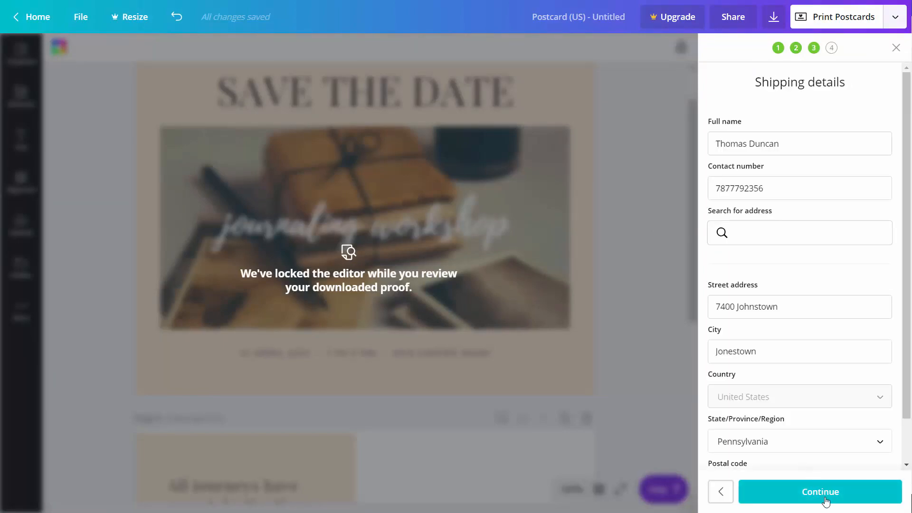
{"action": "left_click", "coordinate": [825, 499]}
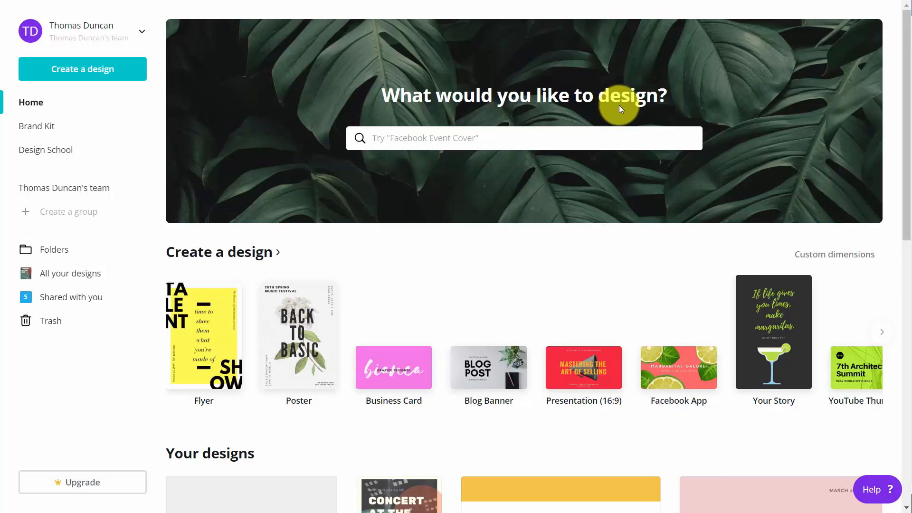
Create a 14 cm × 14 cm square invitation and apply the light blue emoji birthday invitation template
{"action": "left_click", "coordinate": [450, 140]}
{"action": "type", "text": "invi"}
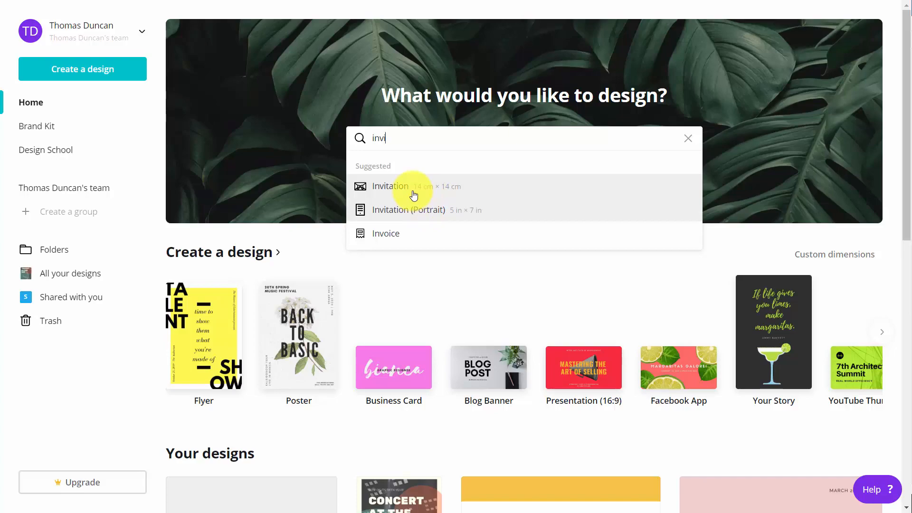
{"action": "left_click", "coordinate": [411, 189]}
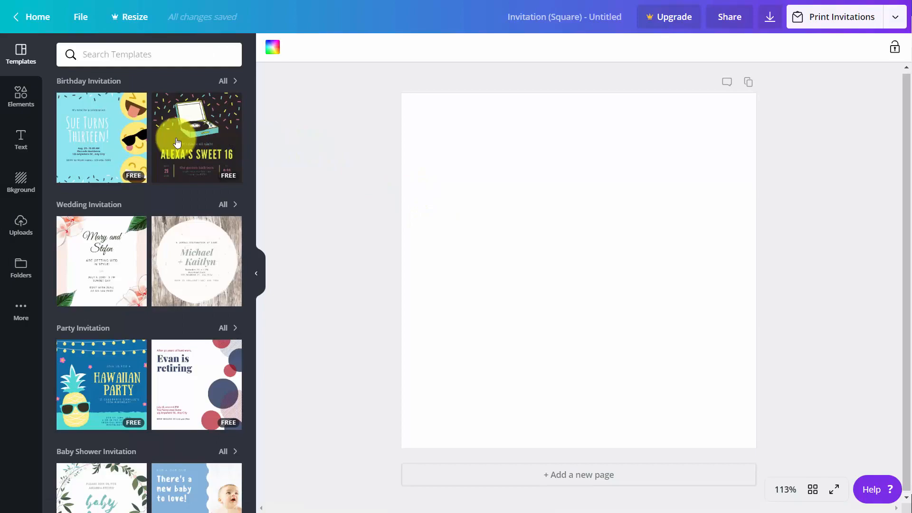
{"action": "left_click", "coordinate": [118, 144]}
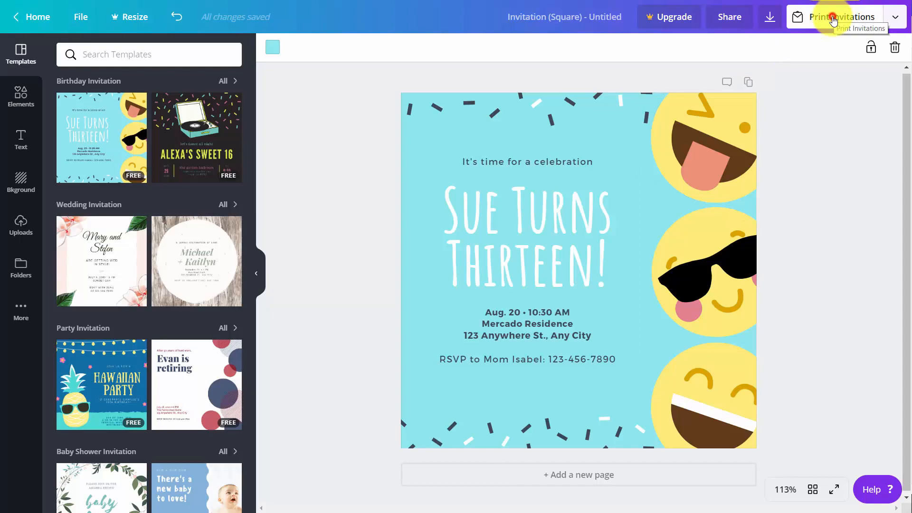
Start a print order for the square invitation, leave out the envelopes and continue to the print-ready checks
{"action": "left_click", "coordinate": [833, 19]}
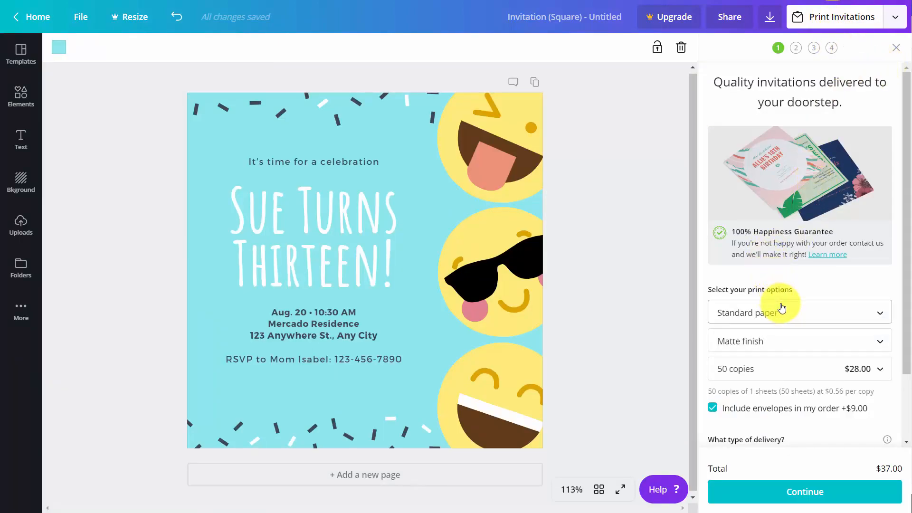
{"action": "scroll", "coordinate": [786, 318], "scroll_direction": "down", "scroll_amount": 2}
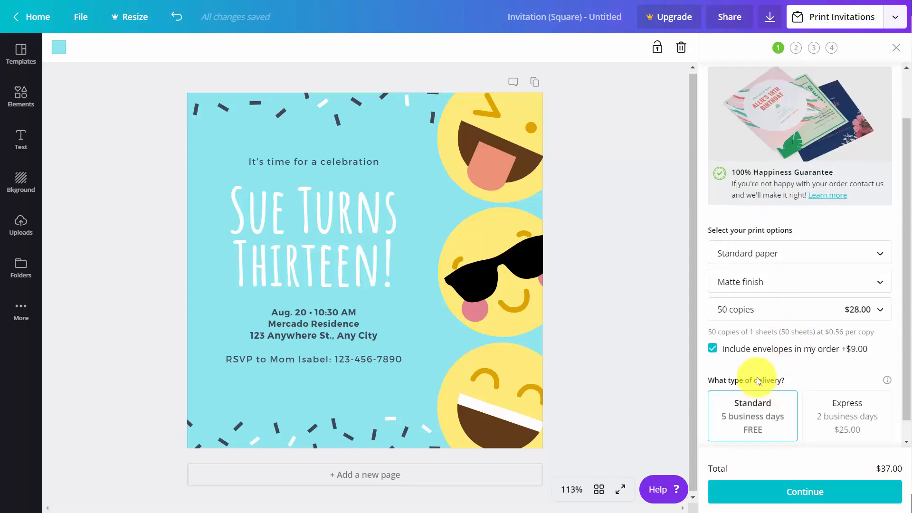
{"action": "left_click", "coordinate": [715, 352]}
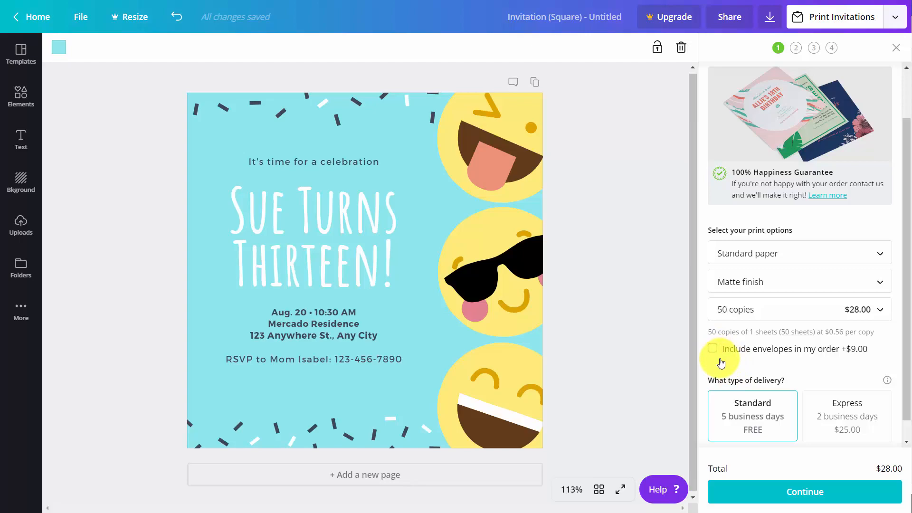
{"action": "left_click", "coordinate": [815, 492]}
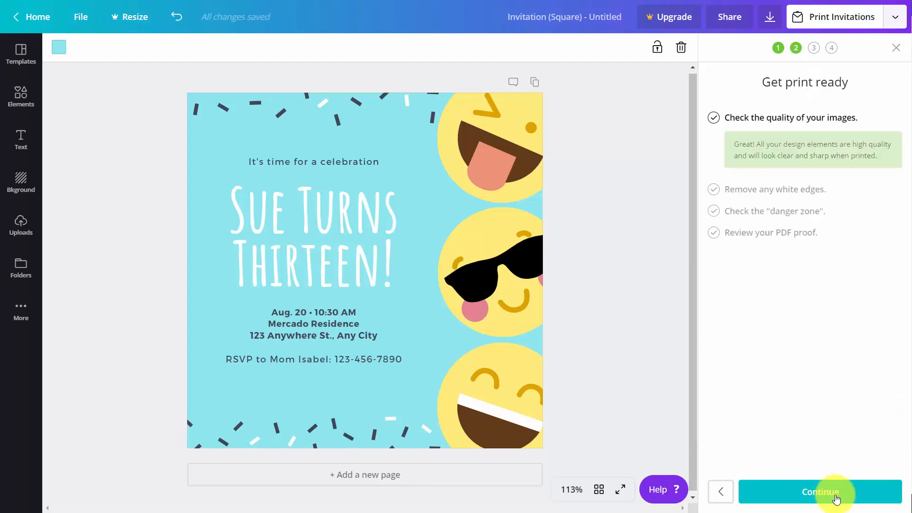
Continue the invitation order through the image quality, white edges and danger zone checks and save the PDF proof
{"action": "left_click", "coordinate": [829, 499]}
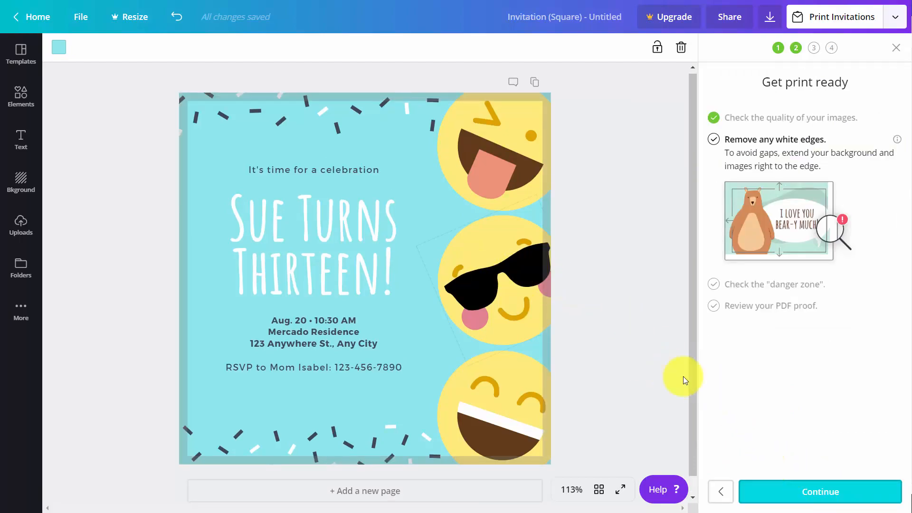
{"action": "left_click", "coordinate": [813, 492]}
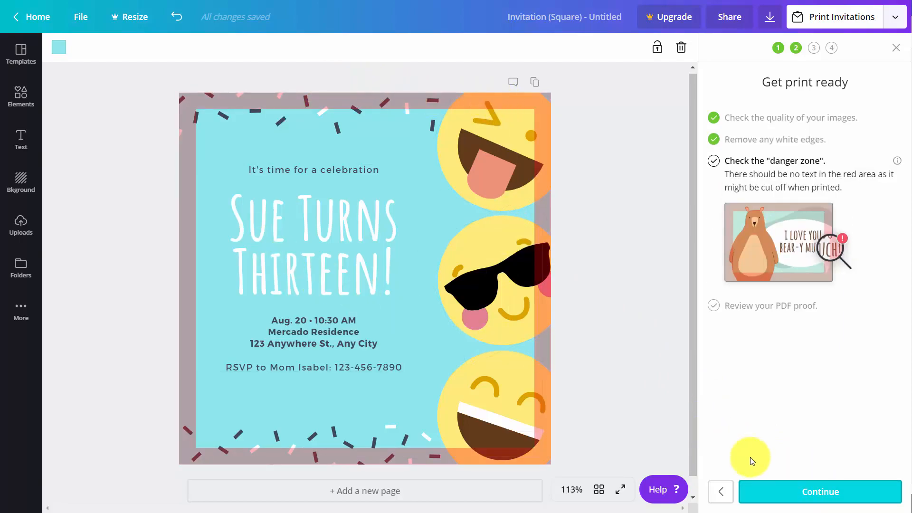
{"action": "left_click", "coordinate": [797, 492]}
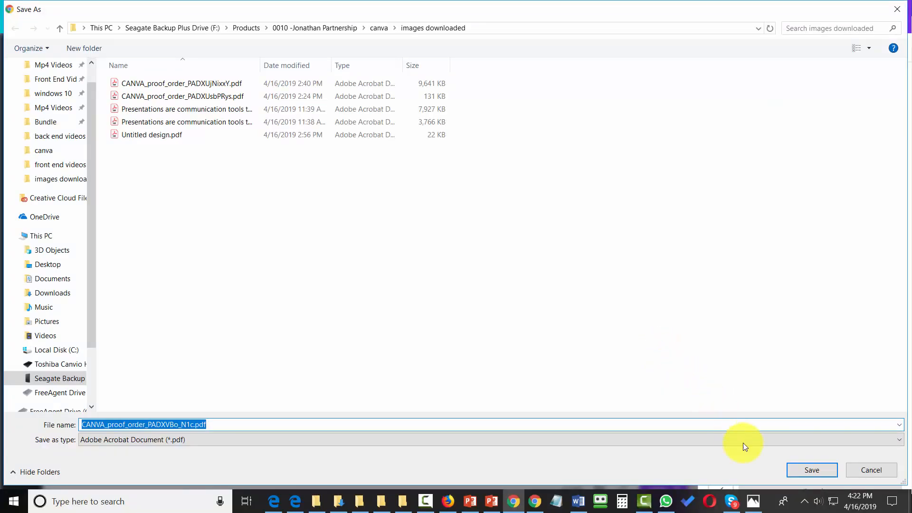
{"action": "left_click", "coordinate": [811, 470]}
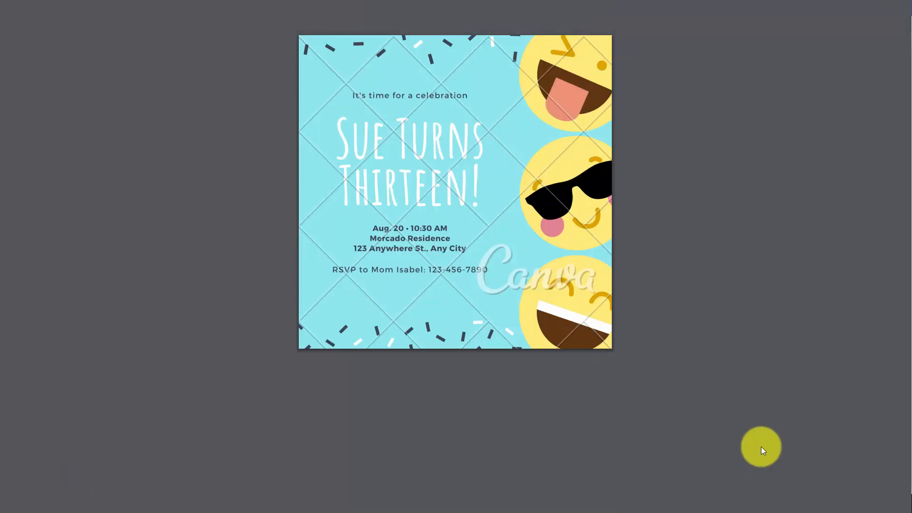
Close the invitation proof, confirm the design is double-checked with the Terms of Use, and accept the filled-in shipping details
{"action": "key", "text": "ctrl+w"}
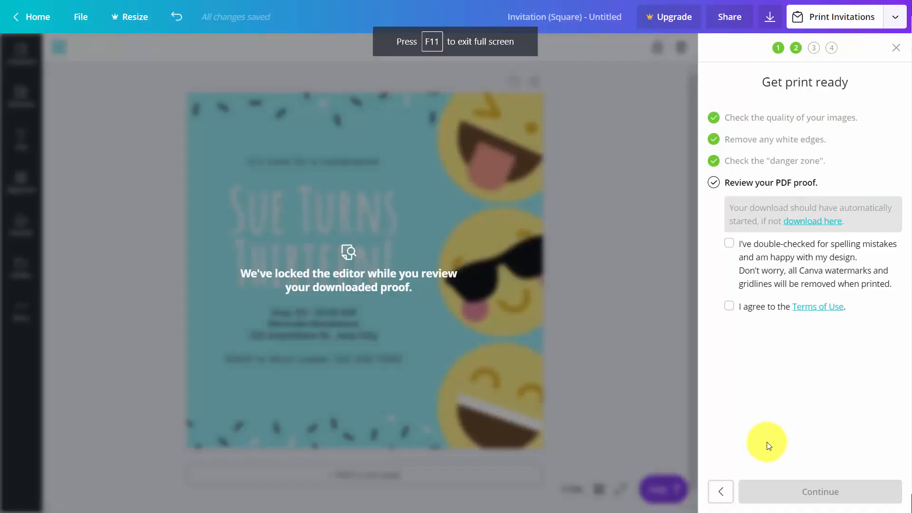
{"action": "left_click", "coordinate": [732, 248]}
{"action": "left_click", "coordinate": [727, 307]}
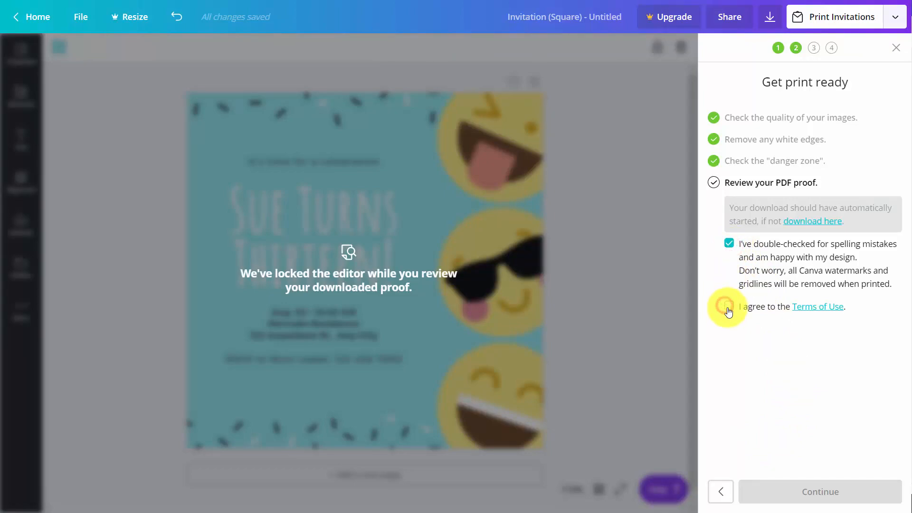
{"action": "left_click", "coordinate": [815, 494]}
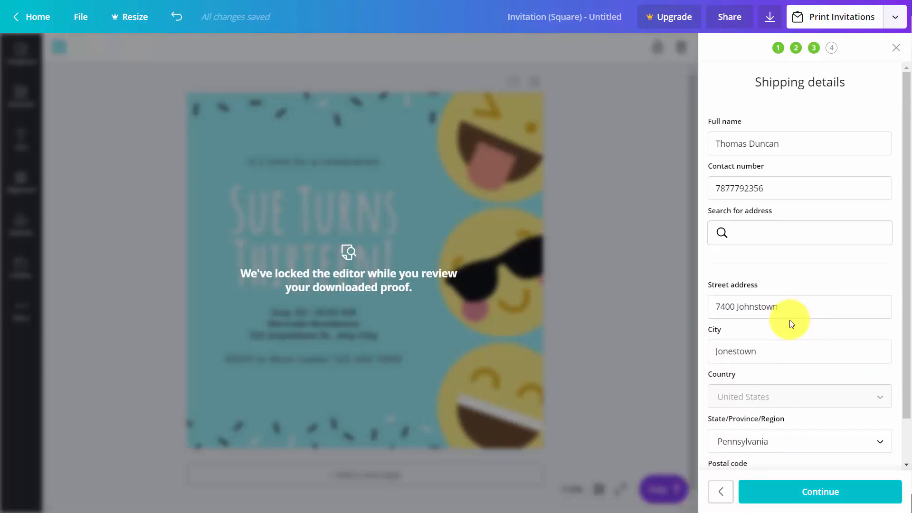
{"action": "left_click", "coordinate": [810, 490]}
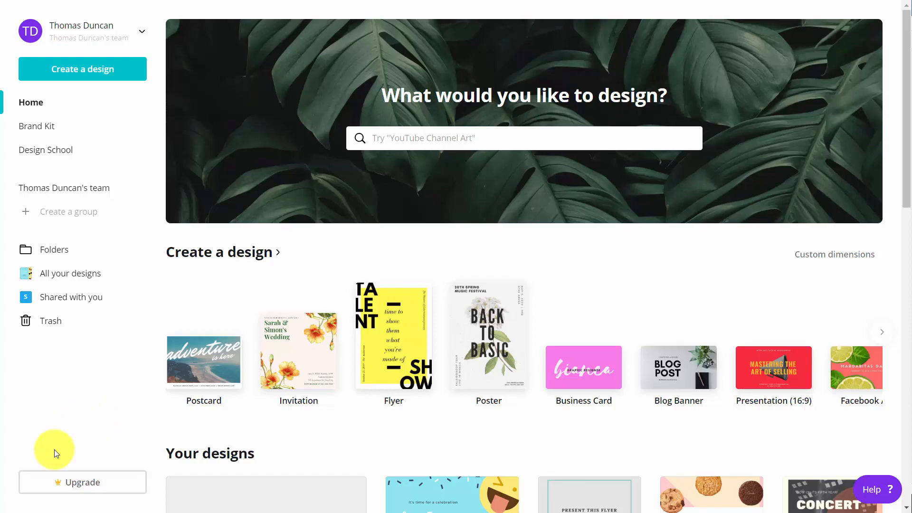
Open the upgrade offer from the home page and choose the 30-day free trial of Canva for Work
{"action": "left_click", "coordinate": [76, 483]}
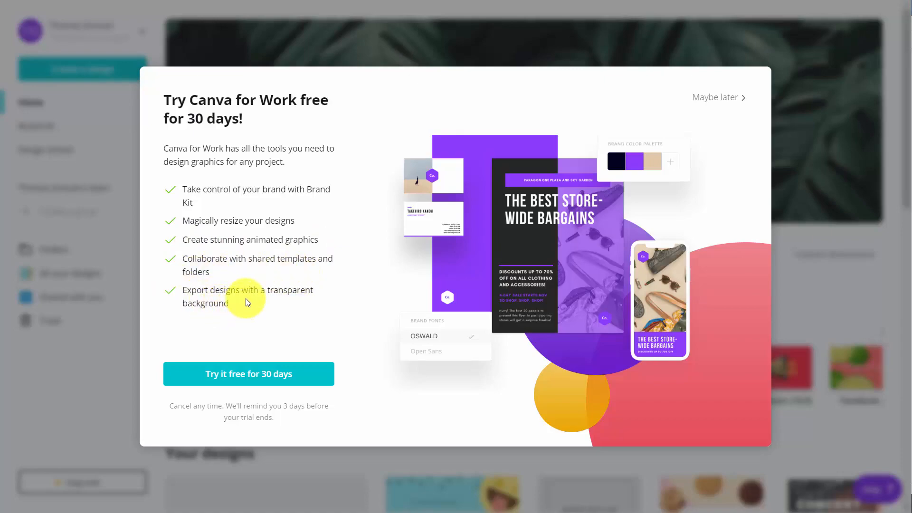
{"action": "left_click", "coordinate": [243, 377]}
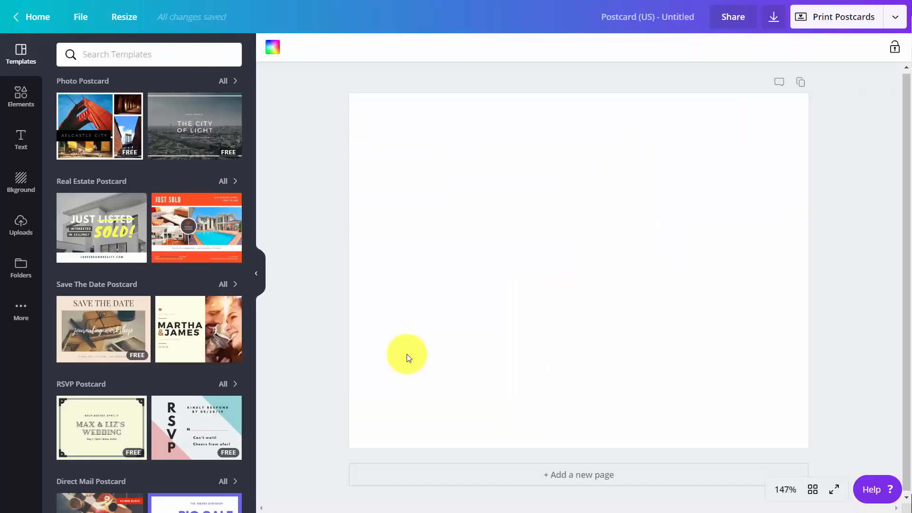
Look through the additional content options available for the blank postcard design
{"action": "left_click", "coordinate": [23, 314]}
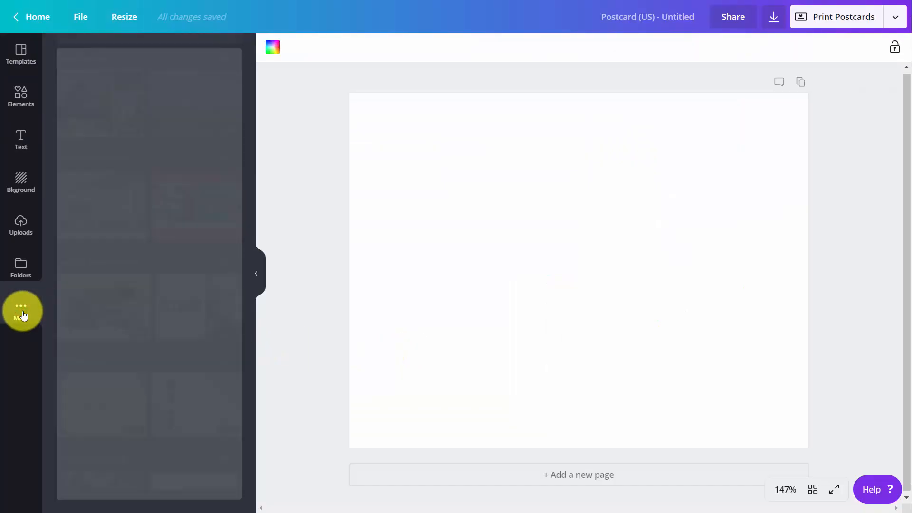
{"action": "scroll", "coordinate": [142, 316], "scroll_direction": "down", "scroll_amount": 5}
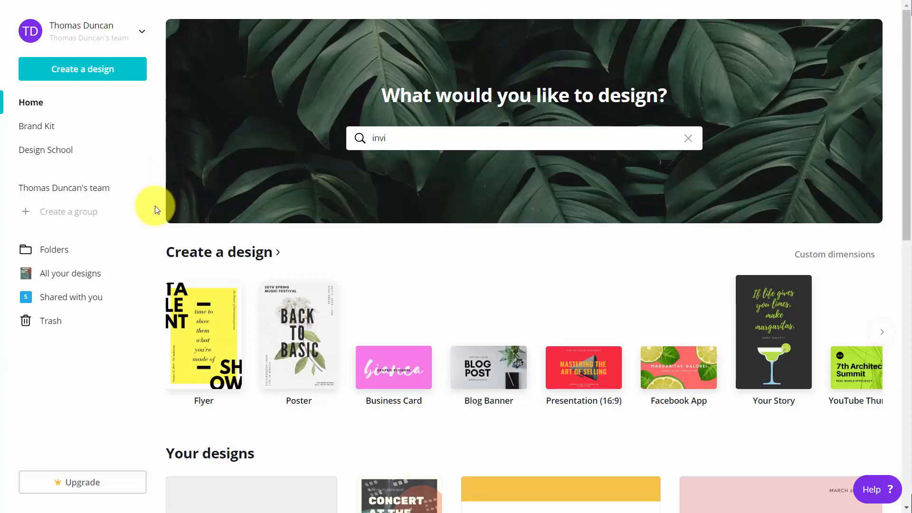
Create a poster and apply the Will Draw for Food event poster template
{"action": "left_click", "coordinate": [300, 321]}
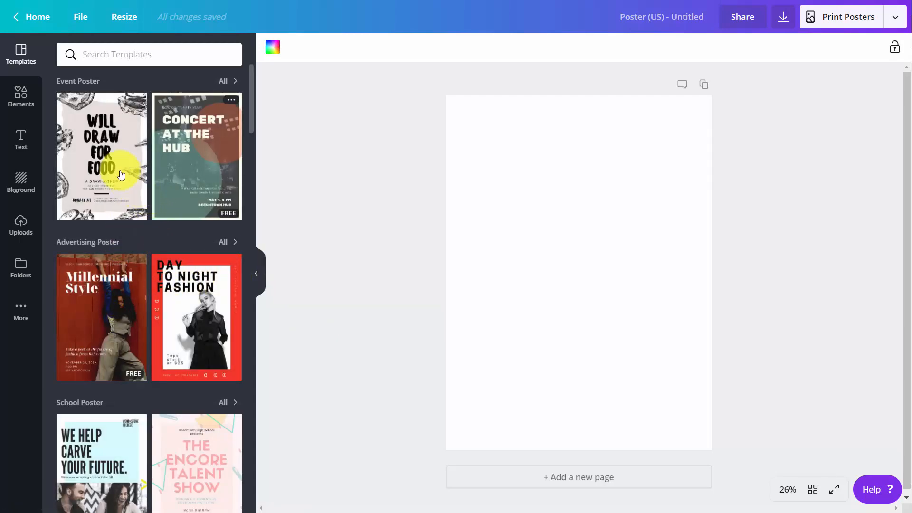
{"action": "left_click", "coordinate": [136, 190]}
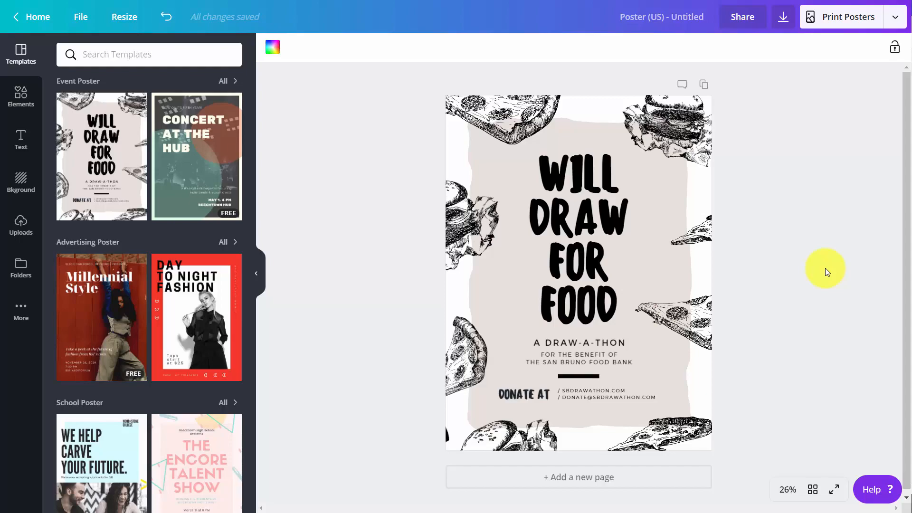
Make a resized copy of the poster in the Presentation (16:9) format, 1920 px × 1080 px
{"action": "left_click", "coordinate": [131, 23]}
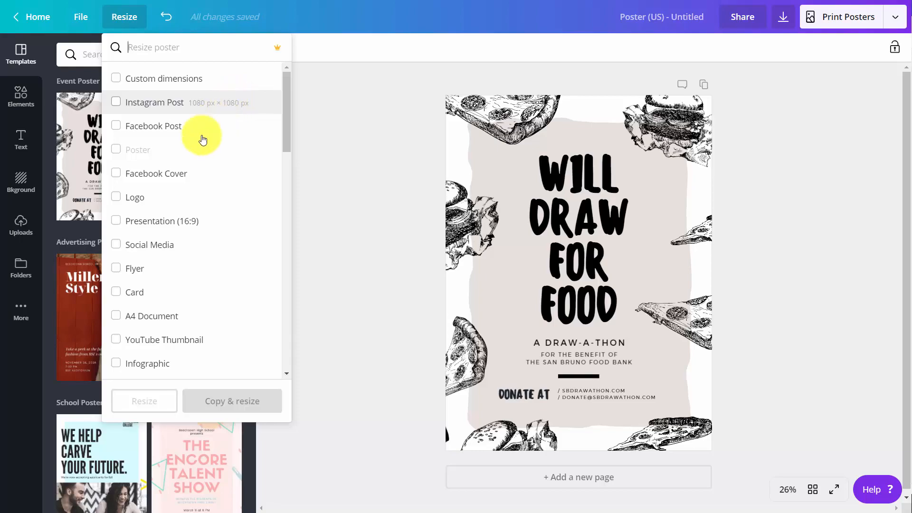
{"action": "left_click", "coordinate": [115, 220]}
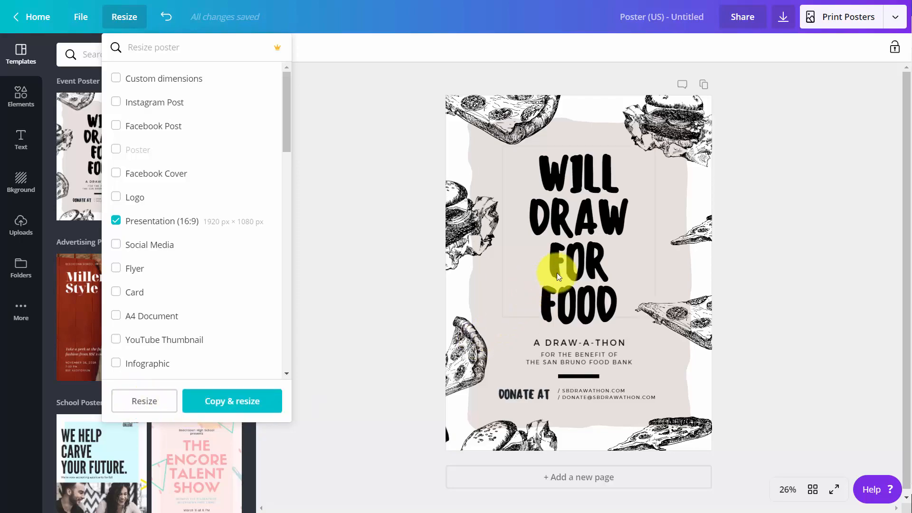
{"action": "left_click", "coordinate": [234, 403]}
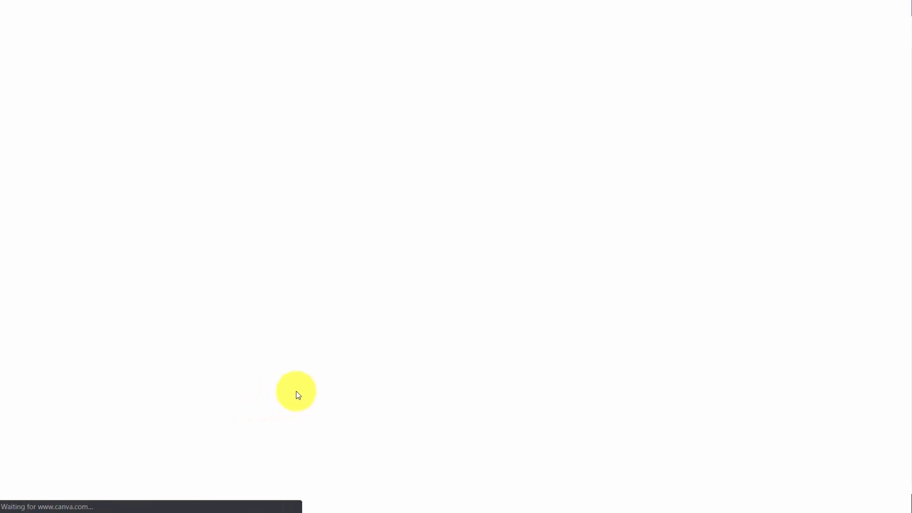
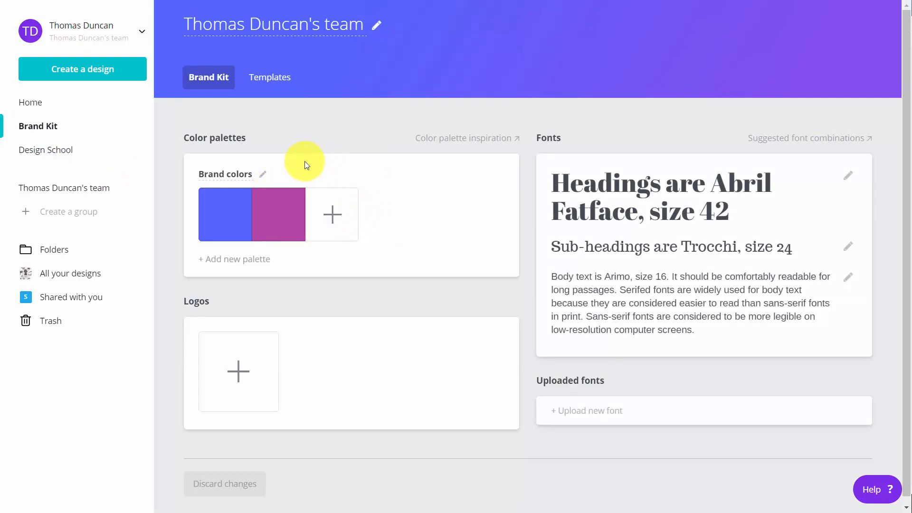
Add a pink (f06cda) and a green (6acc58) to the Brand colors palette in the Brand Kit
{"action": "left_click", "coordinate": [335, 216]}
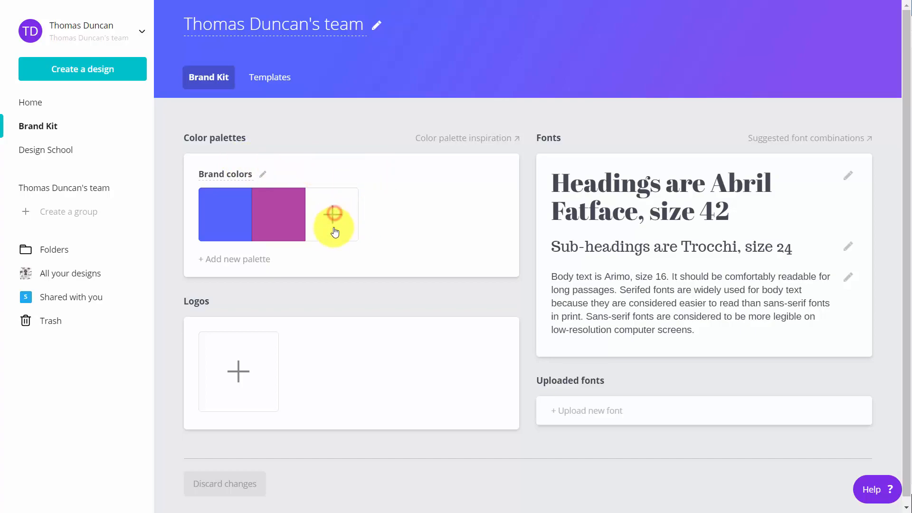
{"action": "left_click", "coordinate": [322, 280]}
{"action": "left_click_drag", "start_coordinate": [322, 280], "coordinate": [350, 292]}
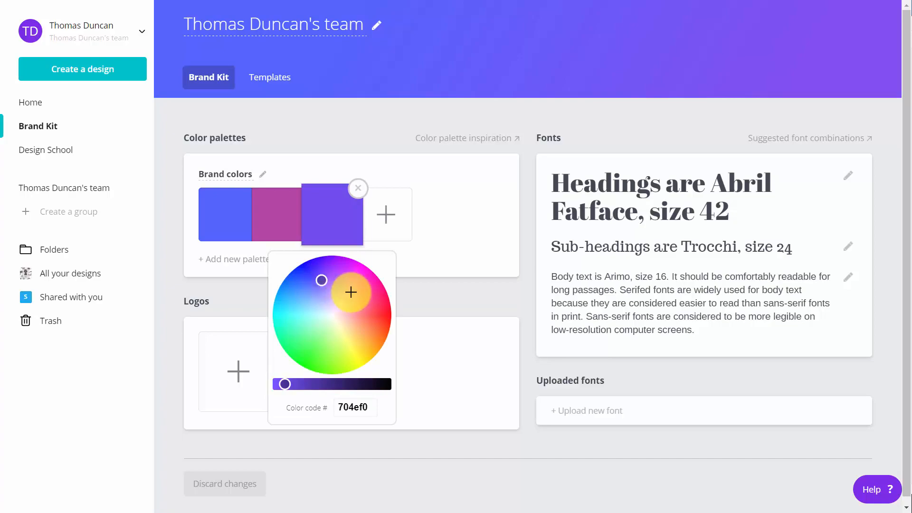
{"action": "left_click", "coordinate": [421, 339]}
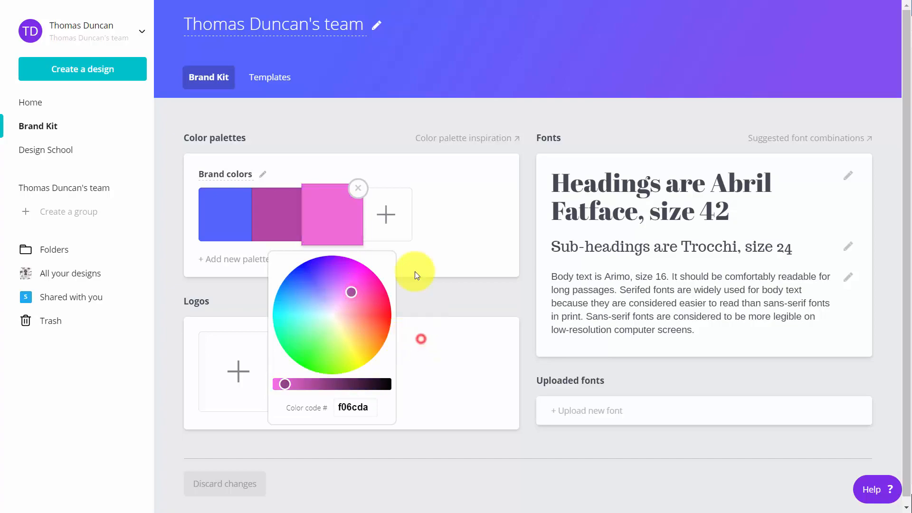
{"action": "left_click", "coordinate": [392, 211]}
{"action": "left_click", "coordinate": [375, 340]}
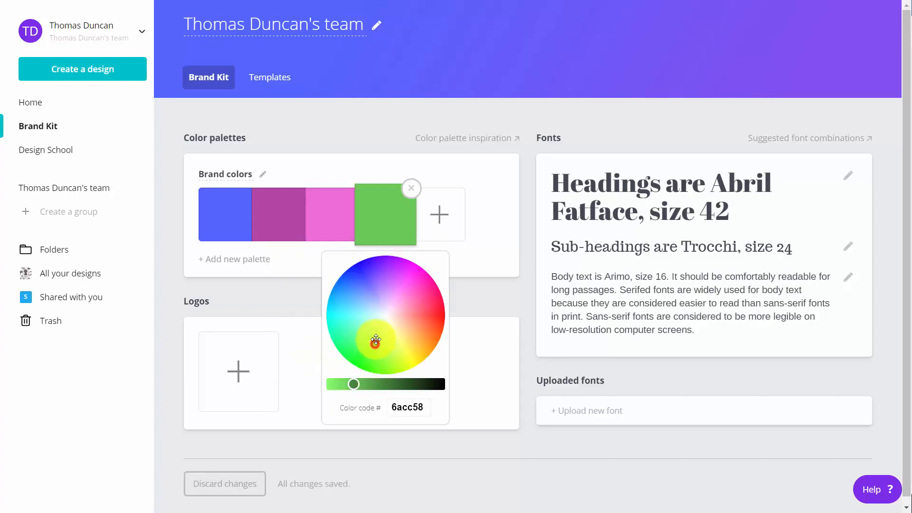
{"action": "left_click", "coordinate": [503, 232]}
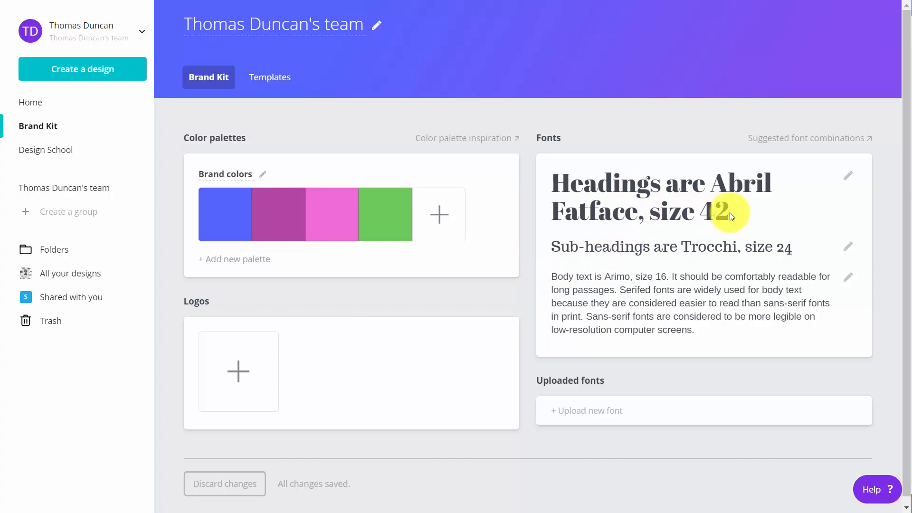
Change the Brand Kit heading font to Aleo
{"action": "left_click", "coordinate": [847, 182]}
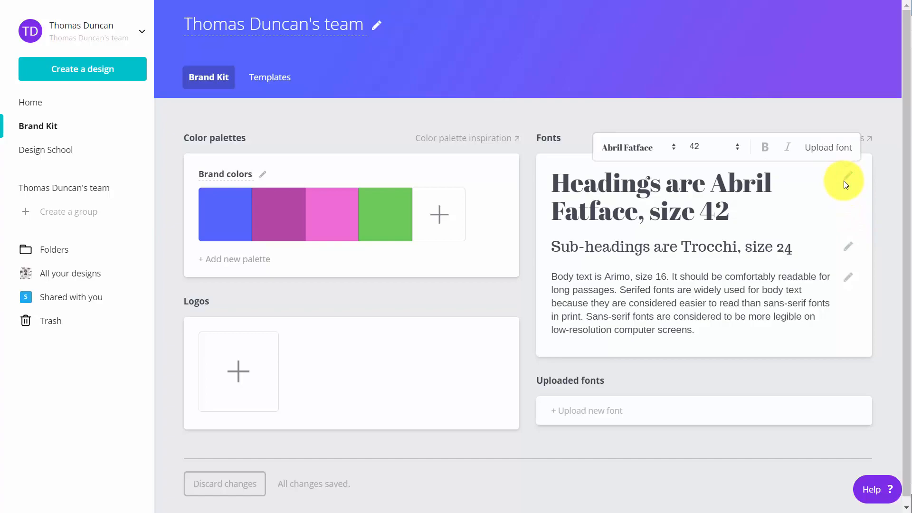
{"action": "left_click", "coordinate": [677, 151]}
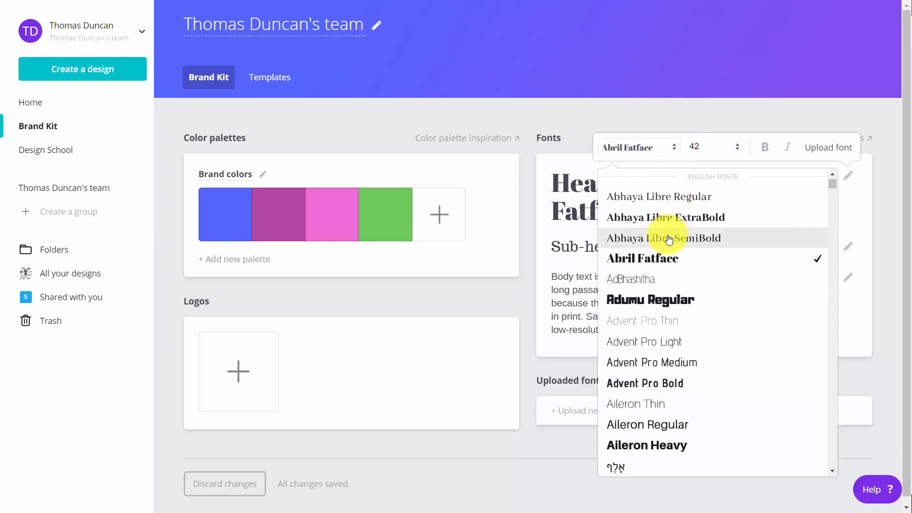
{"action": "scroll", "coordinate": [672, 235], "scroll_direction": "down", "scroll_amount": 3}
{"action": "scroll", "coordinate": [669, 238], "scroll_direction": "down", "scroll_amount": 1}
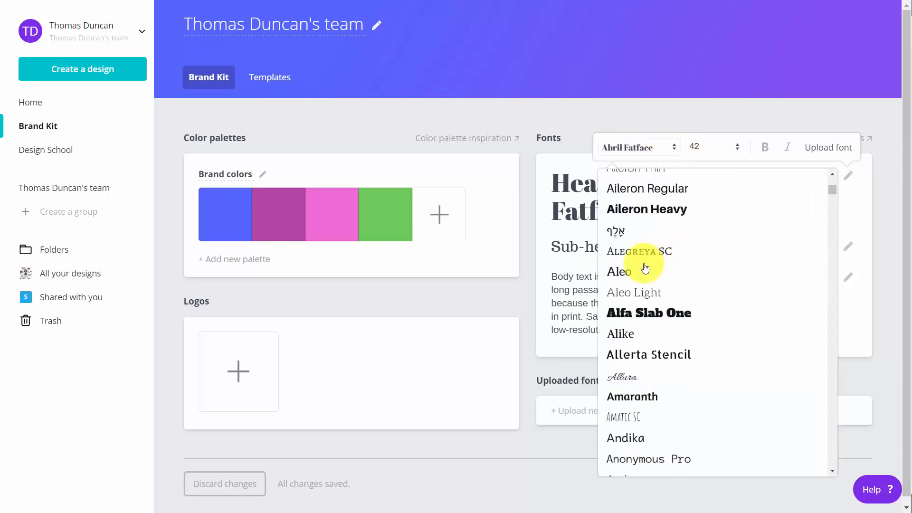
{"action": "left_click", "coordinate": [620, 273]}
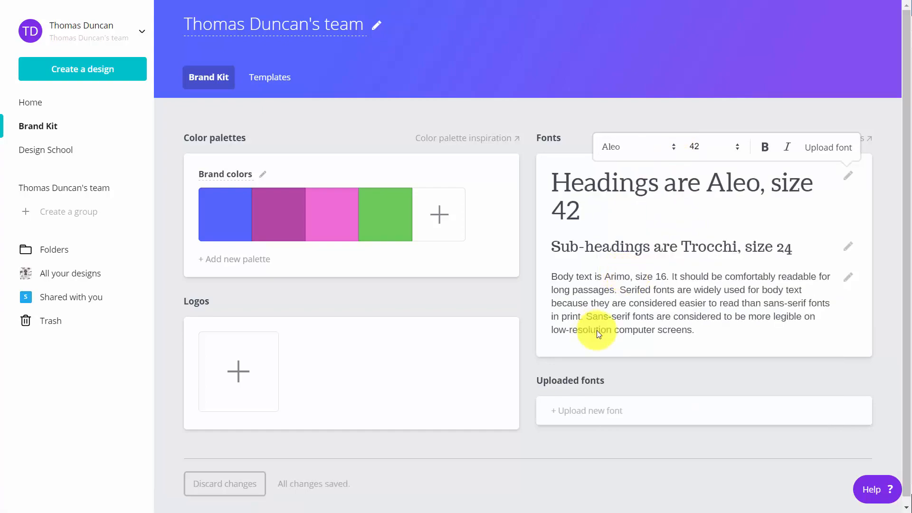
Upload the Bauhaus 93 font to the Brand Kit, confirming the right to use it
{"action": "left_click", "coordinate": [573, 411]}
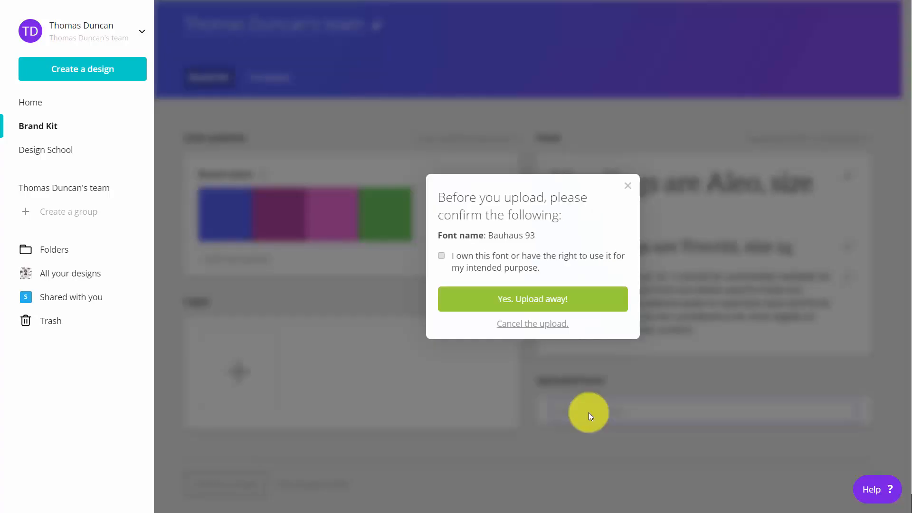
{"action": "left_click", "coordinate": [441, 255]}
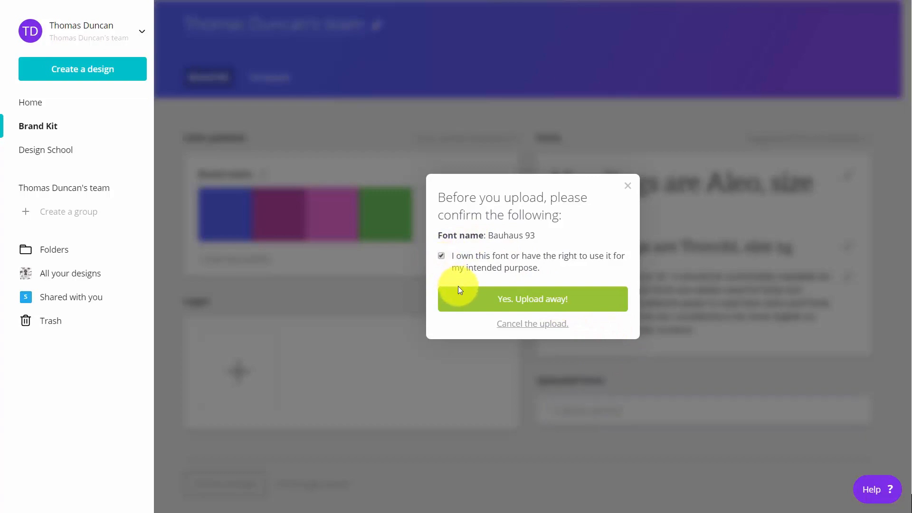
{"action": "left_click", "coordinate": [519, 299]}
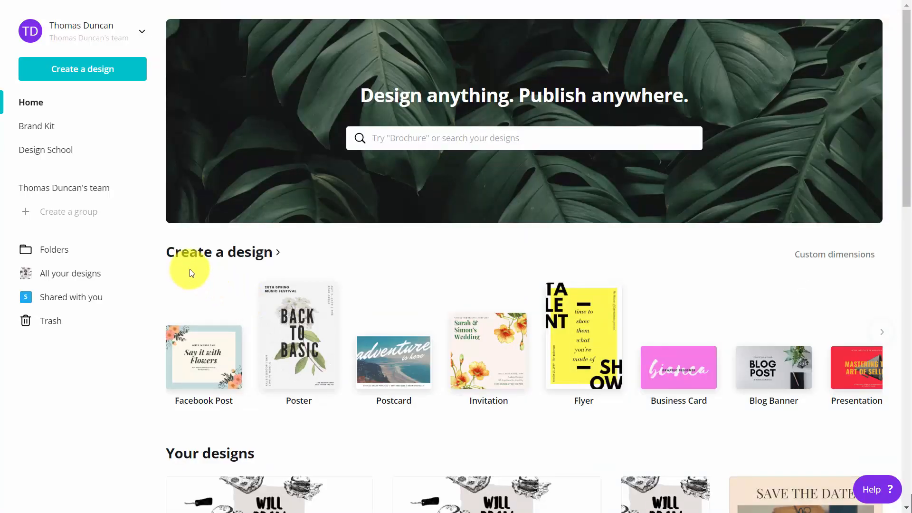
Open the full overview of design types from the home page
{"action": "left_click", "coordinate": [180, 254]}
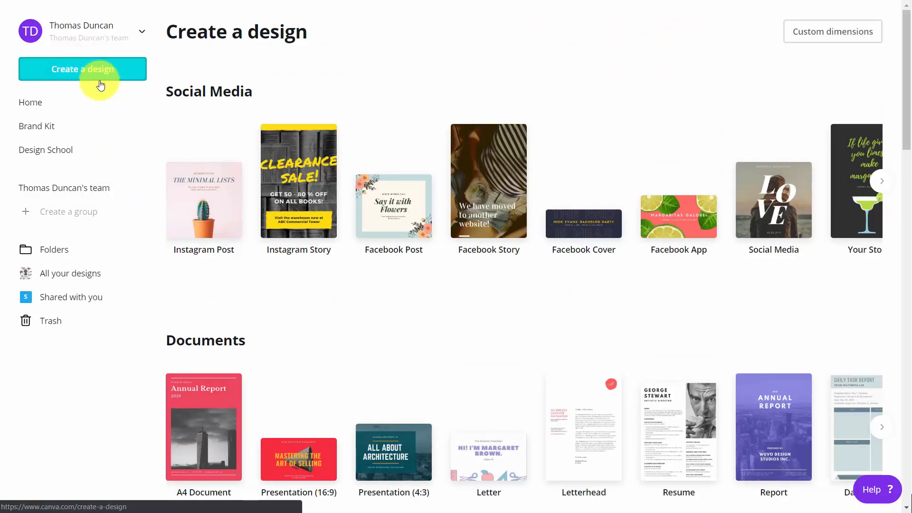
Create a blank Instagram Post design and open the background colour choices for its page
{"action": "left_click", "coordinate": [210, 191]}
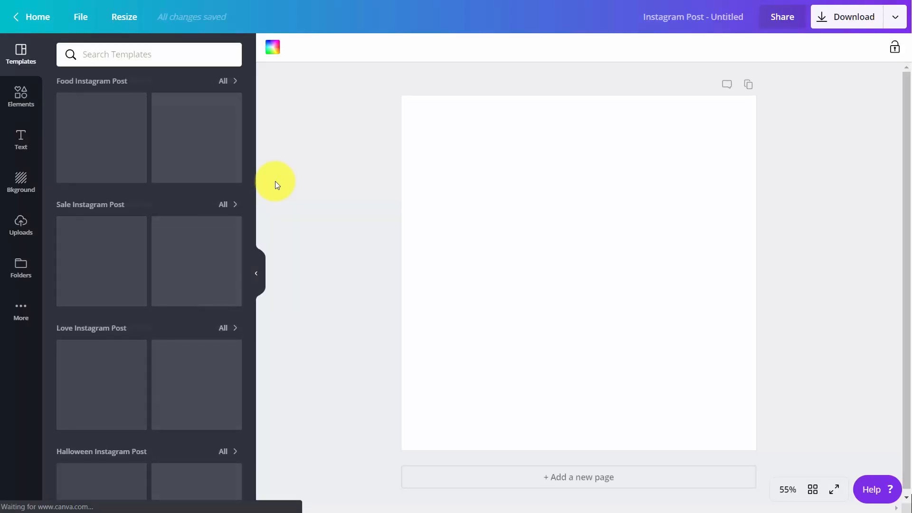
{"action": "left_click", "coordinate": [273, 52]}
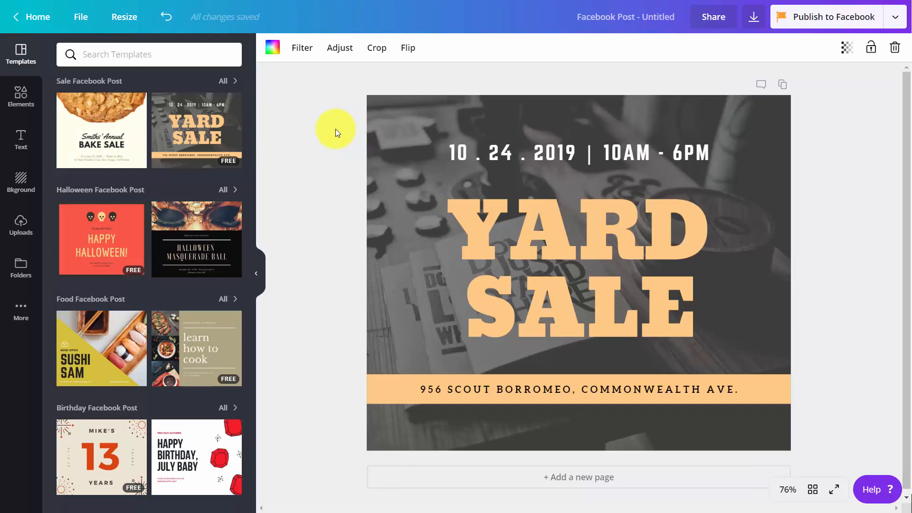
Open the Logos photo folder and add its QR code image to the yard sale Facebook post
{"action": "left_click", "coordinate": [18, 267]}
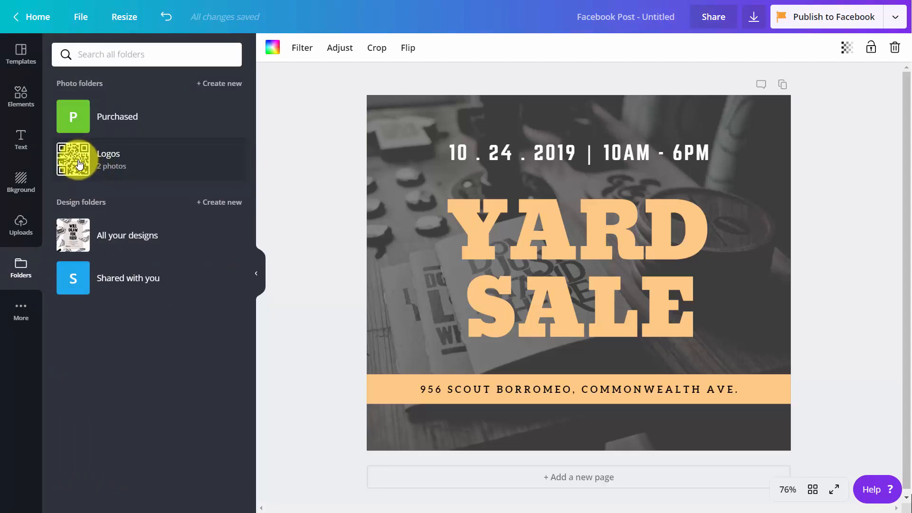
{"action": "left_click", "coordinate": [79, 164]}
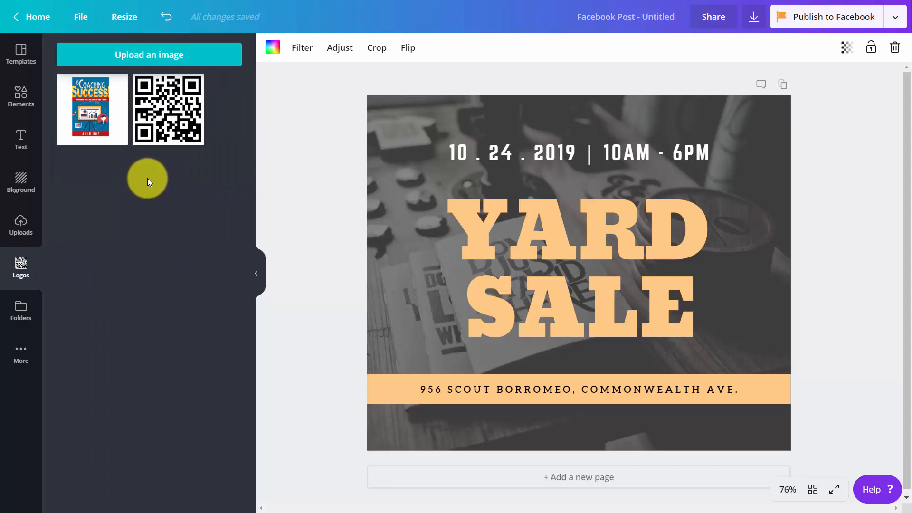
{"action": "left_click", "coordinate": [170, 115]}
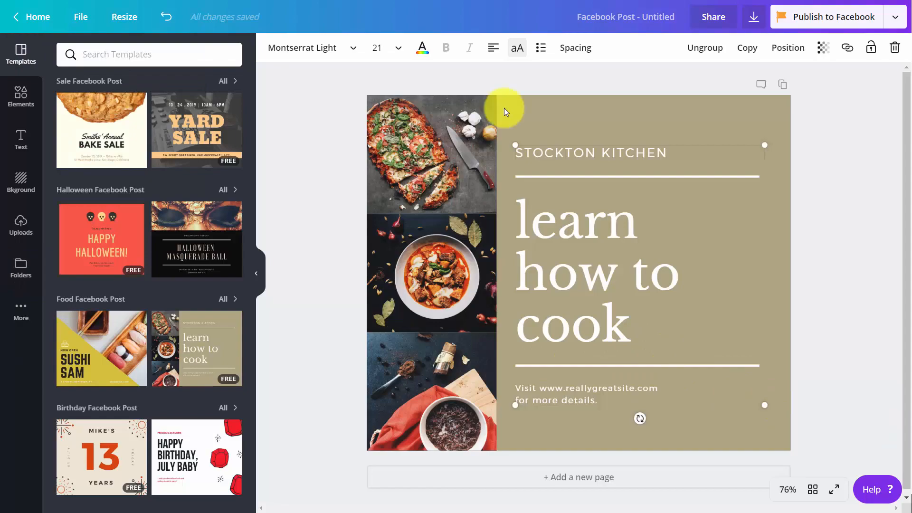
Check the brand fonts and uploaded fonts available for the selected text in the "learn how to cook" Facebook post
{"action": "left_click", "coordinate": [351, 48]}
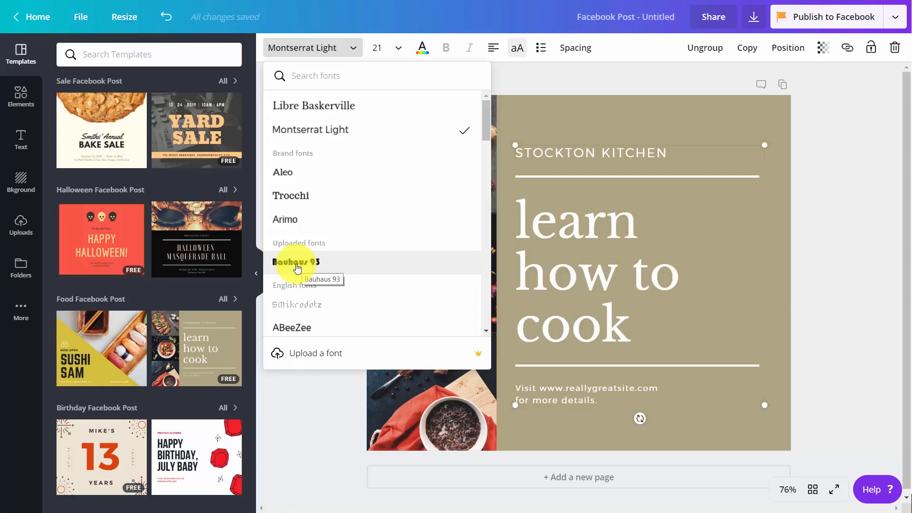
{"action": "left_click", "coordinate": [315, 161]}
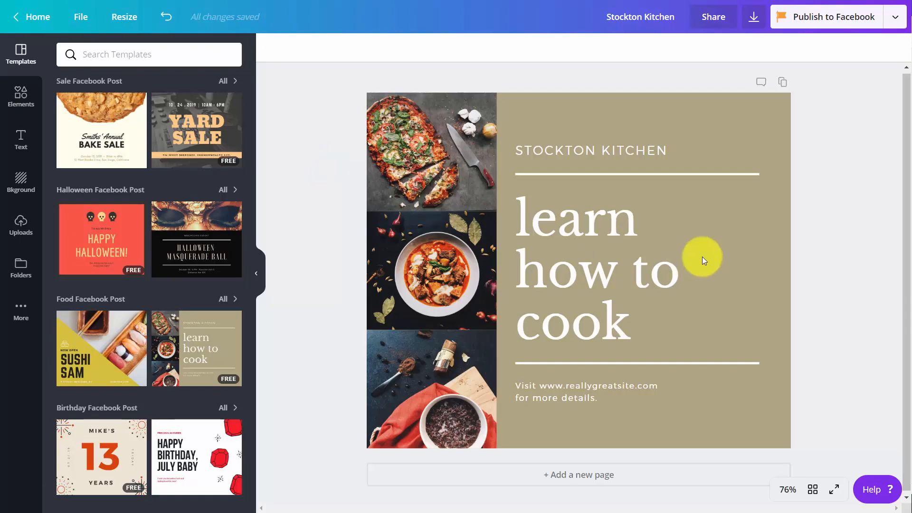
Open the download options for the Stockton Kitchen design and choose Animation (MP4/GIF) as the file type
{"action": "left_click", "coordinate": [751, 20]}
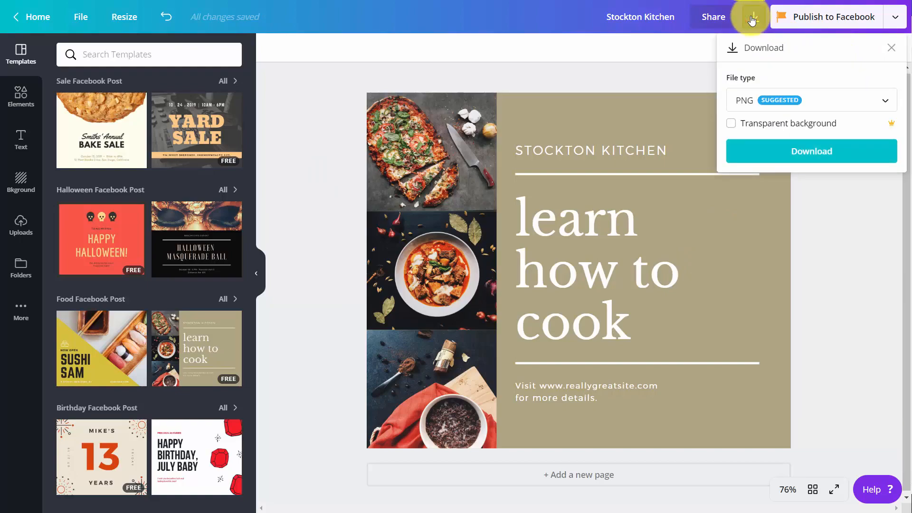
{"action": "left_click", "coordinate": [846, 109]}
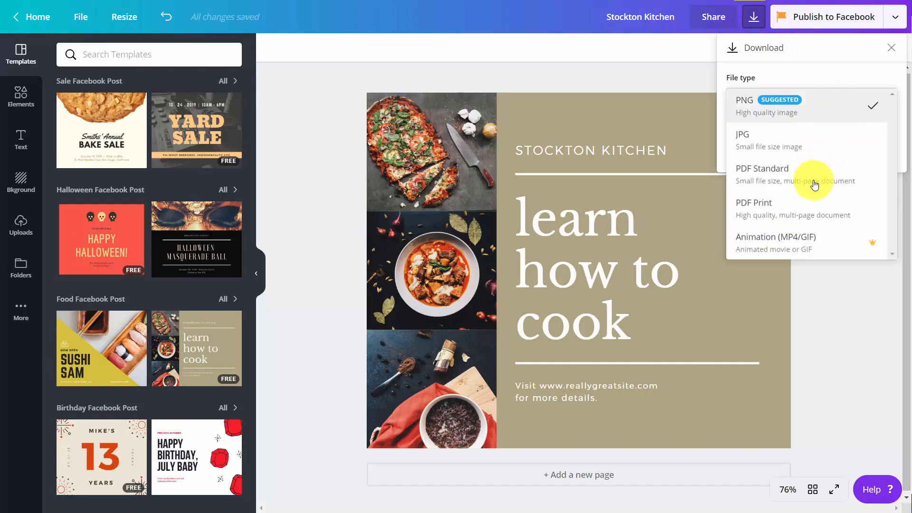
{"action": "left_click", "coordinate": [789, 245]}
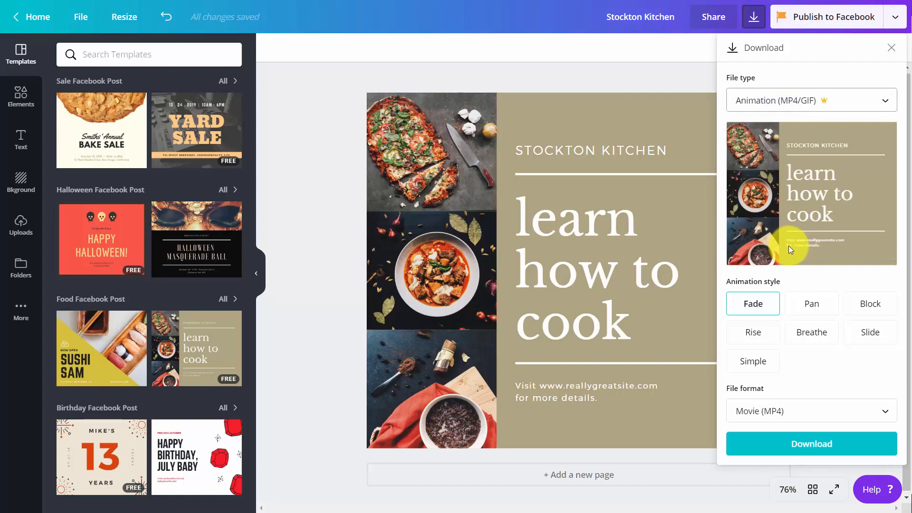
Preview the Pan, Block, Rise, Slide and Simple animation styles, and settle on the Breathe style
{"action": "left_click", "coordinate": [813, 307]}
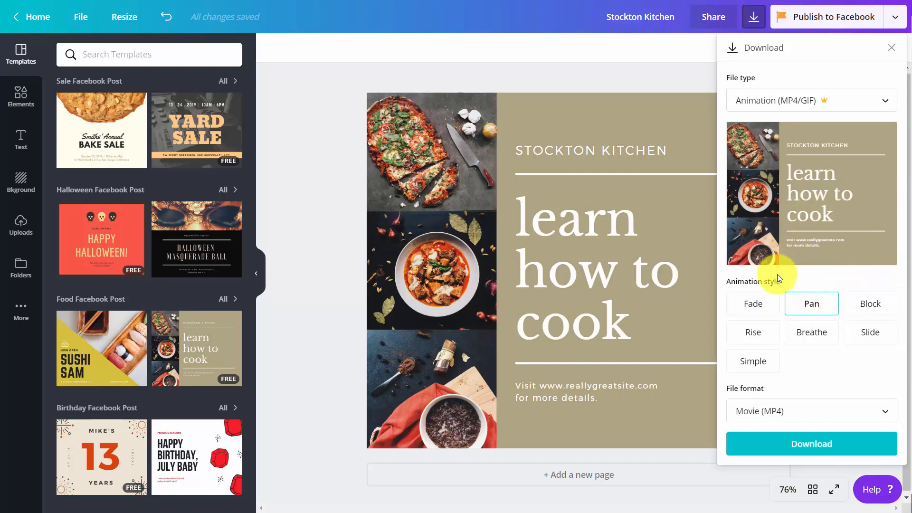
{"action": "left_click", "coordinate": [865, 309]}
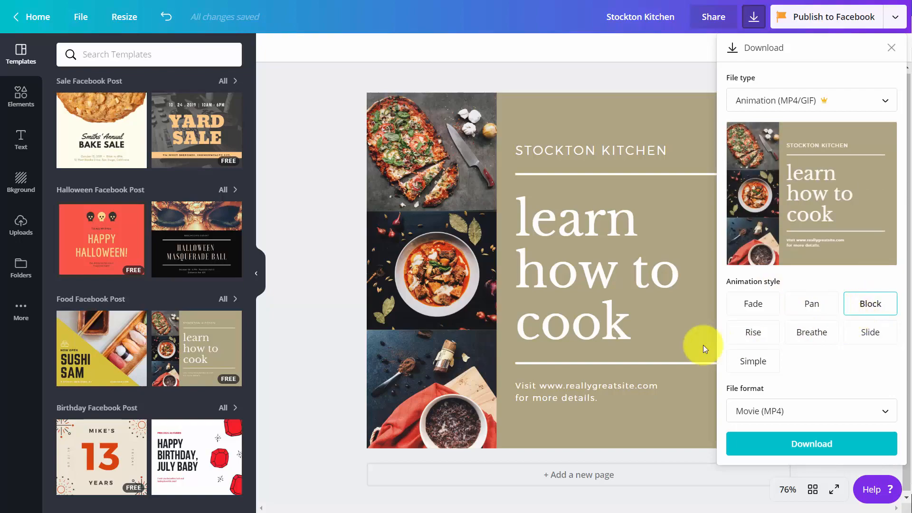
{"action": "left_click", "coordinate": [765, 337]}
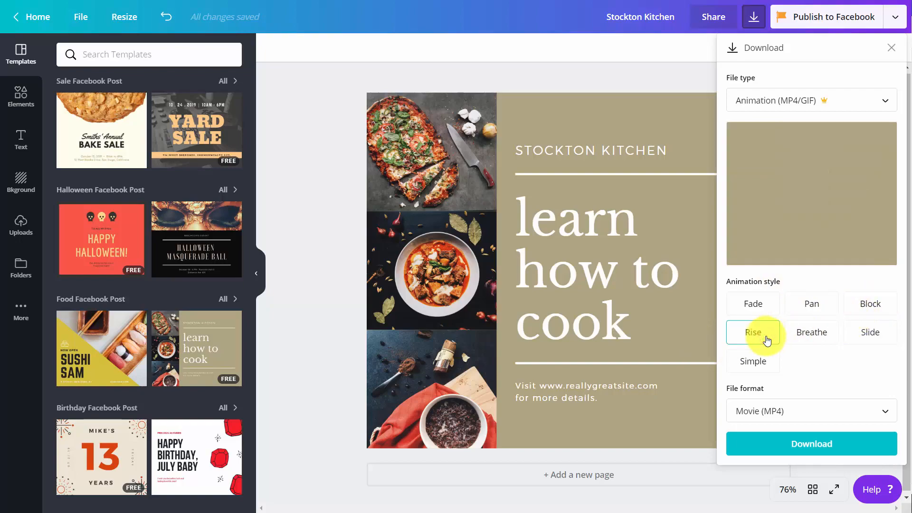
{"action": "left_click", "coordinate": [790, 333]}
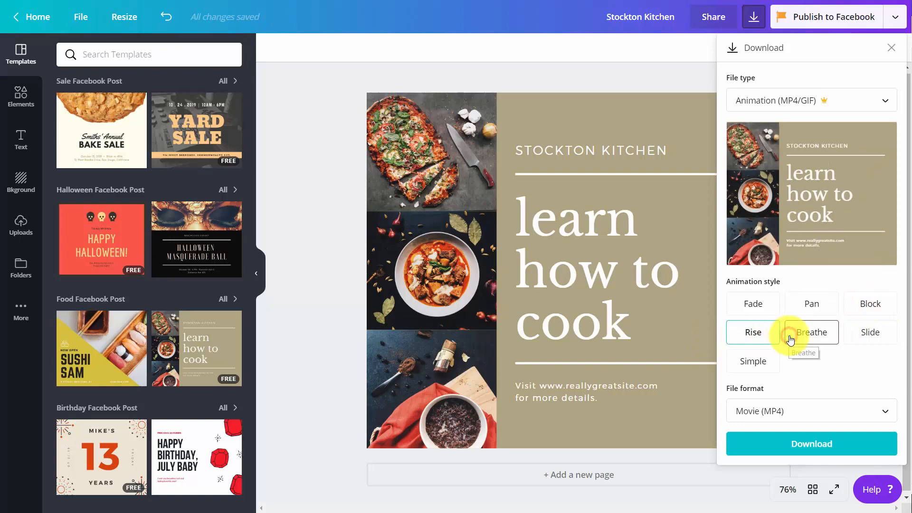
{"action": "left_click", "coordinate": [878, 343]}
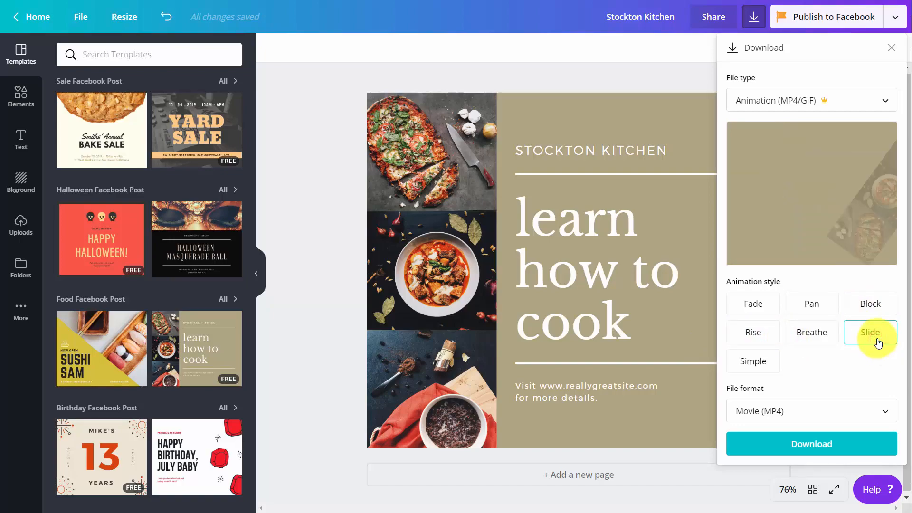
{"action": "left_click", "coordinate": [756, 366]}
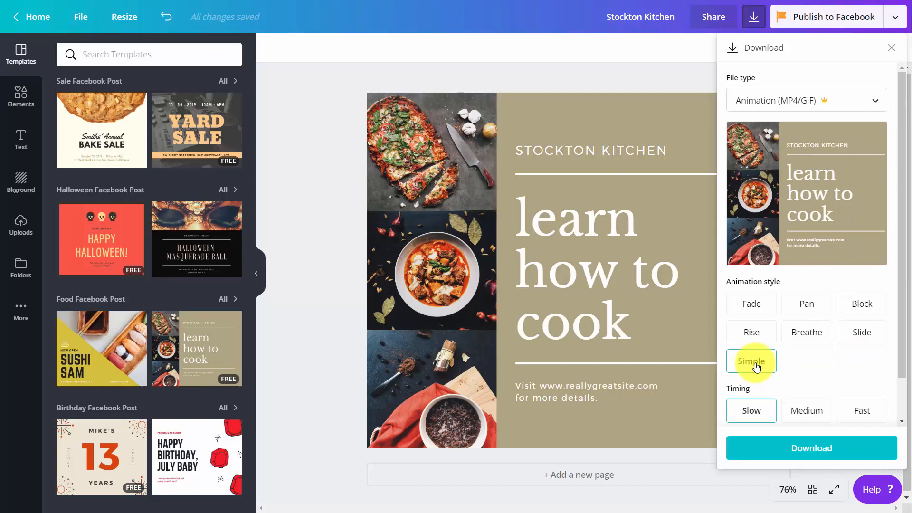
{"action": "left_click", "coordinate": [806, 334]}
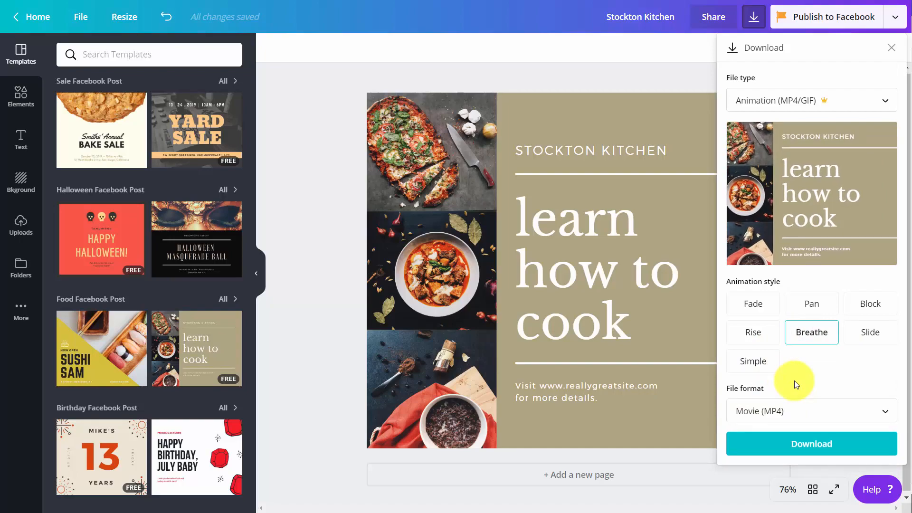
Download the animation in Animated GIF format, save it as animation.gif, and open the downloaded file
{"action": "left_click", "coordinate": [828, 413]}
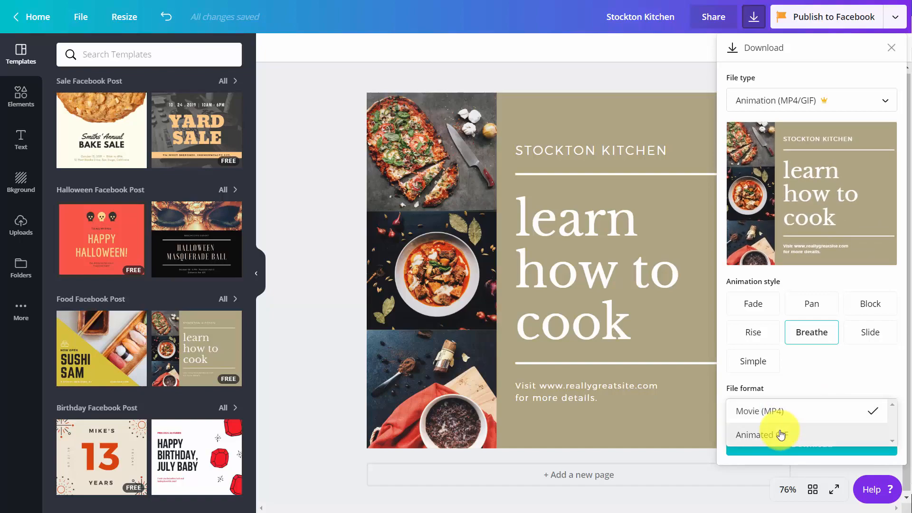
{"action": "left_click", "coordinate": [783, 432]}
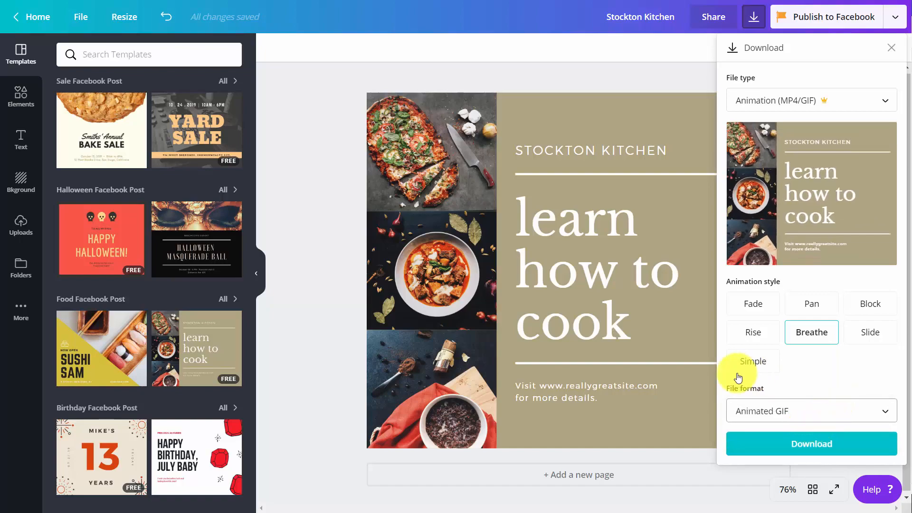
{"action": "left_click", "coordinate": [813, 446]}
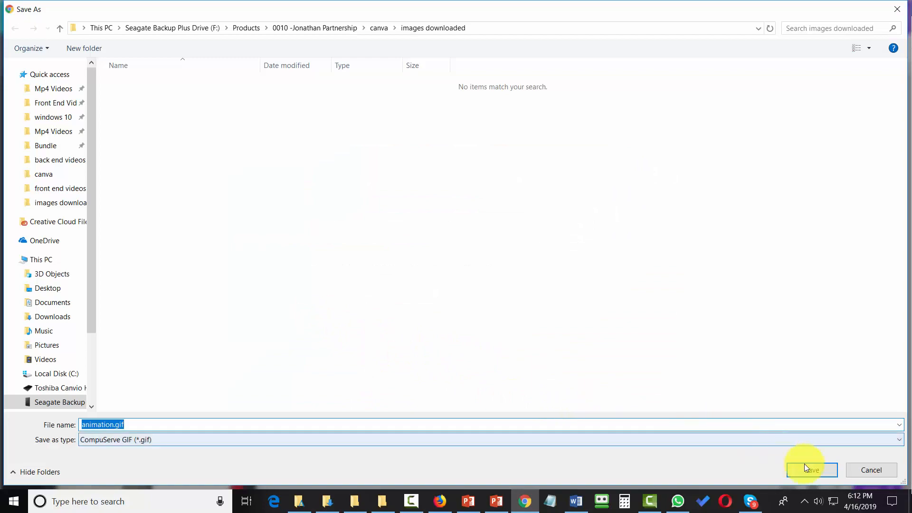
{"action": "left_click", "coordinate": [817, 472]}
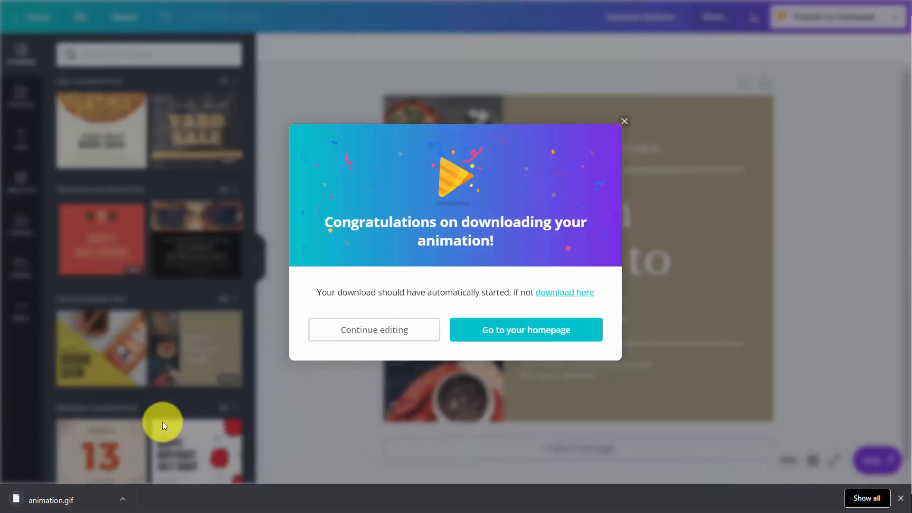
{"action": "left_click", "coordinate": [57, 501]}
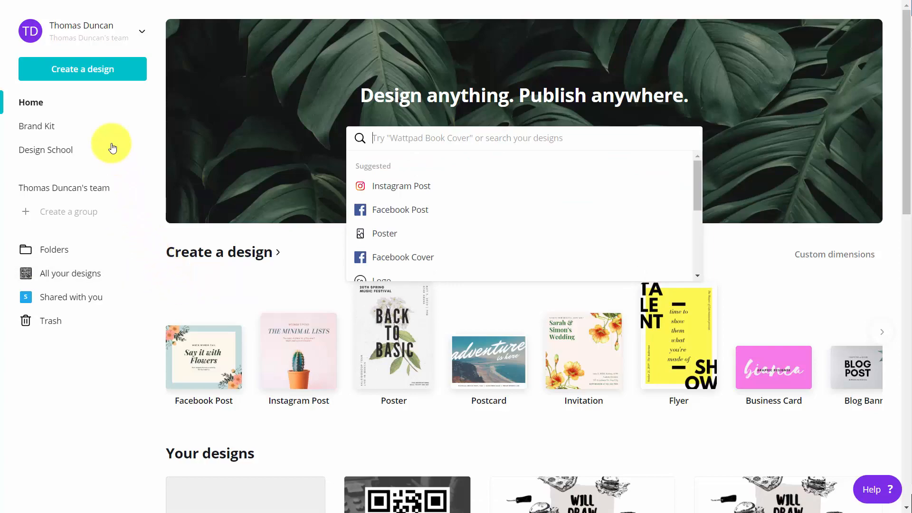
Create a new blank Facebook Post design from the design types overview
{"action": "left_click", "coordinate": [77, 73]}
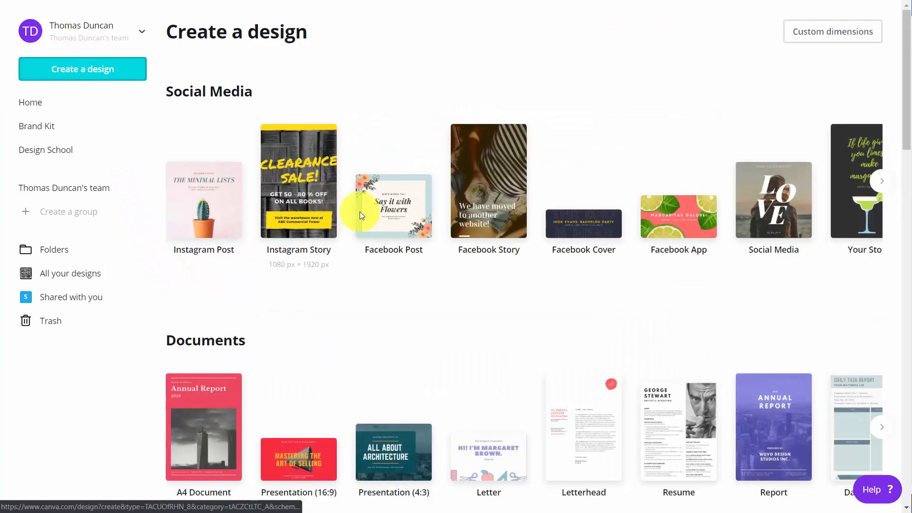
{"action": "left_click", "coordinate": [375, 214]}
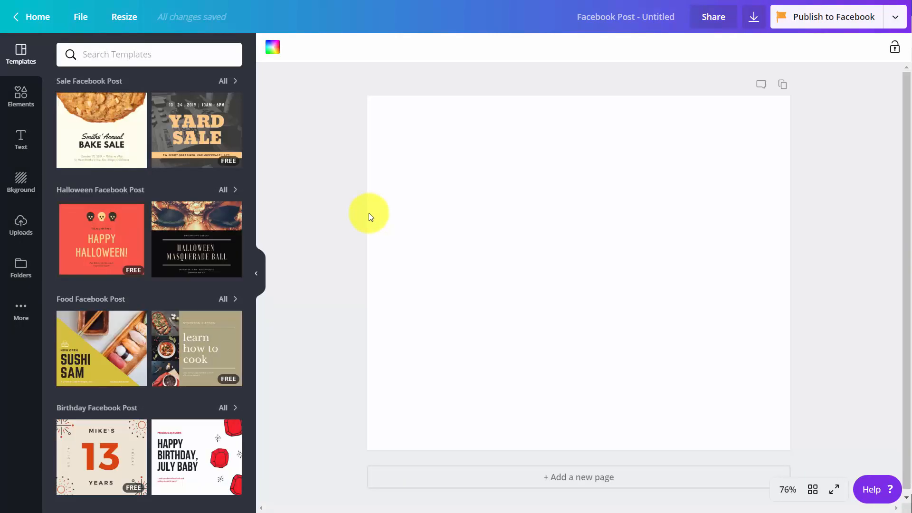
Search the photo elements for laptop with the free filter on, and add the cut-out open black laptop to the page
{"action": "left_click", "coordinate": [14, 99]}
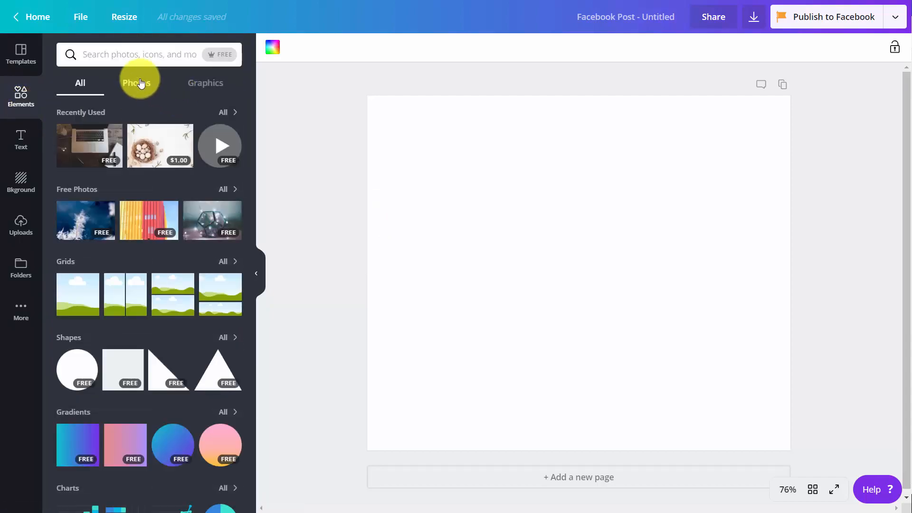
{"action": "left_click", "coordinate": [137, 88]}
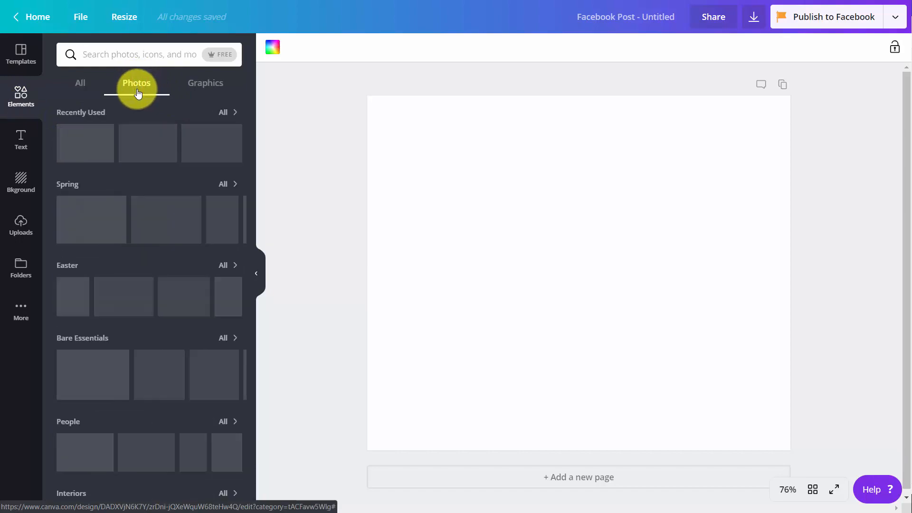
{"action": "left_click", "coordinate": [213, 56]}
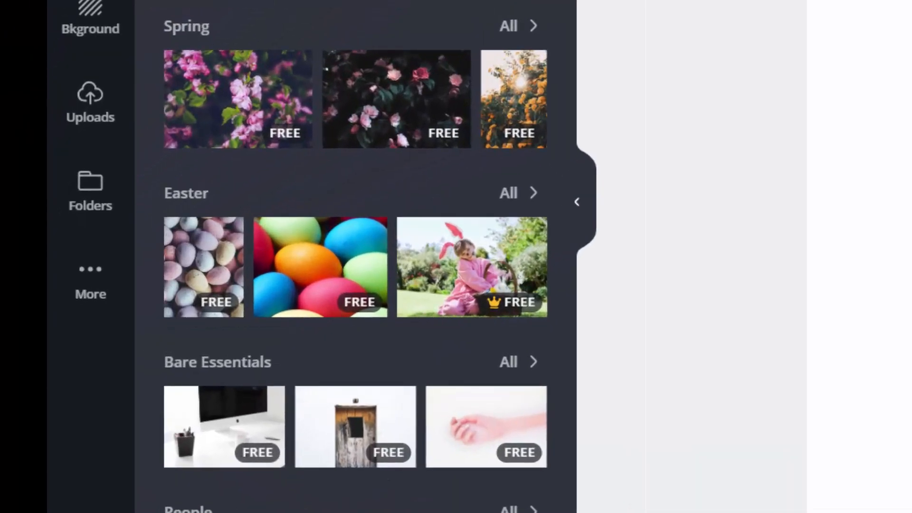
{"action": "mouse_move", "coordinate": [495, 306]}
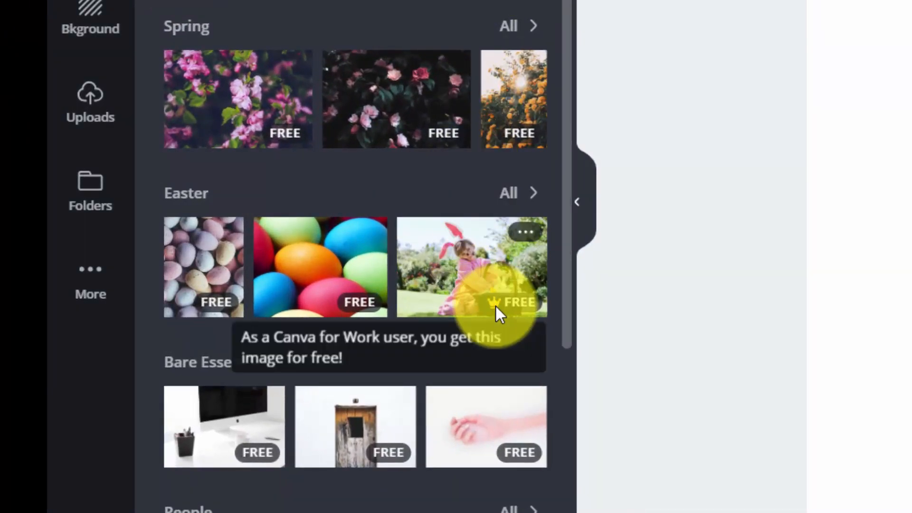
{"action": "scroll", "coordinate": [495, 309], "scroll_direction": "down", "scroll_amount": 10}
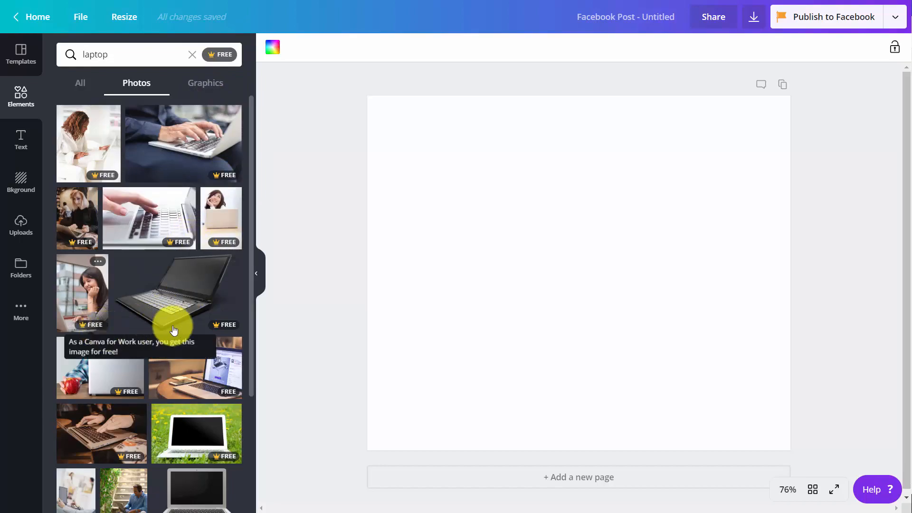
{"action": "left_click", "coordinate": [216, 333]}
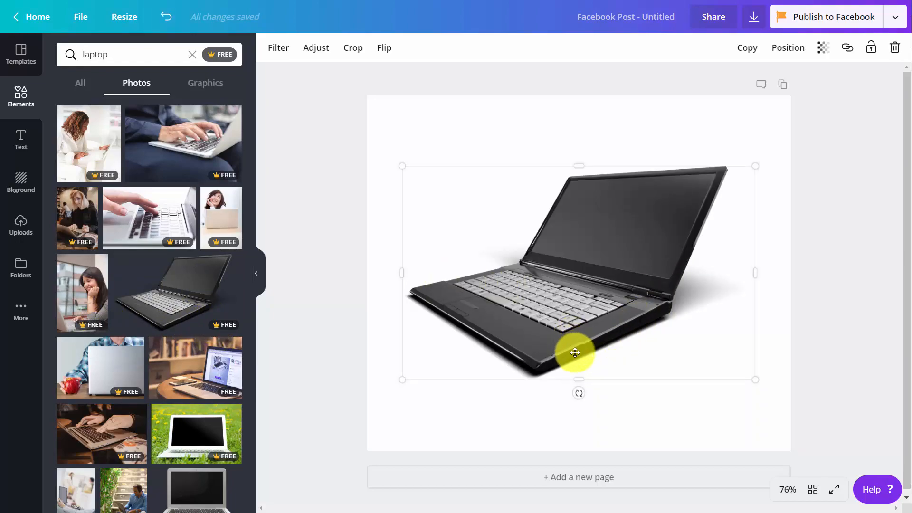
Apply the Festive filter to the laptop image and increase its tint, leaving crop mode without cropping
{"action": "left_click", "coordinate": [281, 49]}
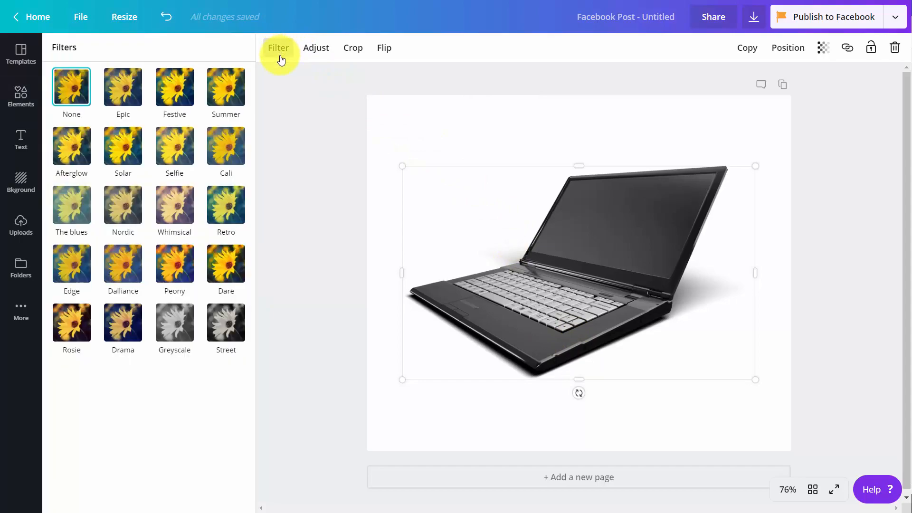
{"action": "left_click", "coordinate": [185, 91]}
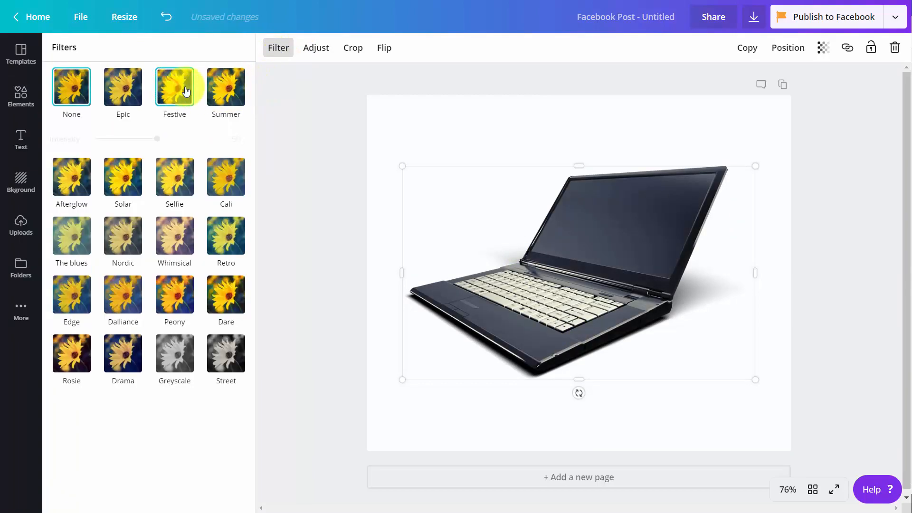
{"action": "left_click", "coordinate": [311, 53]}
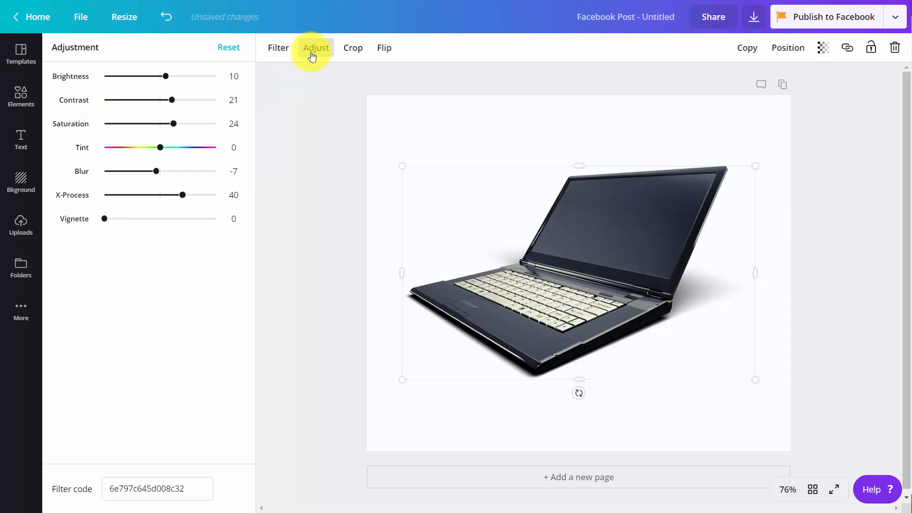
{"action": "left_click_drag", "start_coordinate": [160, 147], "coordinate": [186, 151]}
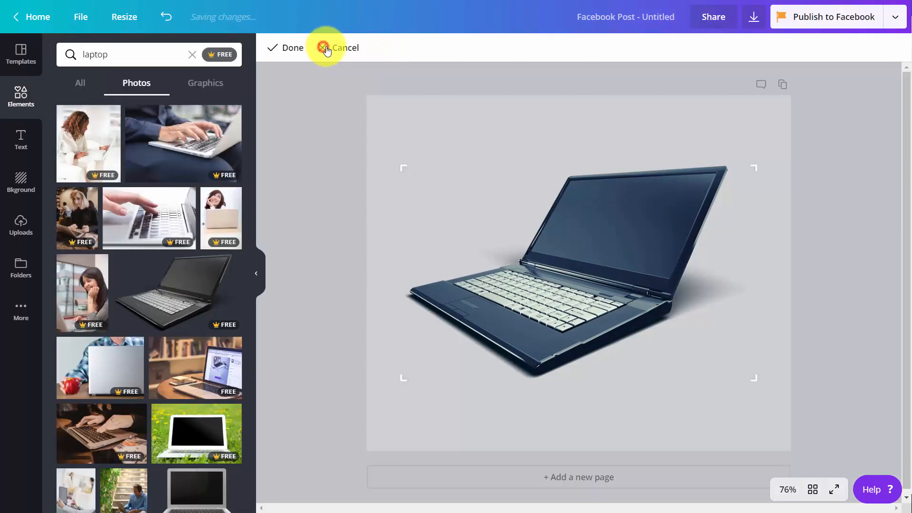
{"action": "left_click", "coordinate": [326, 48]}
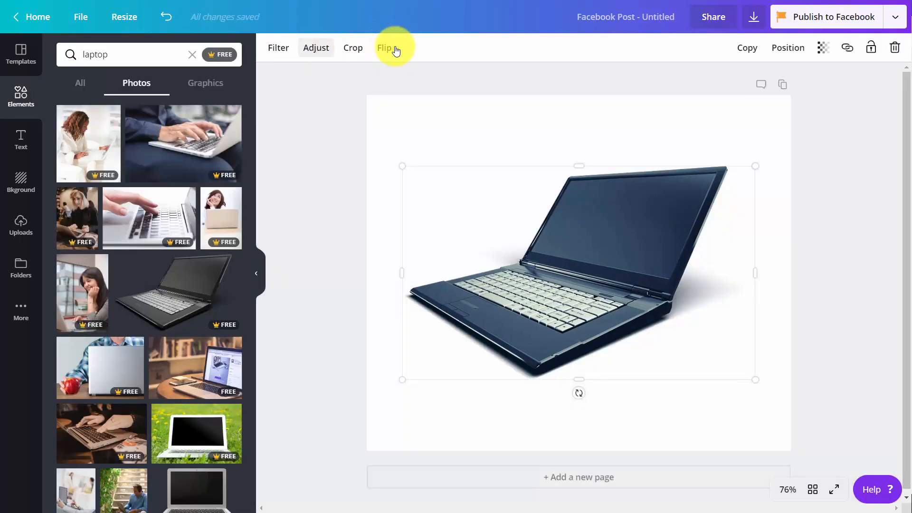
Flip the laptop image horizontally and deselect it
{"action": "left_click", "coordinate": [396, 49]}
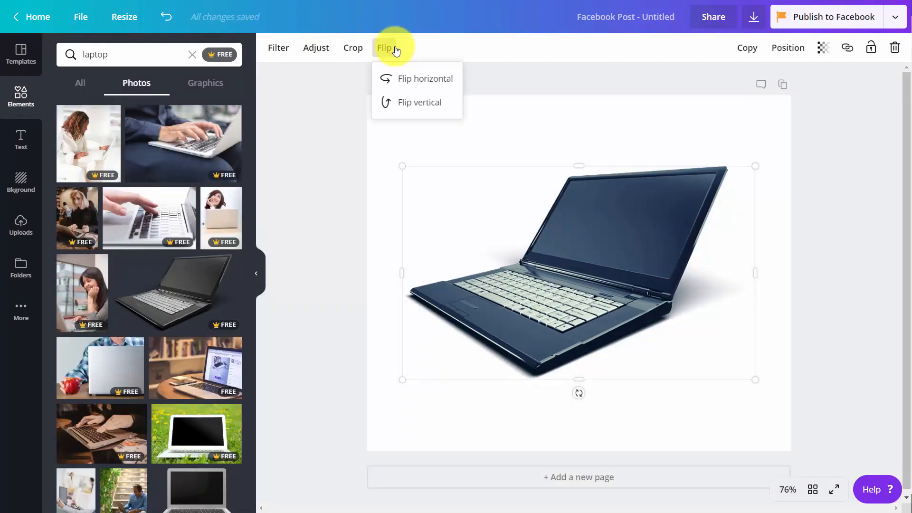
{"action": "left_click", "coordinate": [389, 78]}
{"action": "key", "text": "Escape"}
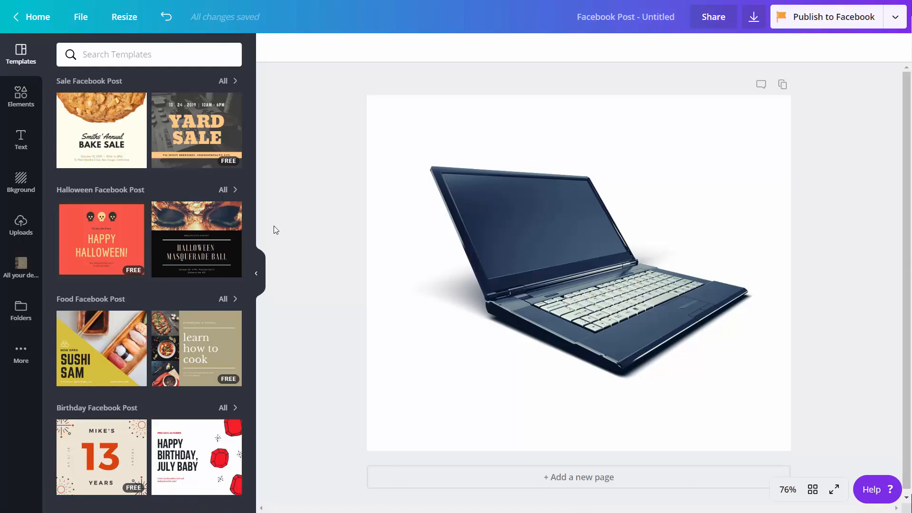
Create a design folder named Laptops and Computers and share it with all team members with Can edit permission
{"action": "left_click", "coordinate": [21, 311]}
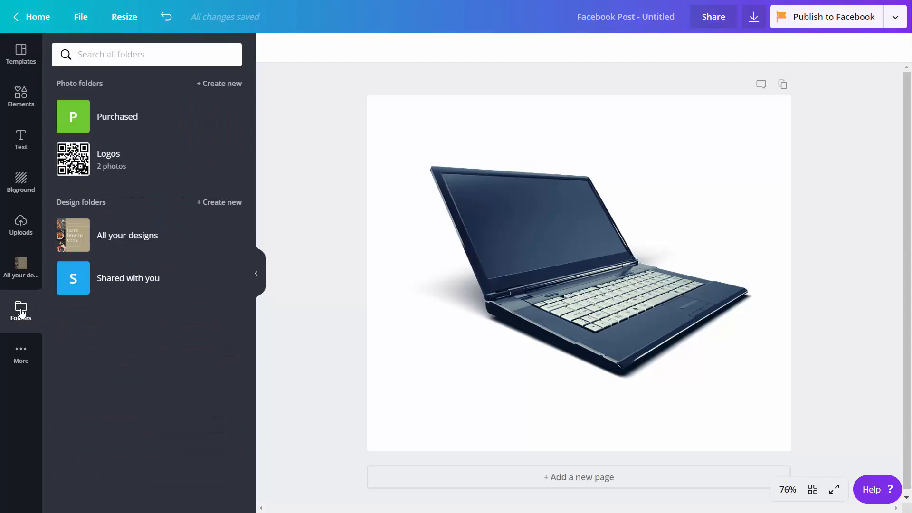
{"action": "left_click", "coordinate": [216, 208]}
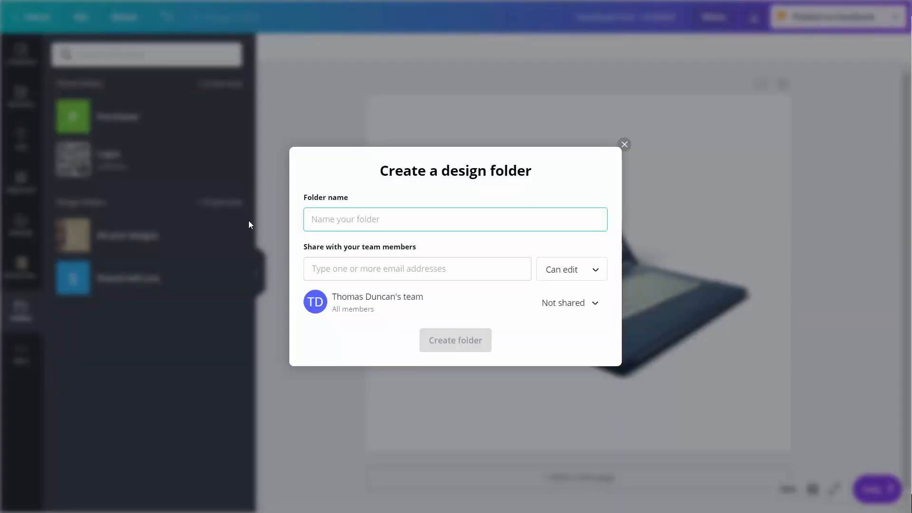
{"action": "type", "text": "Laptops and Computers"}
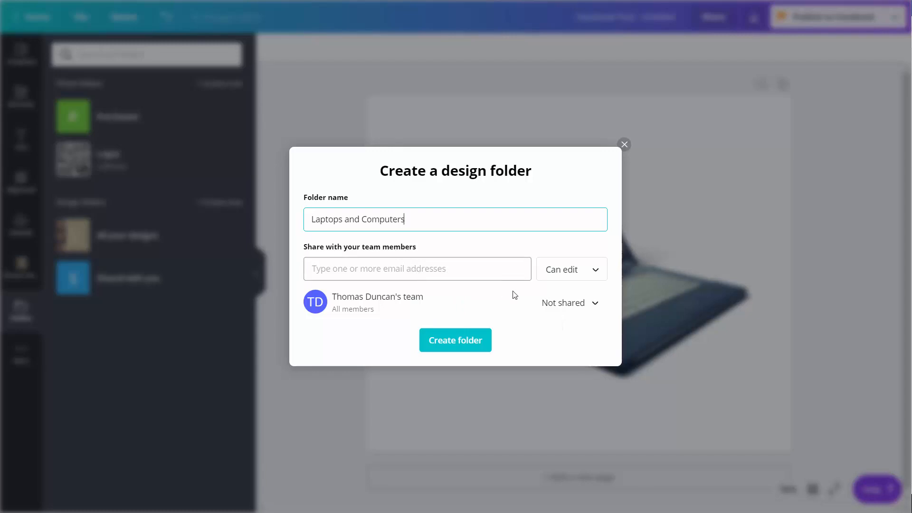
{"action": "left_click", "coordinate": [510, 314]}
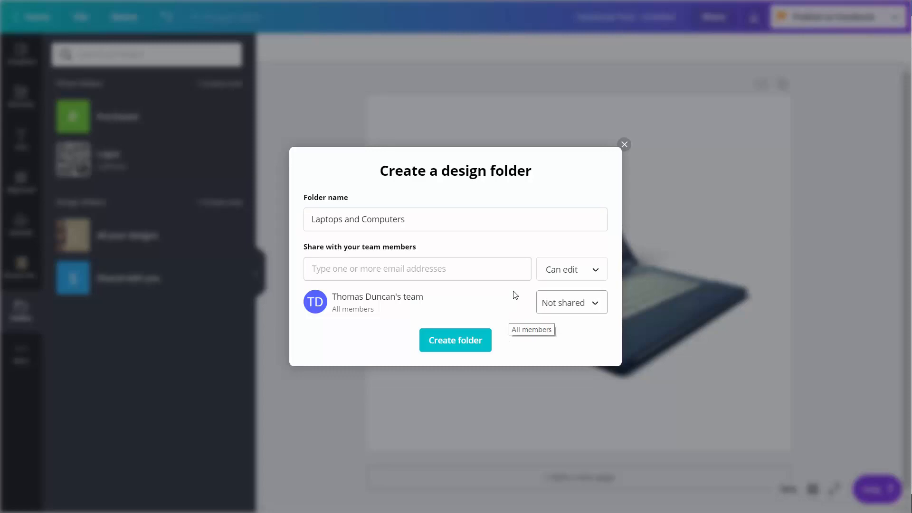
{"action": "left_click", "coordinate": [591, 308]}
{"action": "left_click", "coordinate": [576, 327]}
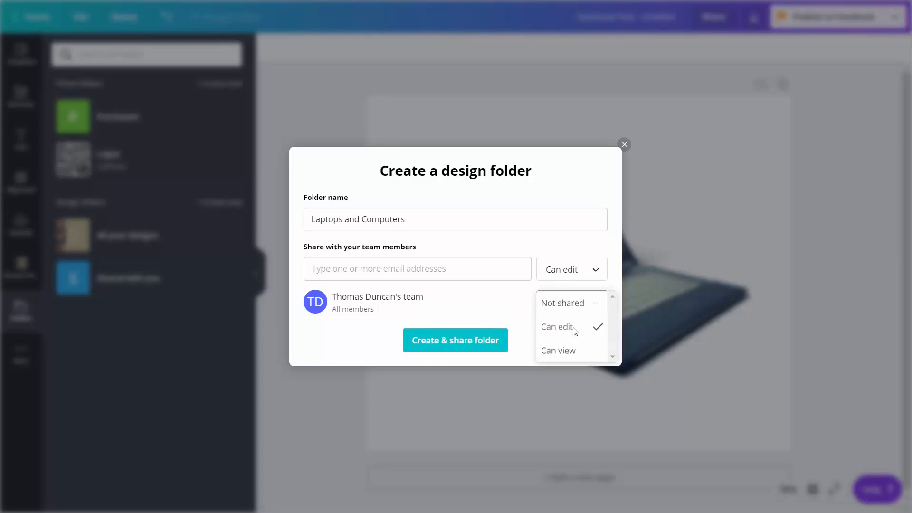
{"action": "left_click", "coordinate": [455, 345]}
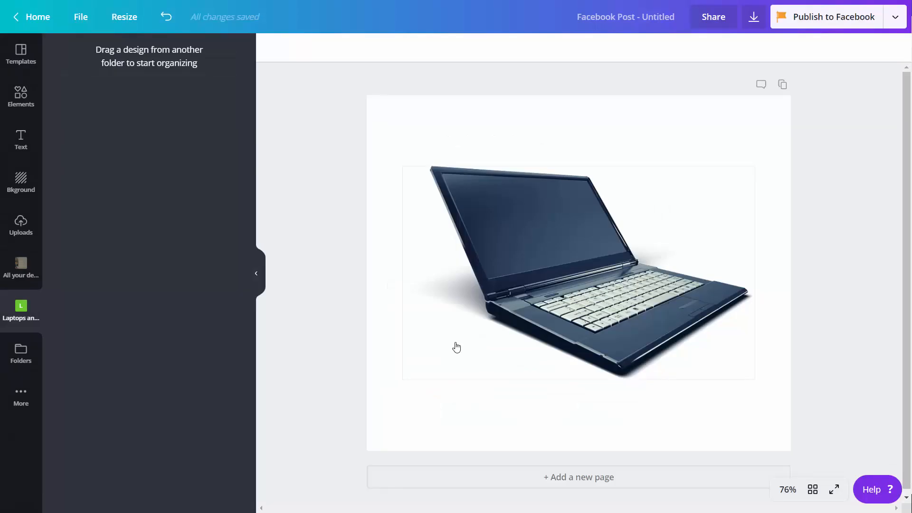
Rename the design Green Computers, add it from all your designs to the Laptops and Computers folder, and open that folder
{"action": "left_click", "coordinate": [666, 18]}
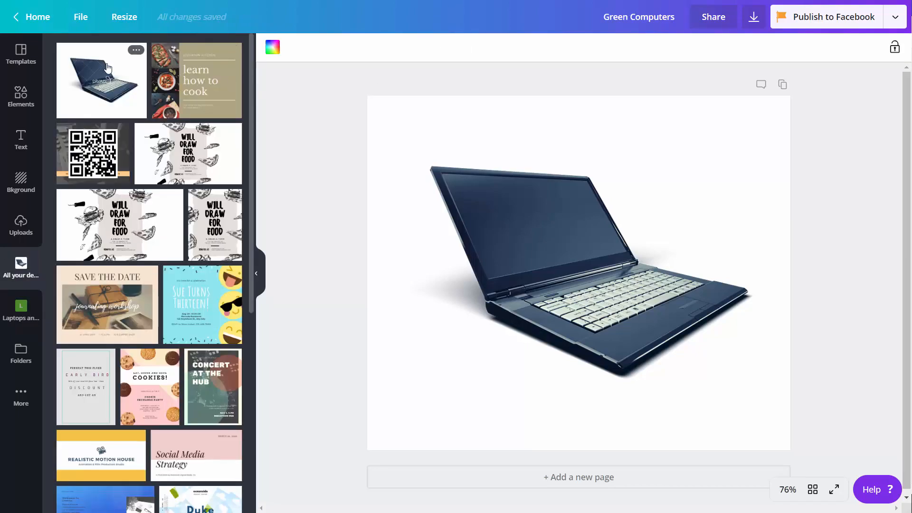
{"action": "left_click_drag", "start_coordinate": [106, 102], "coordinate": [13, 306]}
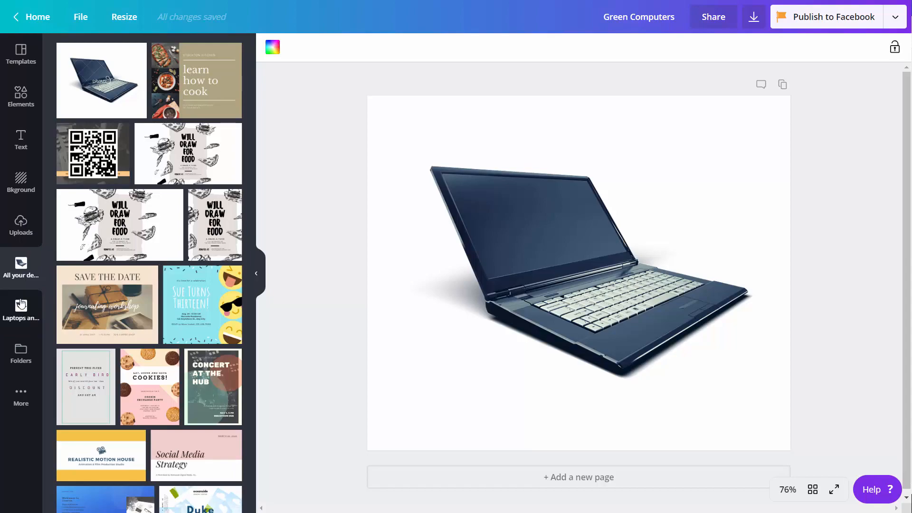
{"action": "left_click", "coordinate": [21, 303]}
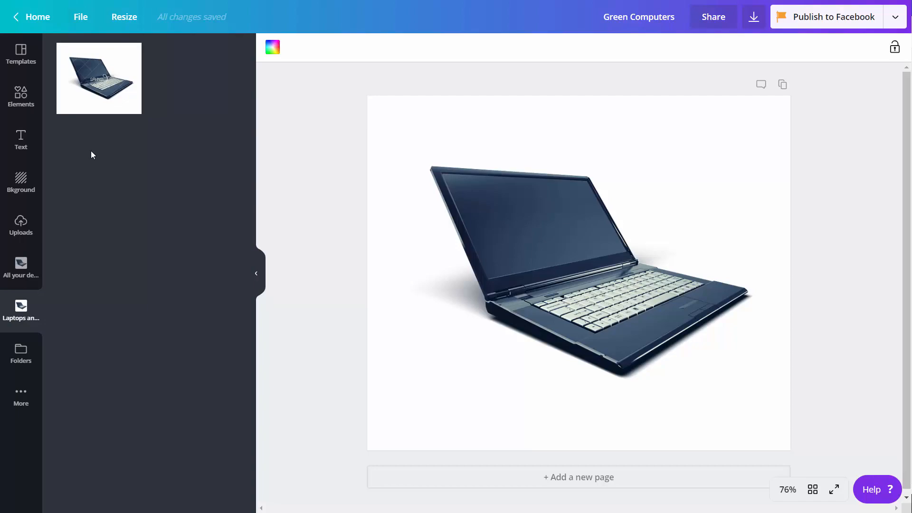
Switch to Gmail and open the shared Laptops and Computers folder from the notification email, including its folders overview
{"action": "key", "text": "alt+Tab"}
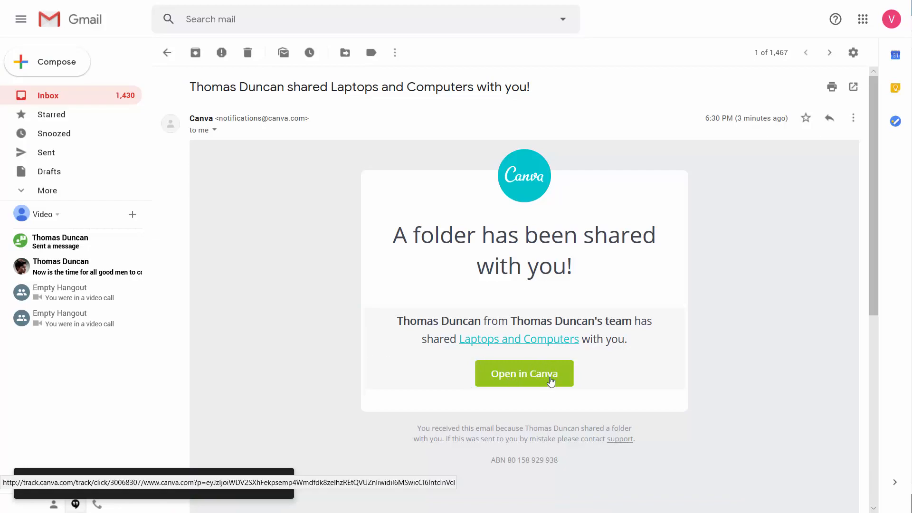
{"action": "left_click", "coordinate": [521, 377]}
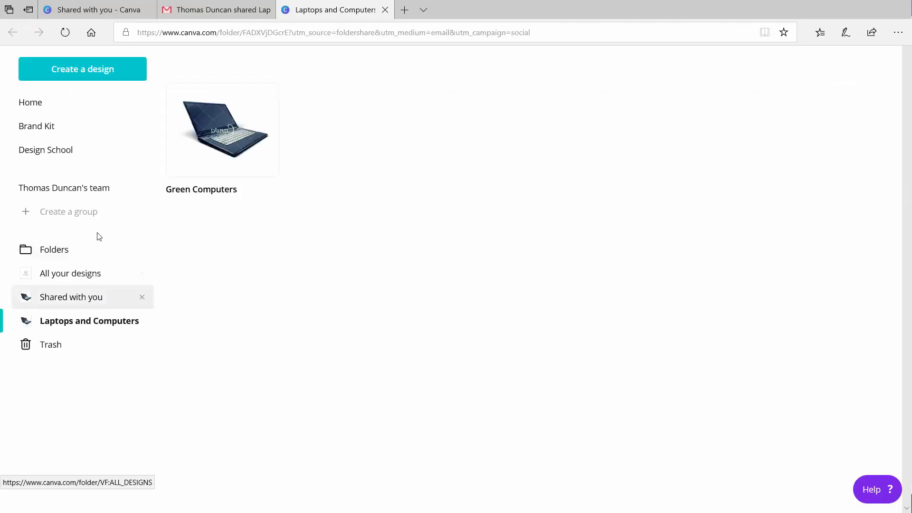
{"action": "left_click", "coordinate": [49, 252]}
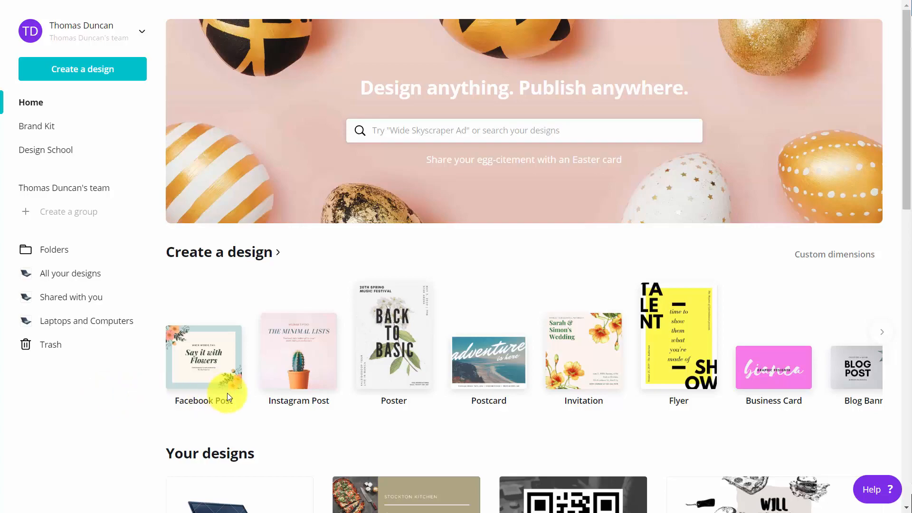
Create a new Instagram Post design and apply the Cyber Monday Super Sale template
{"action": "left_click", "coordinate": [284, 361]}
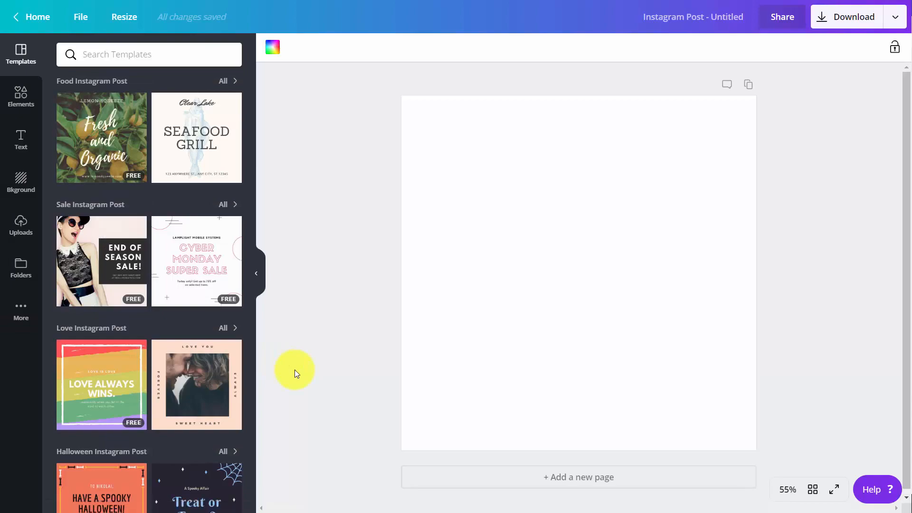
{"action": "left_click", "coordinate": [213, 281]}
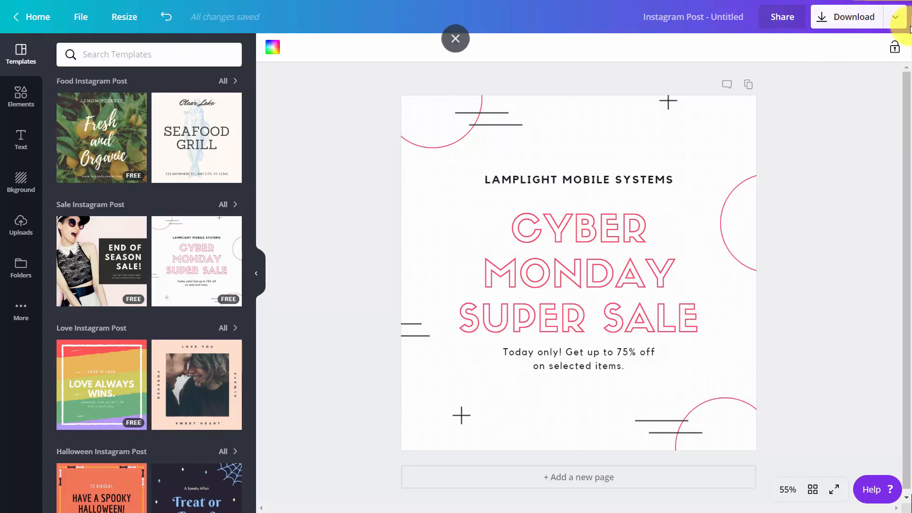
Download the Instagram post as a PNG with a transparent background and open the downloaded file
{"action": "left_click", "coordinate": [895, 16]}
{"action": "left_click", "coordinate": [794, 81]}
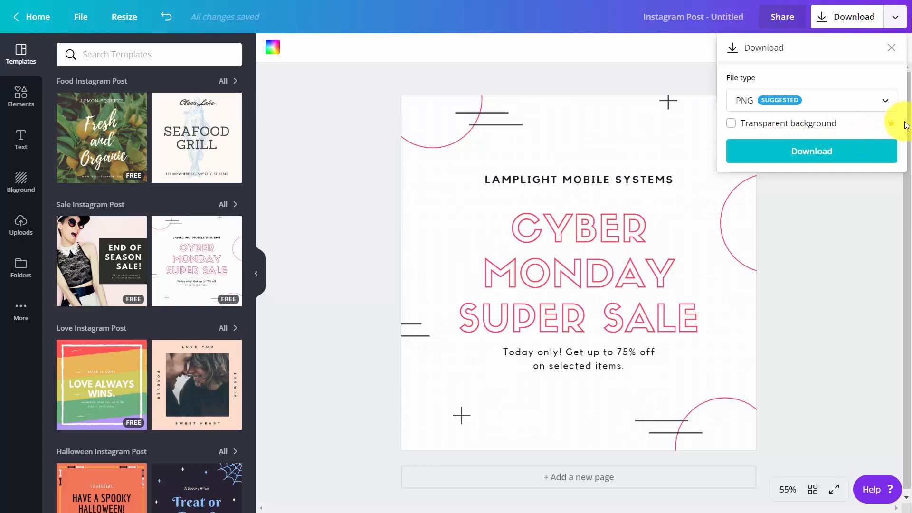
{"action": "left_click", "coordinate": [732, 125]}
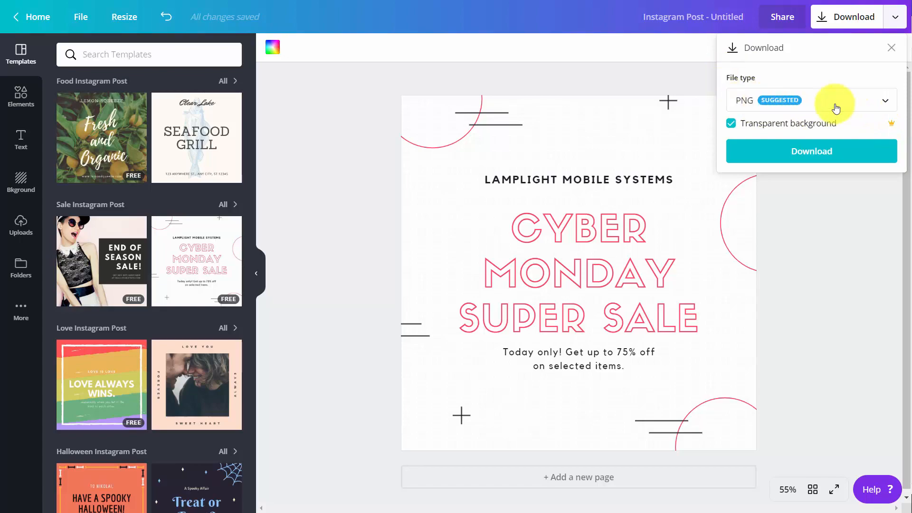
{"action": "left_click", "coordinate": [814, 151]}
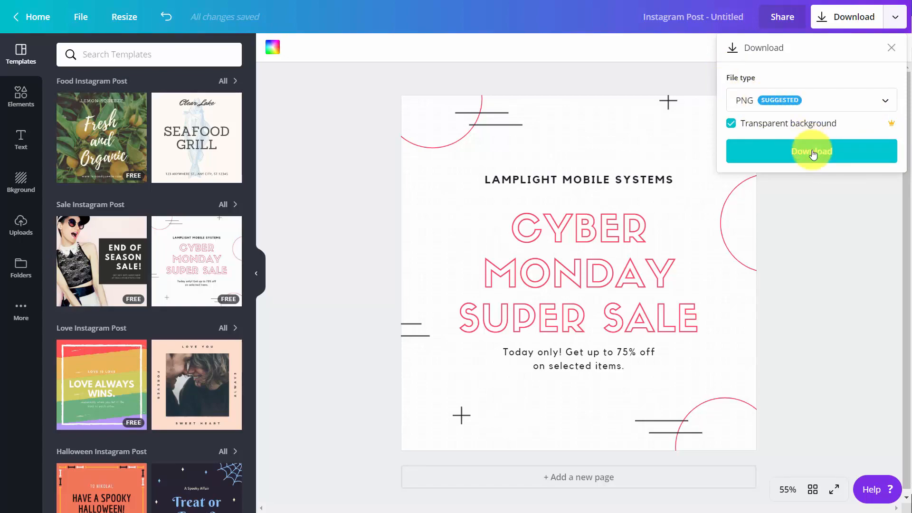
{"action": "left_click", "coordinate": [813, 153]}
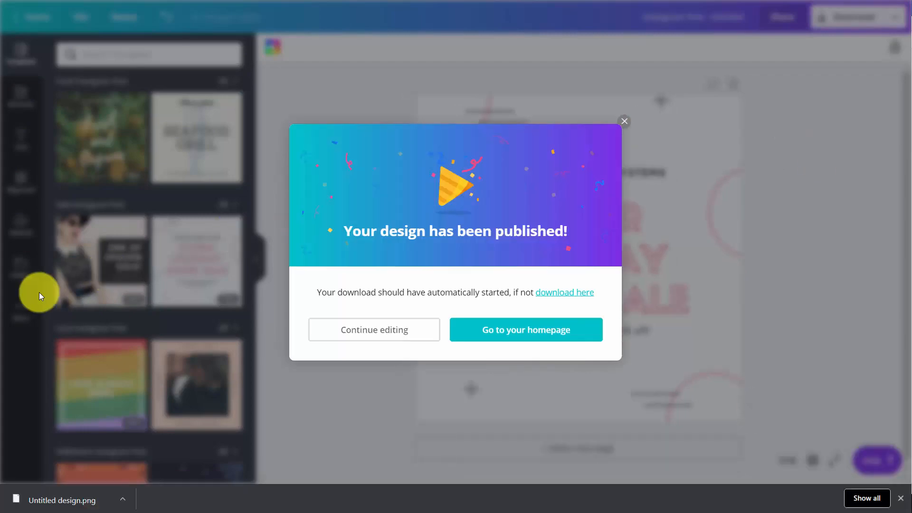
{"action": "left_click", "coordinate": [55, 502]}
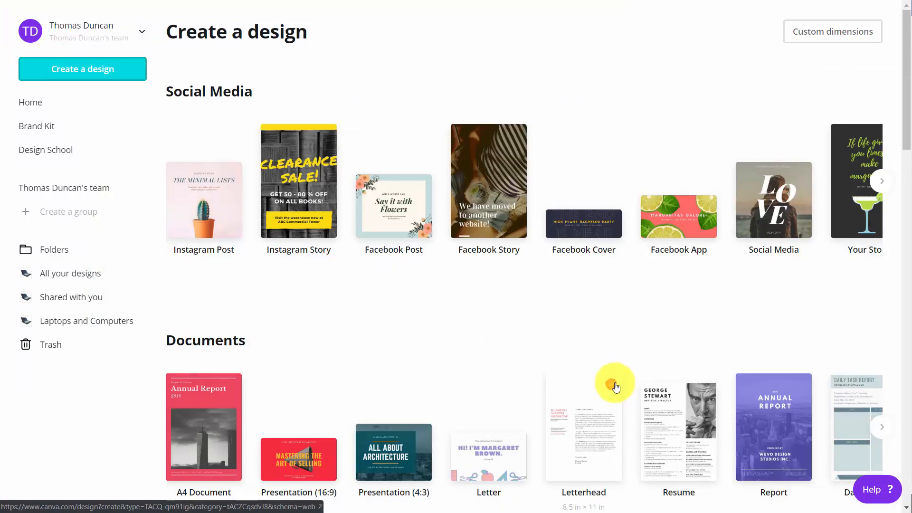
{"action": "key", "text": "F11"}
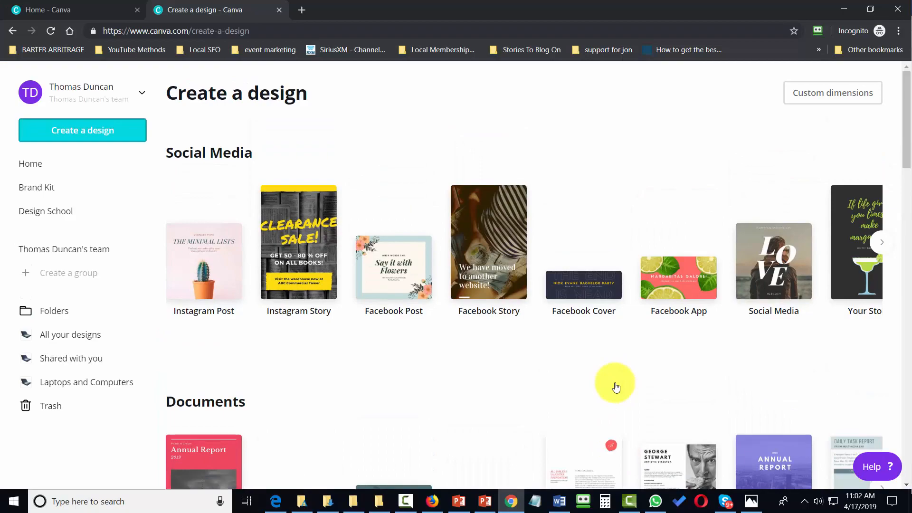
{"action": "key", "text": "F11"}
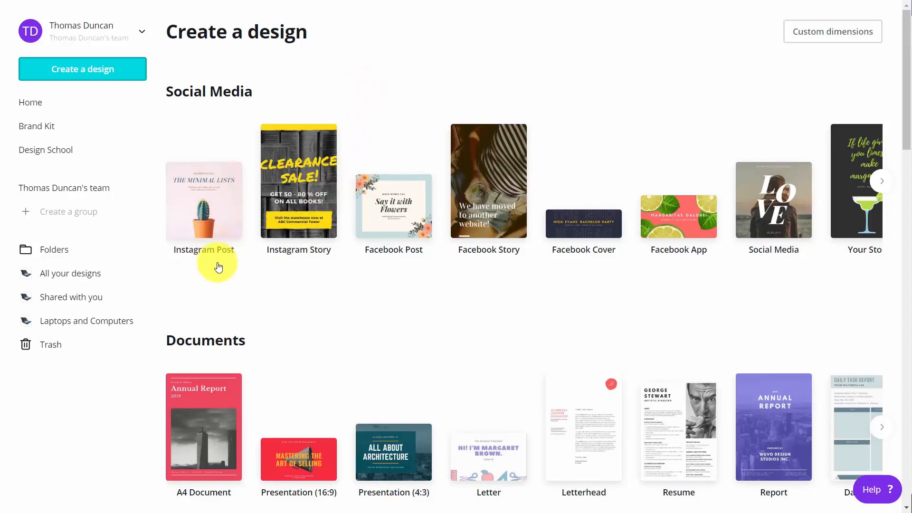
Create a new Presentation (16:9) design and apply the Valiax Networking Co. pitch deck template
{"action": "left_click", "coordinate": [295, 460]}
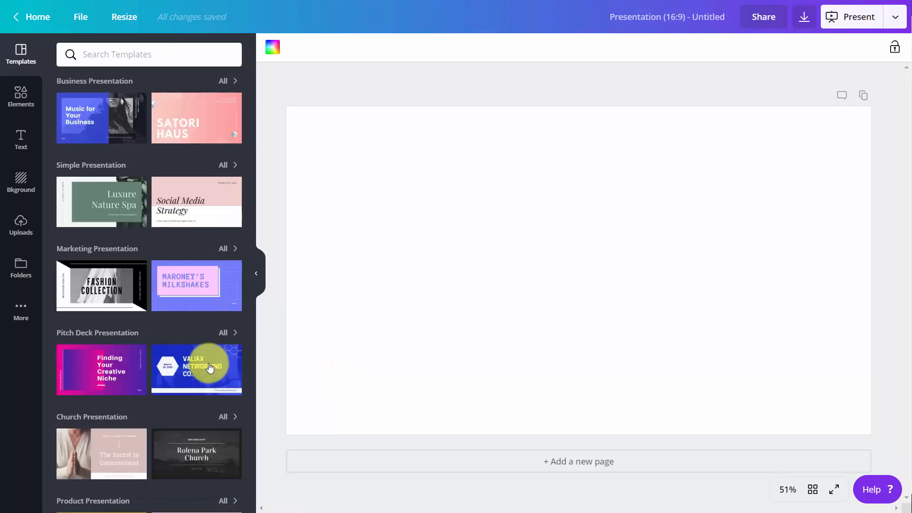
{"action": "left_click", "coordinate": [210, 367]}
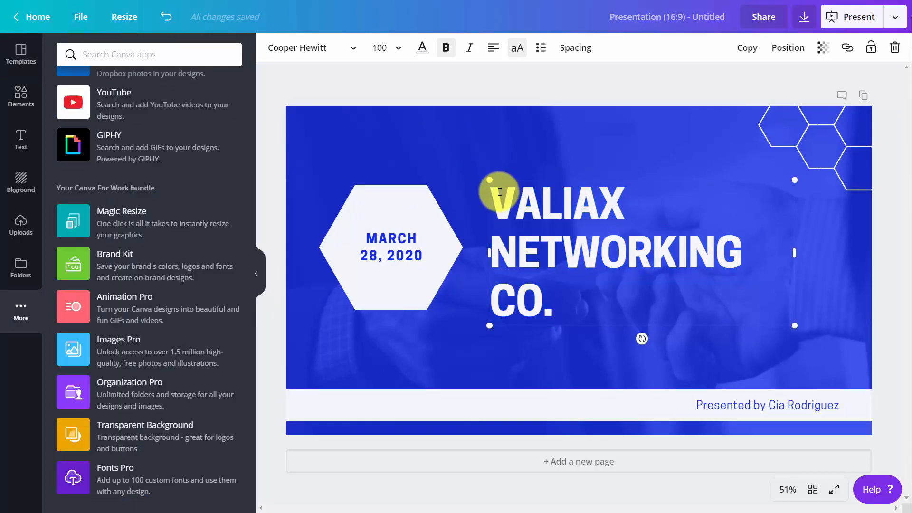
Change the font of the Valiax Networking Co. heading to the uploaded font Bauhaus 93
{"action": "left_click_drag", "start_coordinate": [490, 193], "coordinate": [552, 285]}
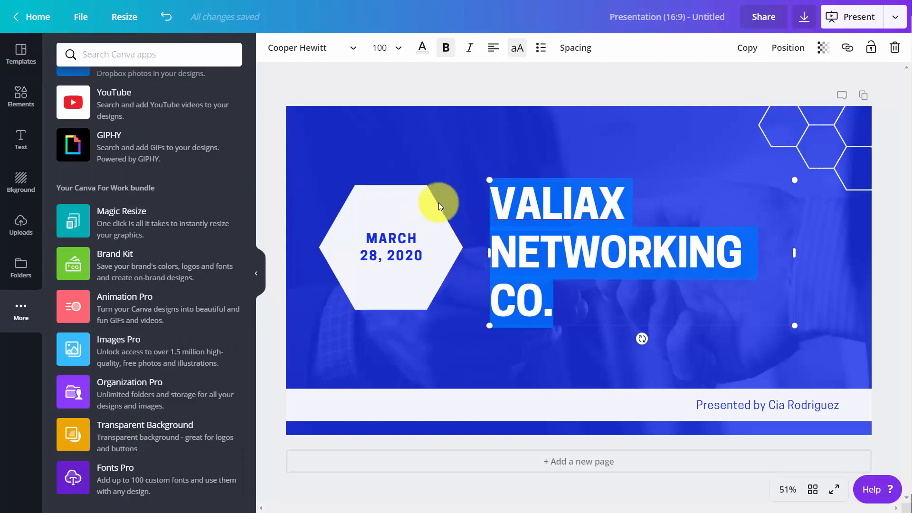
{"action": "left_click", "coordinate": [355, 49]}
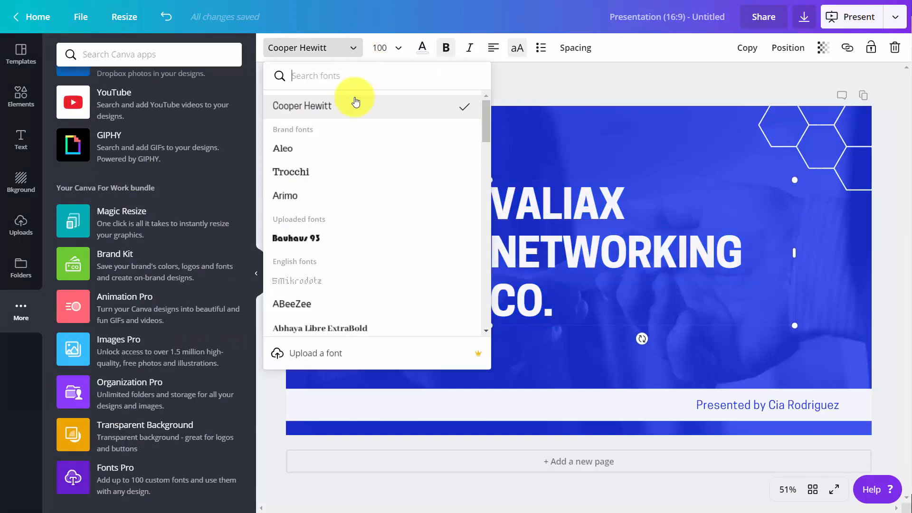
{"action": "left_click", "coordinate": [314, 239]}
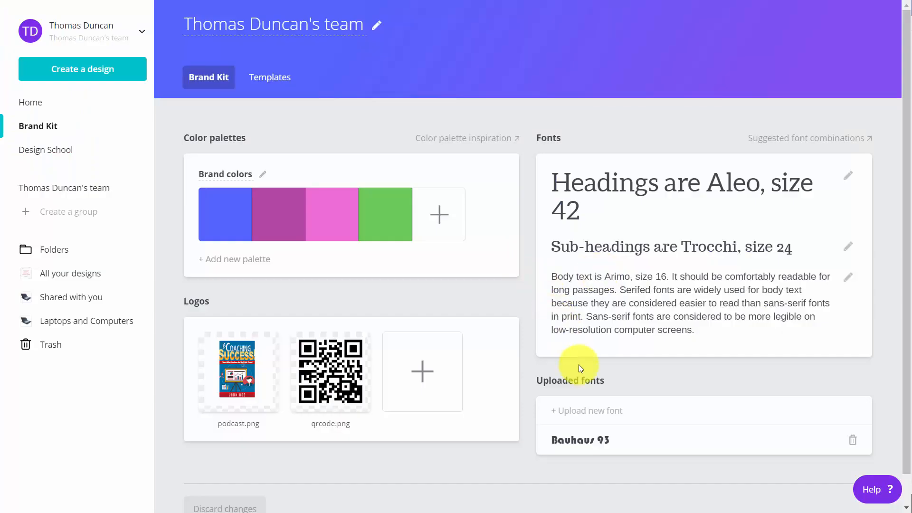
Upload the AdobeDevanagari-Regular and AdobeDevanagari-Bold fonts to the Brand Kit, confirming the right to use them
{"action": "left_click", "coordinate": [568, 413]}
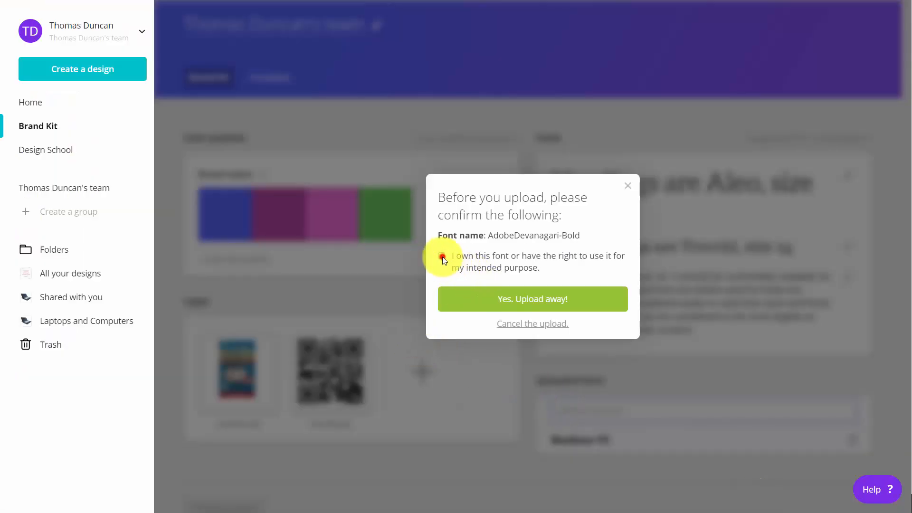
{"action": "left_click", "coordinate": [520, 302]}
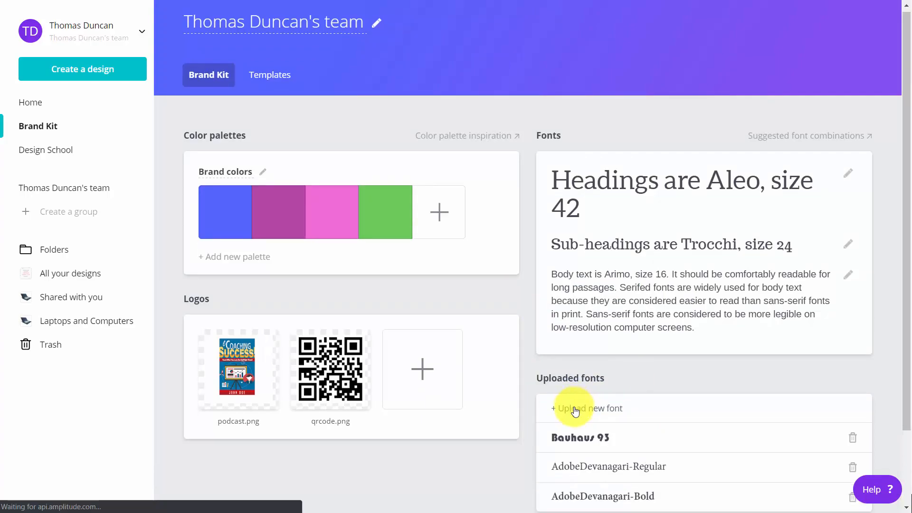
{"action": "scroll", "coordinate": [576, 408], "scroll_direction": "down", "scroll_amount": 1}
{"action": "scroll", "coordinate": [573, 409], "scroll_direction": "up", "scroll_amount": 1}
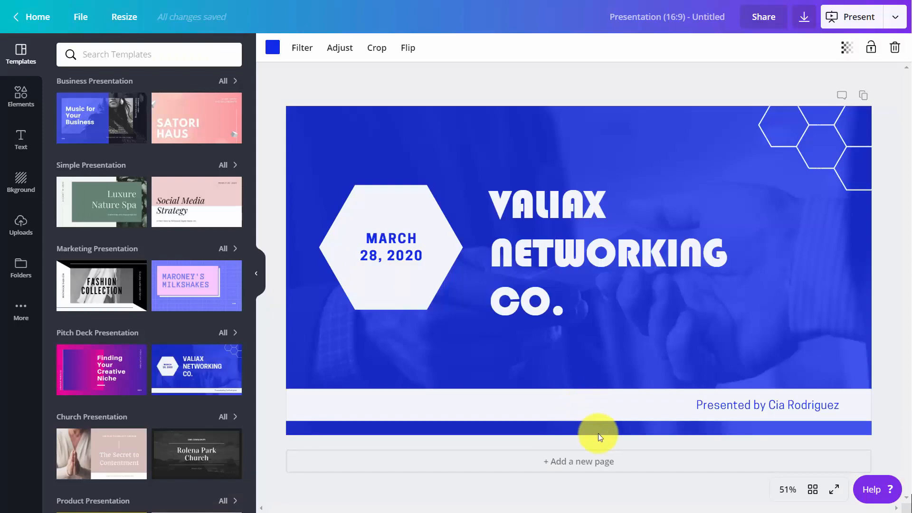
Change the font of the March 28, 2020 text in the hexagon to the brand font Trocchi
{"action": "left_click", "coordinate": [695, 404]}
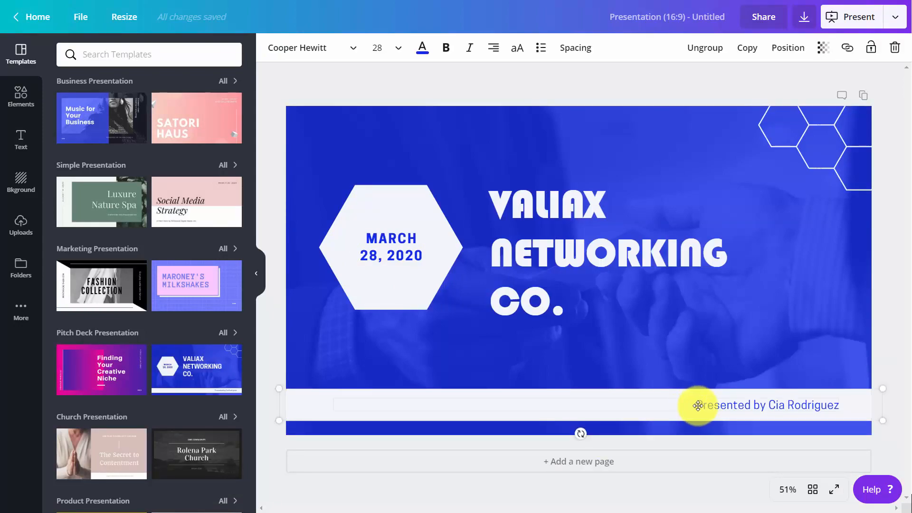
{"action": "double_click", "coordinate": [402, 259]}
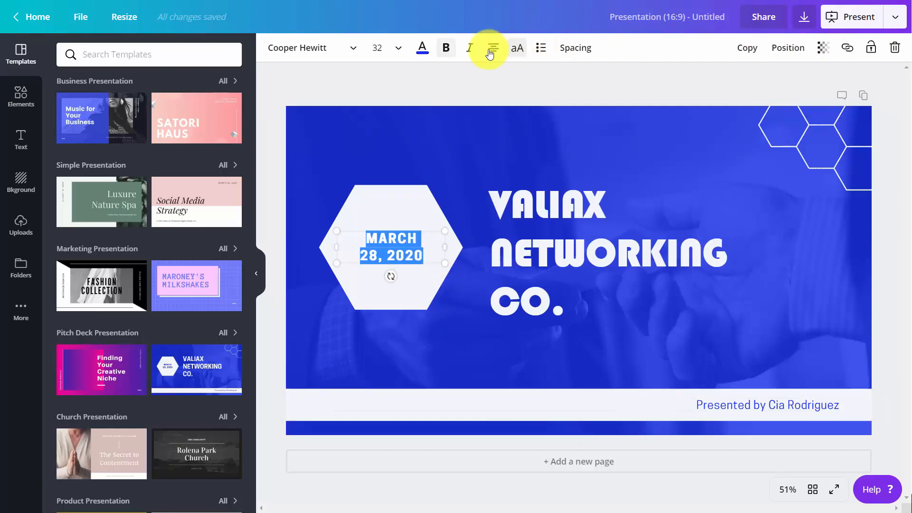
{"action": "left_click", "coordinate": [357, 48]}
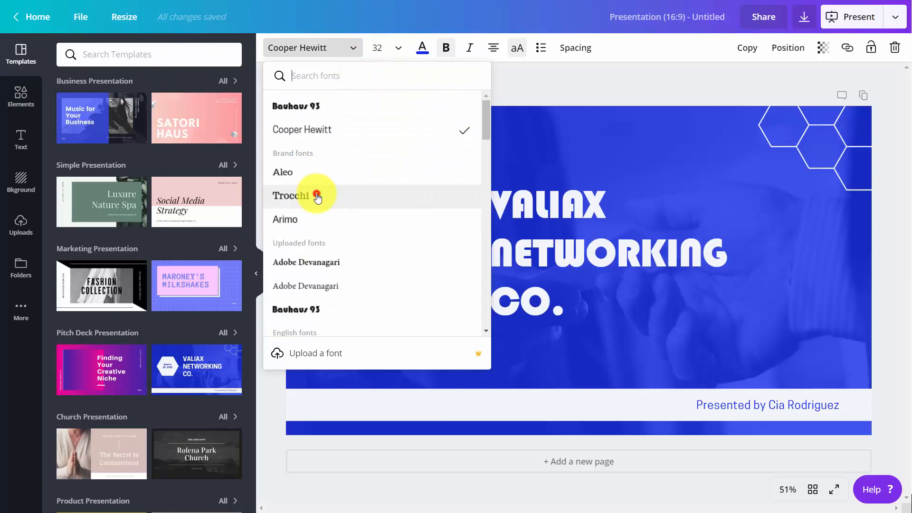
{"action": "left_click", "coordinate": [317, 196]}
{"action": "key", "text": "Escape"}
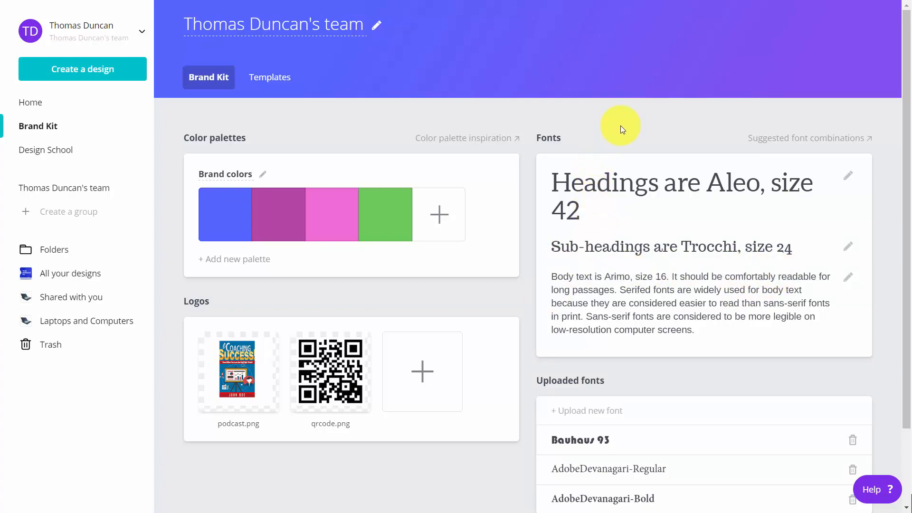
Remove the uploaded fonts Bauhaus 93 and AdobeDevanagari-Regular from the Brand Kit, confirming each removal
{"action": "scroll", "coordinate": [620, 125], "scroll_direction": "down", "scroll_amount": 2}
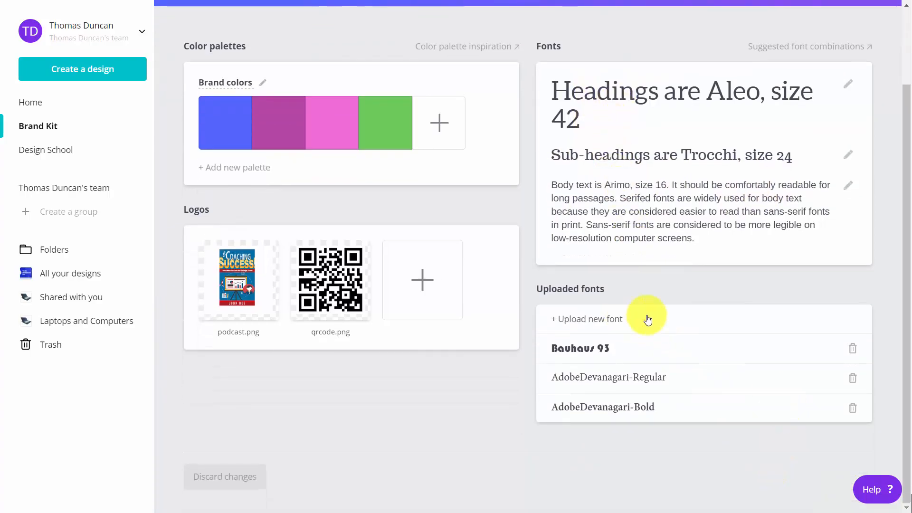
{"action": "left_click", "coordinate": [853, 348]}
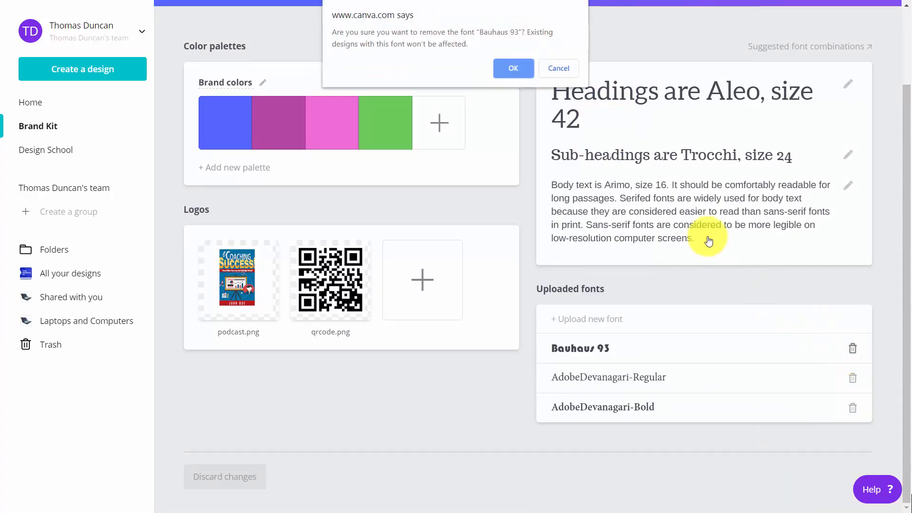
{"action": "left_click", "coordinate": [520, 69]}
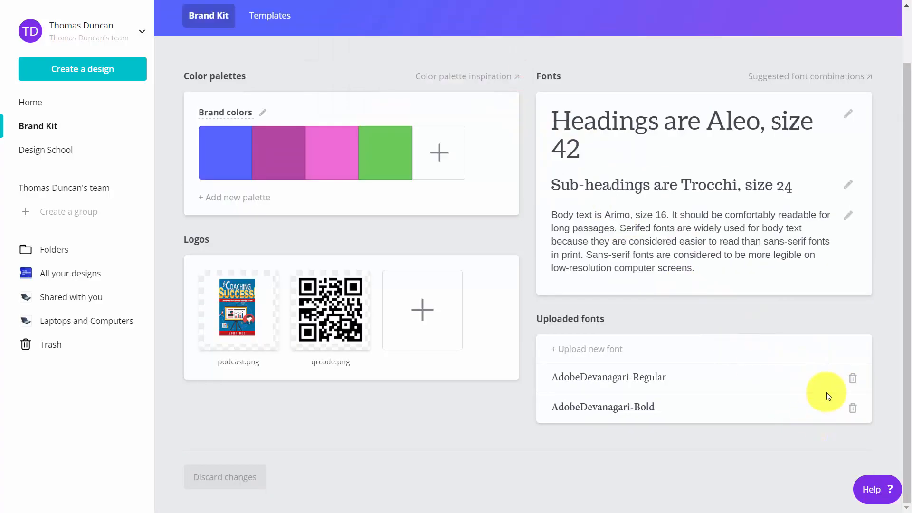
{"action": "left_click", "coordinate": [853, 378]}
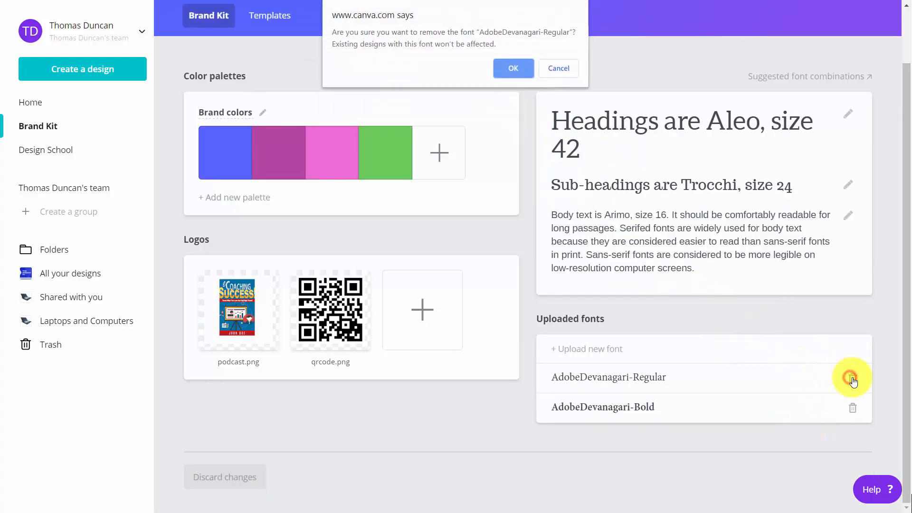
{"action": "left_click", "coordinate": [522, 70]}
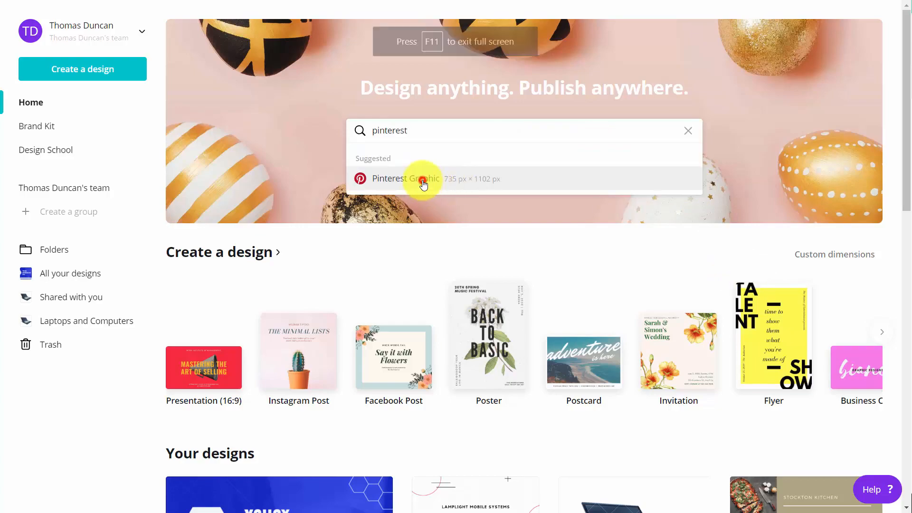
Create a Pinterest Graphic design with the Creative Design Studio template from a "video" template search, and open its download options
{"action": "left_click", "coordinate": [423, 180]}
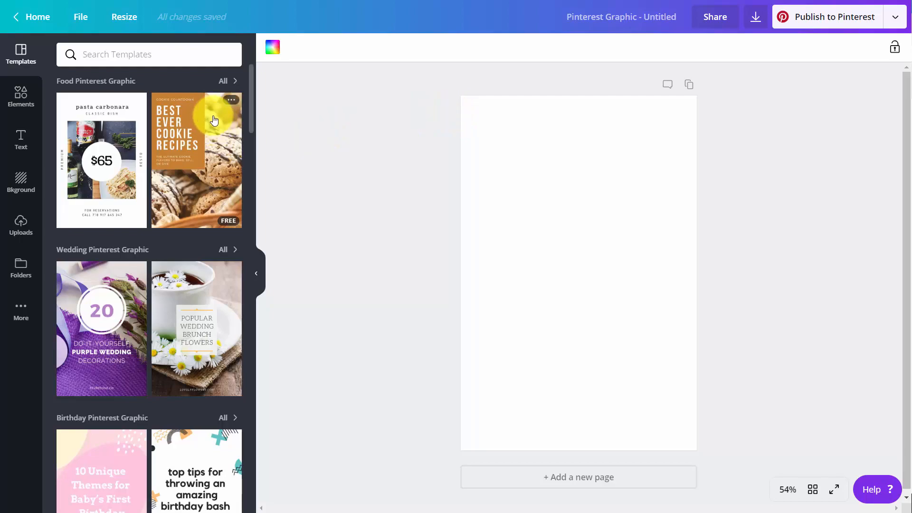
{"action": "left_click", "coordinate": [146, 58]}
{"action": "type", "text": "video"}
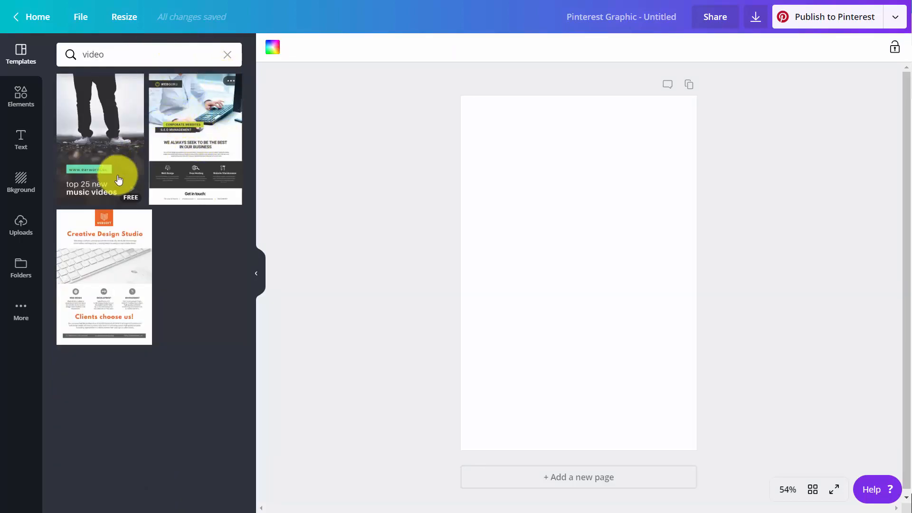
{"action": "left_click", "coordinate": [83, 243]}
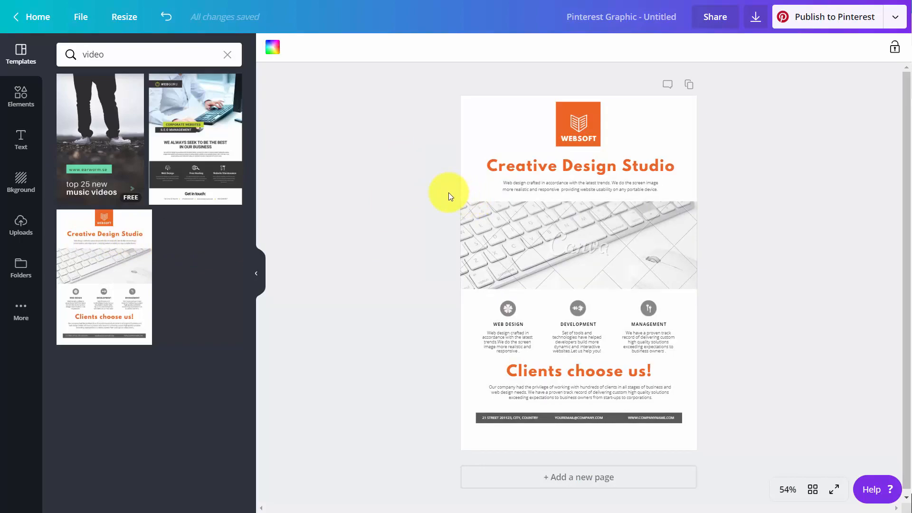
{"action": "left_click", "coordinate": [754, 21]}
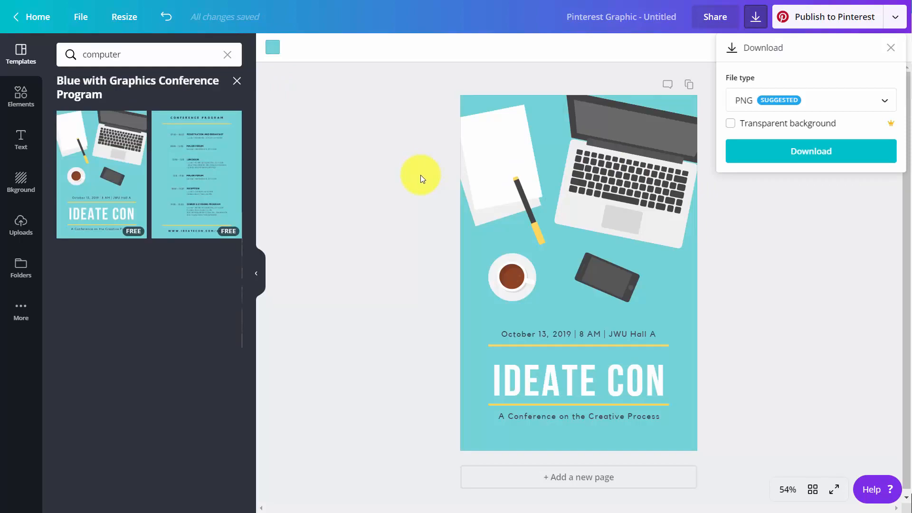
Delete the smartphone graphic from the IDEATE CON design and move the coffee cup to the horizontal centre above the date line
{"action": "left_click", "coordinate": [21, 95]}
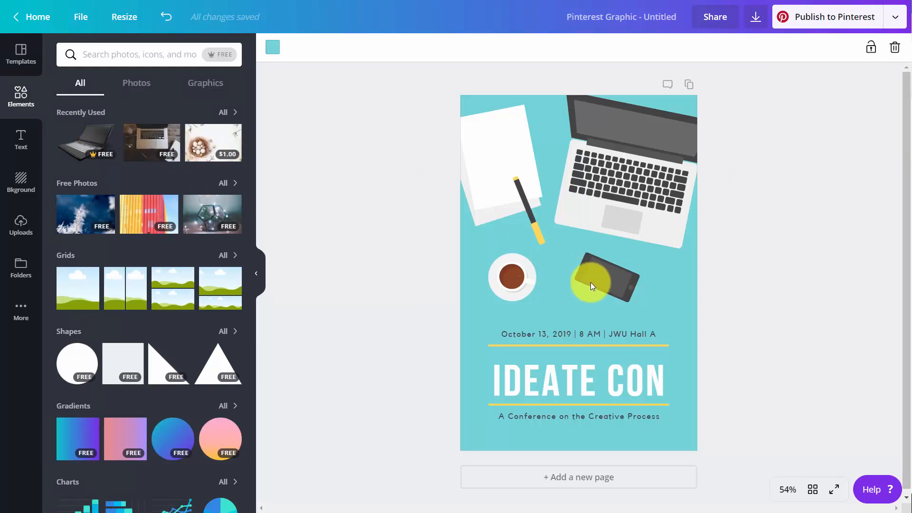
{"action": "left_click", "coordinate": [606, 285]}
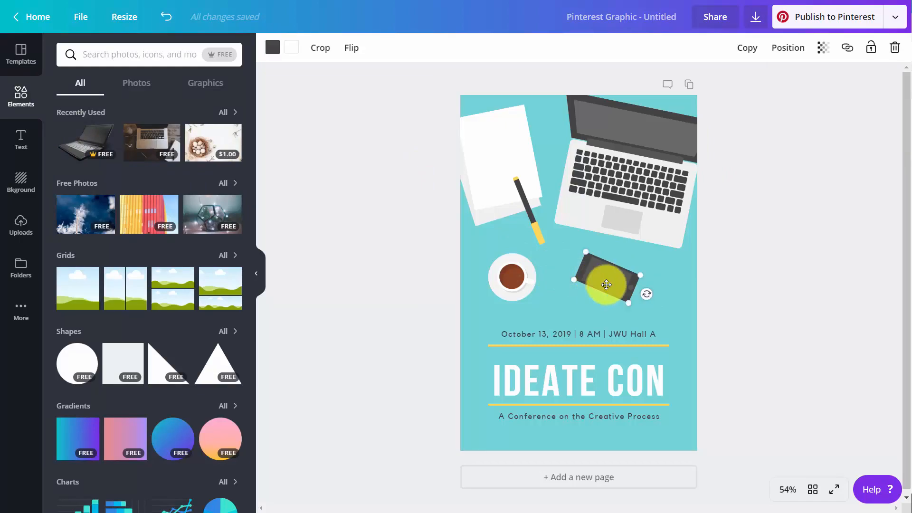
{"action": "key", "text": "Delete"}
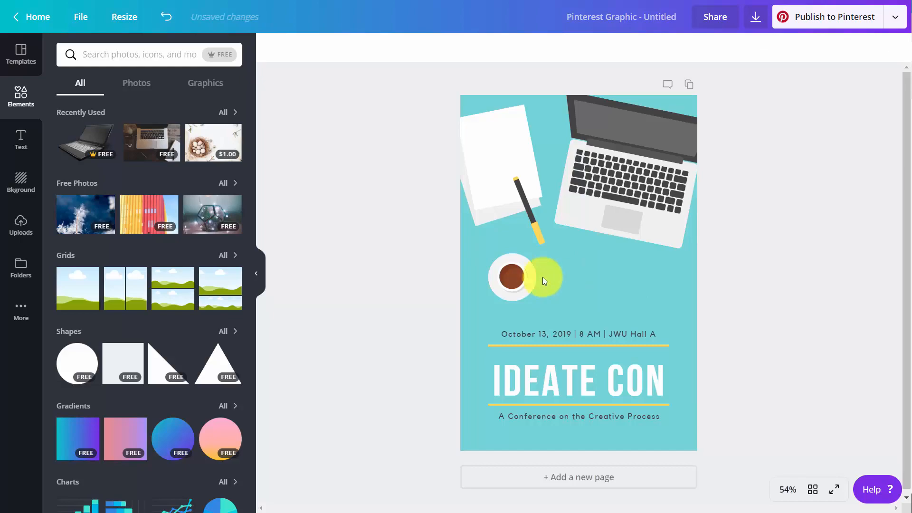
{"action": "left_click_drag", "start_coordinate": [522, 273], "coordinate": [590, 274]}
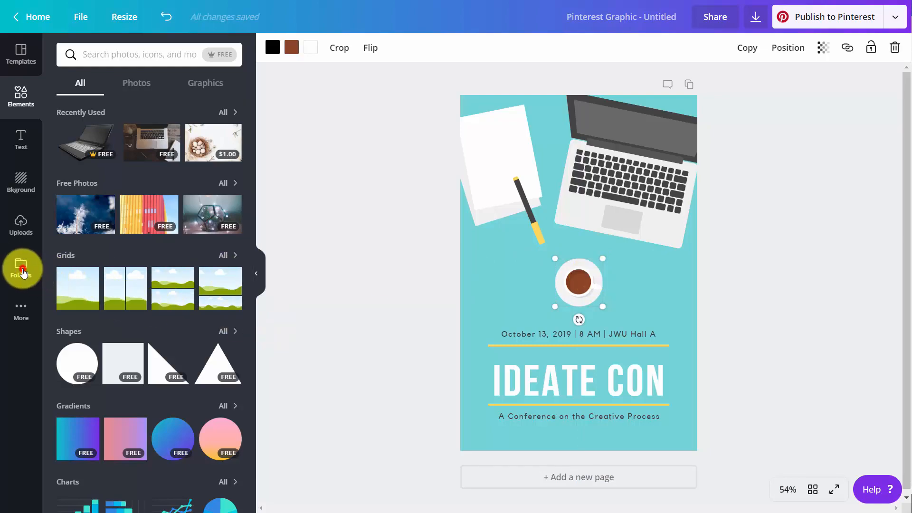
Add the QR code from the Logos folder as a small image below the conference tagline, and delete the oversized duplicate
{"action": "left_click", "coordinate": [37, 275]}
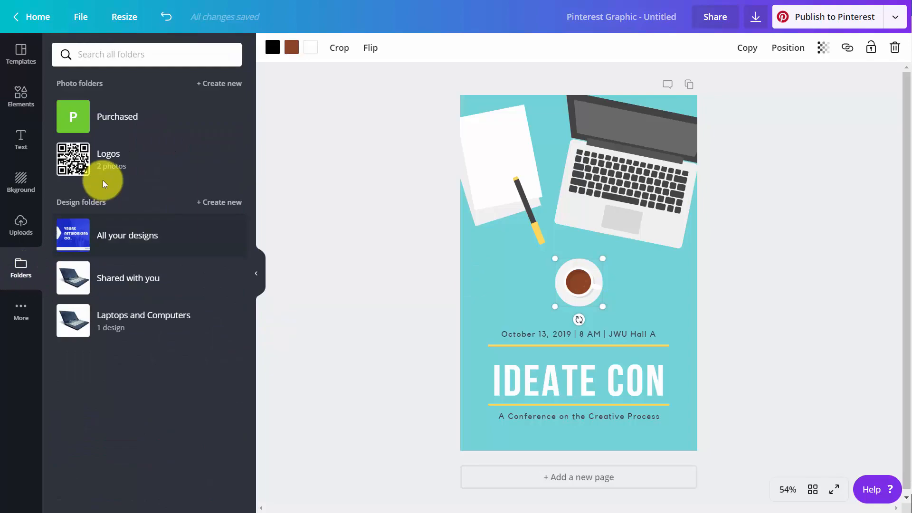
{"action": "left_click", "coordinate": [74, 159]}
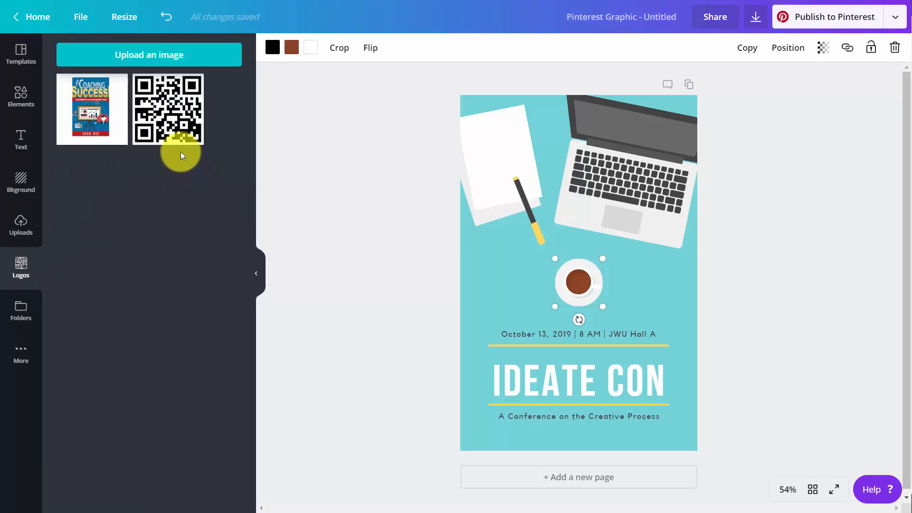
{"action": "left_click", "coordinate": [171, 124]}
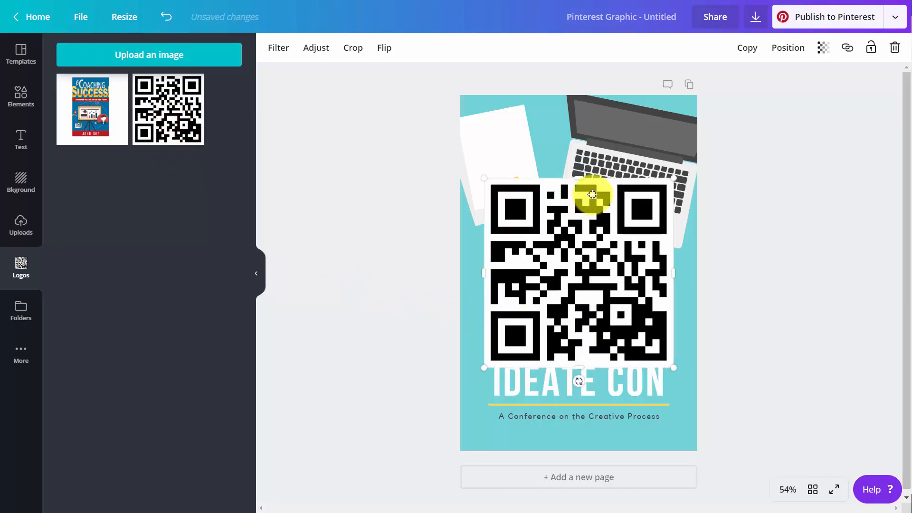
{"action": "left_click_drag", "start_coordinate": [671, 179], "coordinate": [575, 398]}
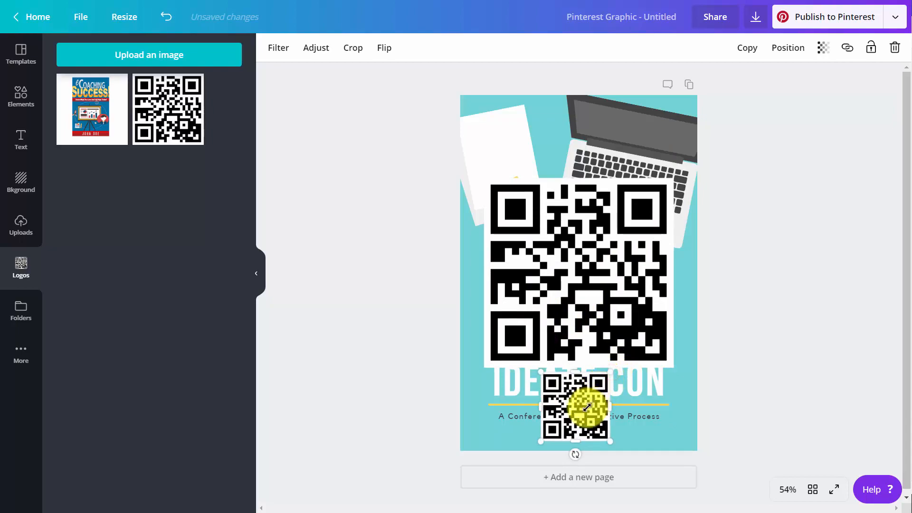
{"action": "left_click_drag", "start_coordinate": [587, 407], "coordinate": [568, 438]}
{"action": "left_click", "coordinate": [568, 327]}
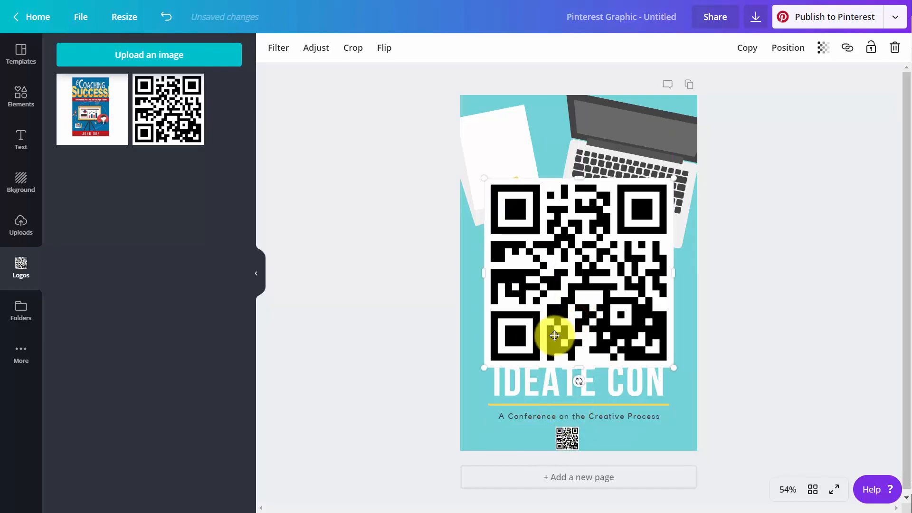
{"action": "key", "text": "Delete"}
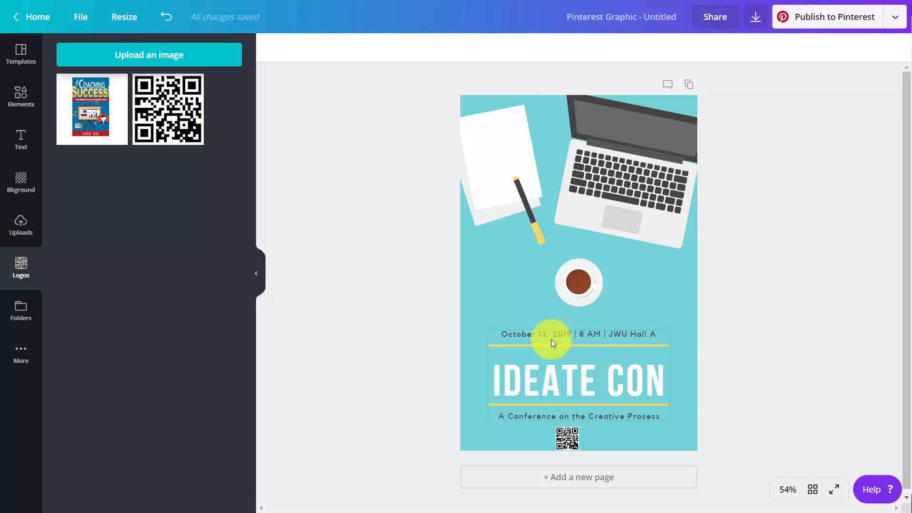
Ungroup the text block and change the font of the IDEATE CON heading to the brand font Trocchi
{"action": "left_click", "coordinate": [574, 387]}
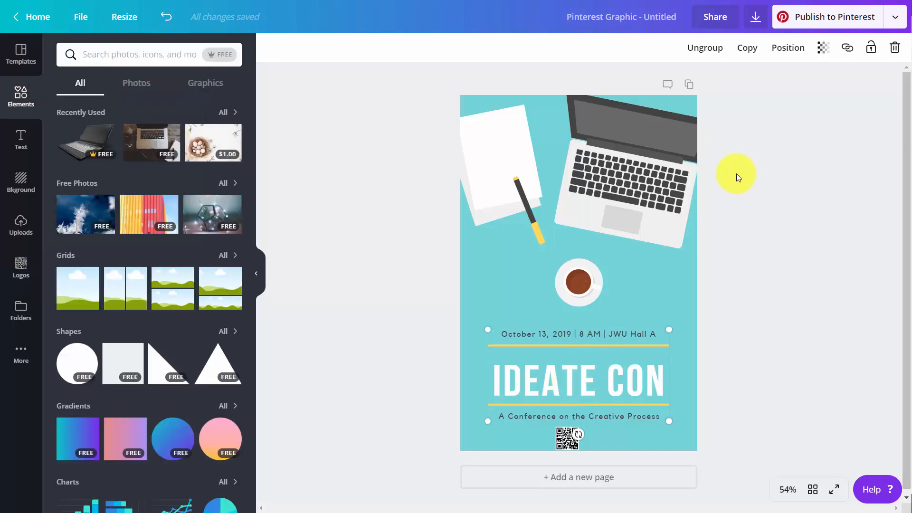
{"action": "left_click", "coordinate": [704, 49]}
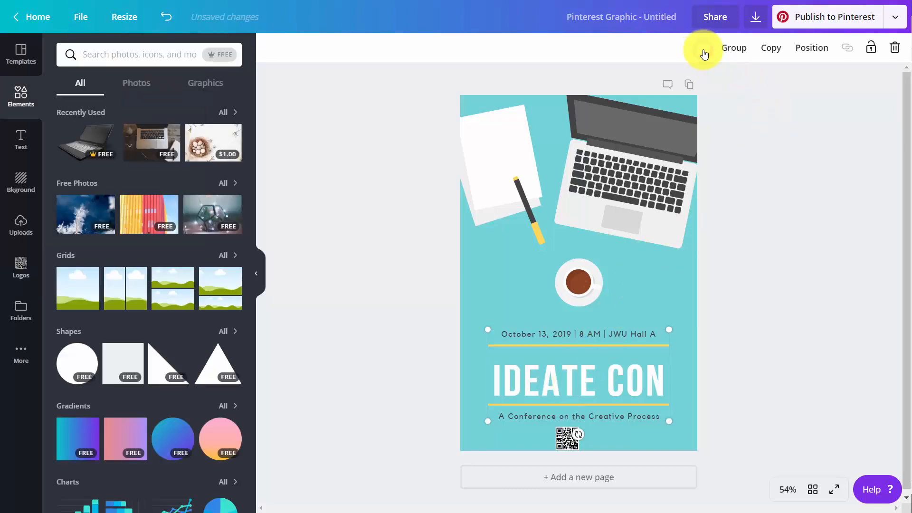
{"action": "left_click", "coordinate": [603, 383]}
{"action": "left_click", "coordinate": [568, 388]}
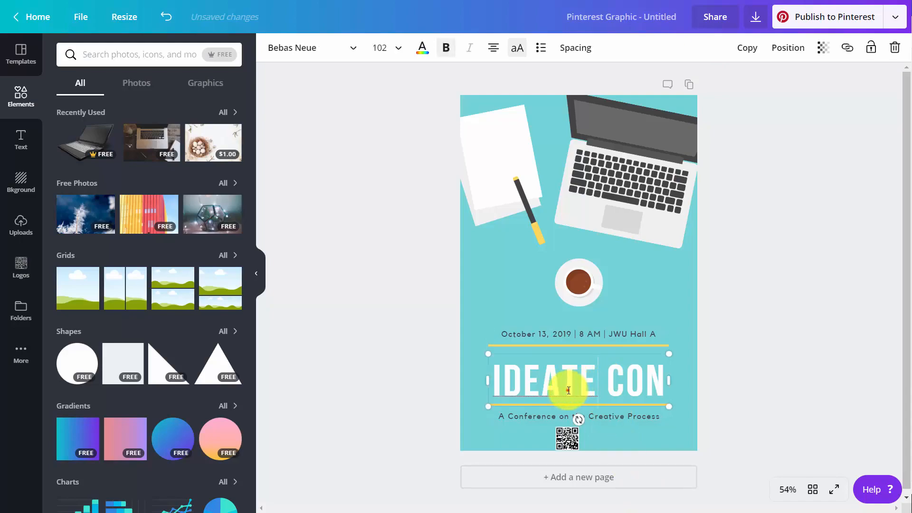
{"action": "triple_click", "coordinate": [568, 390]}
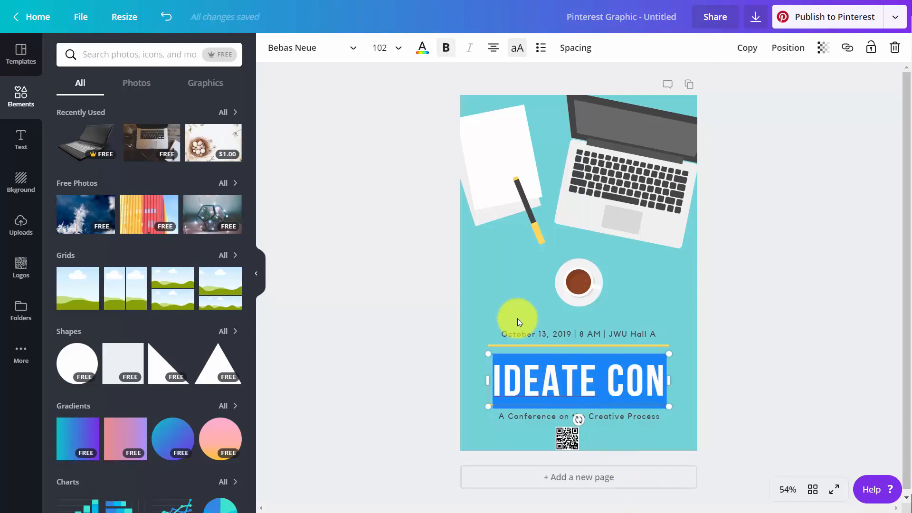
{"action": "left_click", "coordinate": [353, 53]}
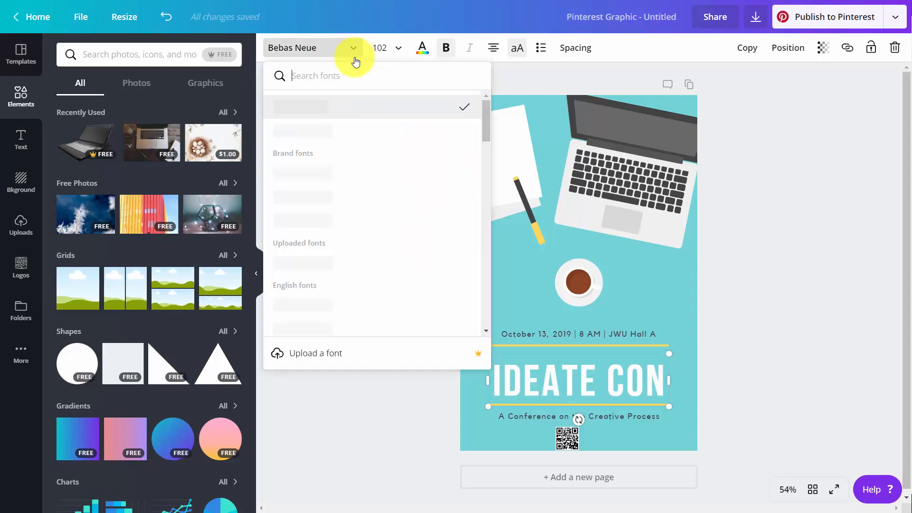
{"action": "left_click", "coordinate": [309, 200]}
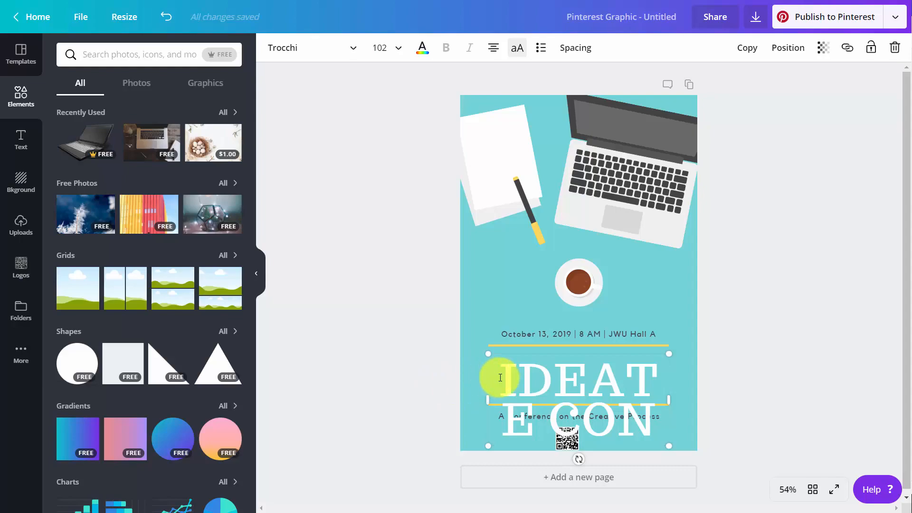
Try font sizes 80 and 60 on the IDEATE CON heading
{"action": "left_click_drag", "start_coordinate": [499, 375], "coordinate": [658, 413]}
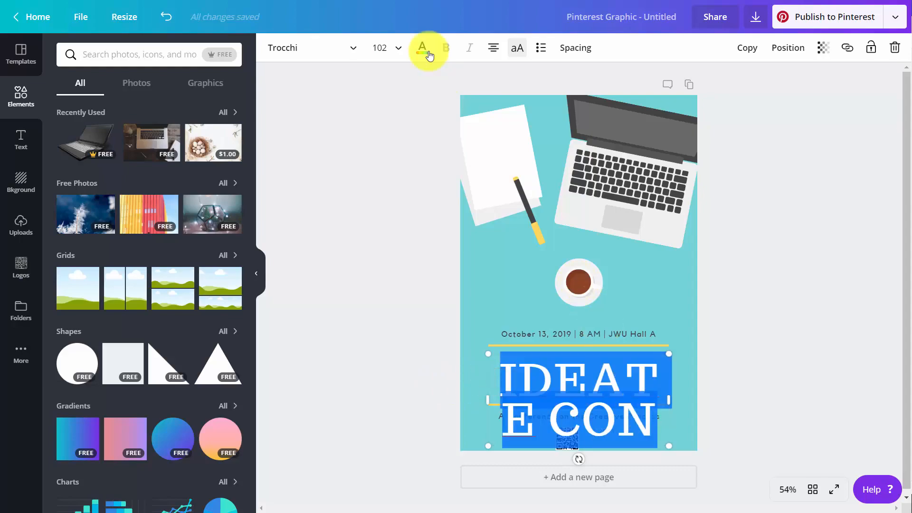
{"action": "left_click", "coordinate": [405, 52]}
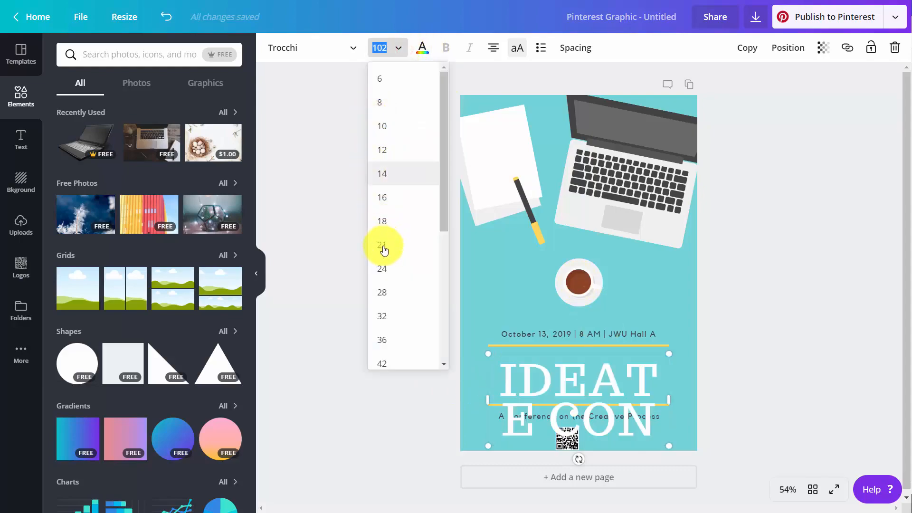
{"action": "scroll", "coordinate": [408, 273], "scroll_direction": "down", "scroll_amount": 3}
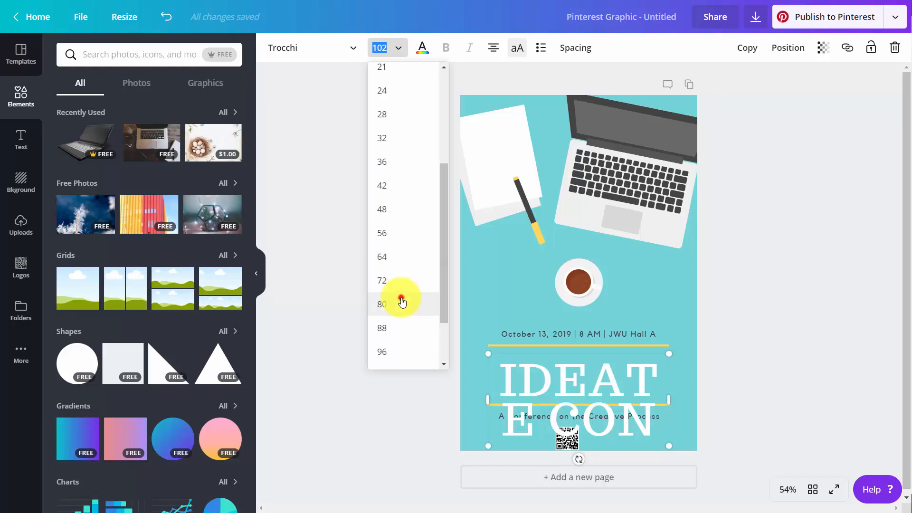
{"action": "left_click", "coordinate": [401, 300]}
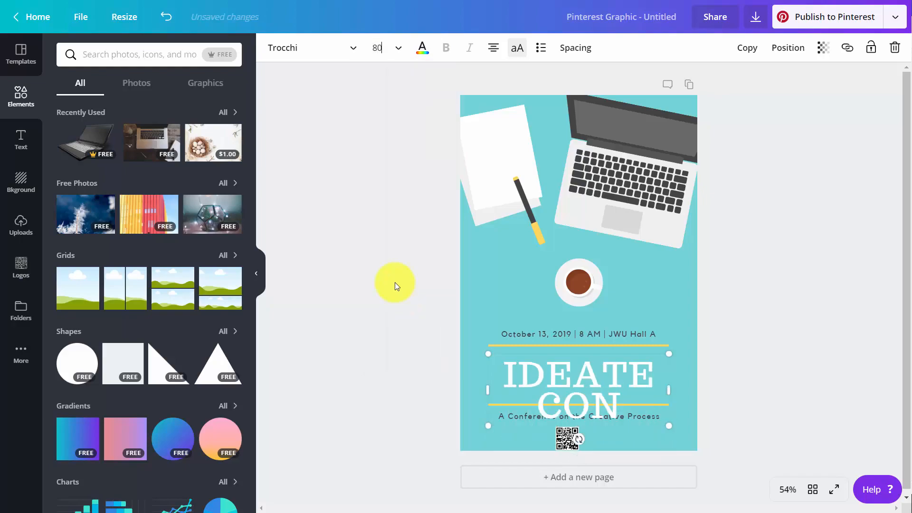
{"action": "left_click", "coordinate": [376, 47]}
{"action": "left_click", "coordinate": [376, 47]}
{"action": "left_click", "coordinate": [376, 49]}
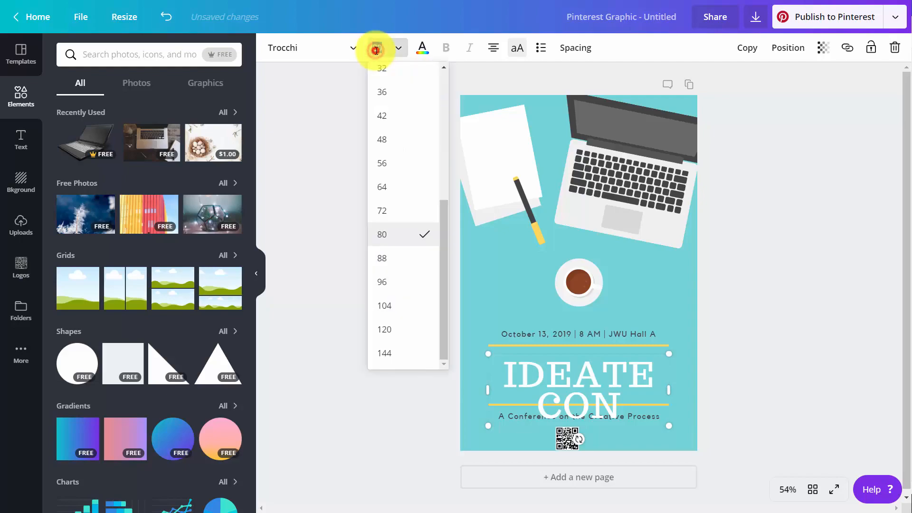
{"action": "left_click", "coordinate": [376, 48]}
{"action": "left_click", "coordinate": [377, 48]}
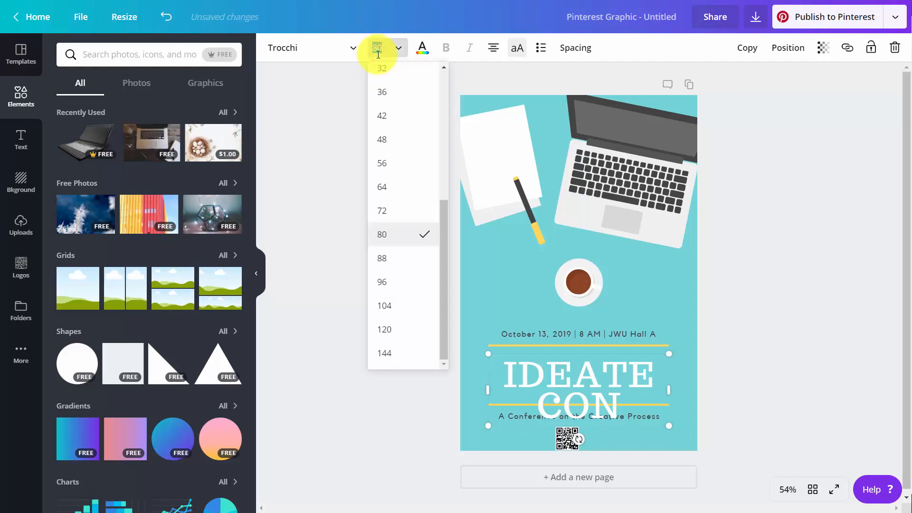
{"action": "type", "text": "60"}
{"action": "key", "text": "Return"}
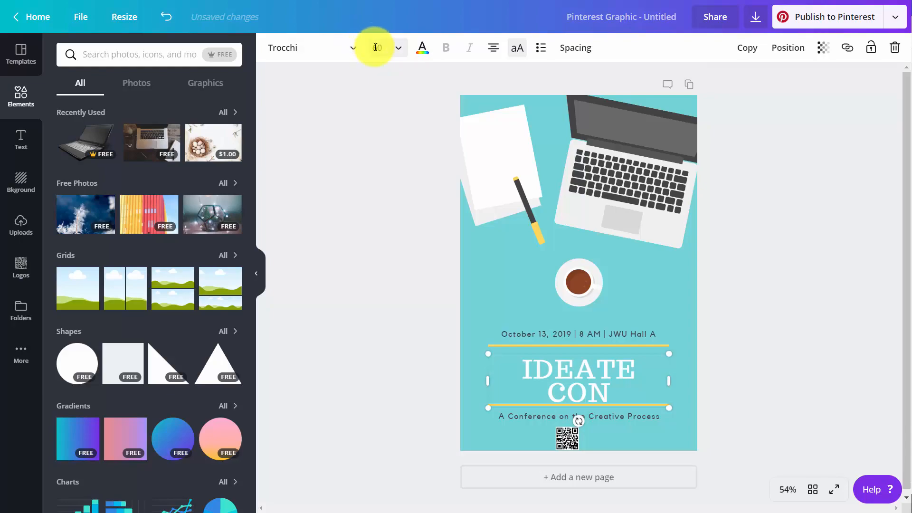
Set the font size of the IDEATE CON heading to 50
{"action": "left_click", "coordinate": [375, 46]}
{"action": "left_click", "coordinate": [376, 48]}
{"action": "left_click", "coordinate": [376, 48]}
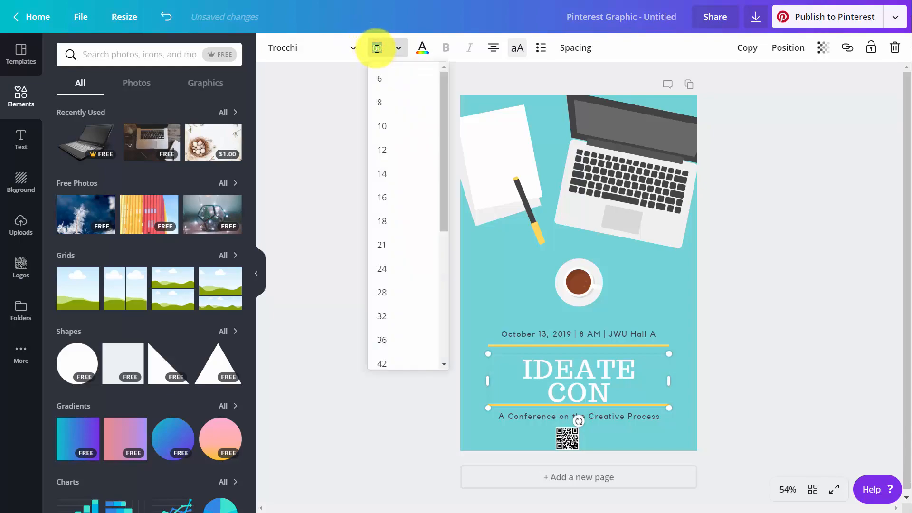
{"action": "type", "text": "50"}
{"action": "key", "text": "Return"}
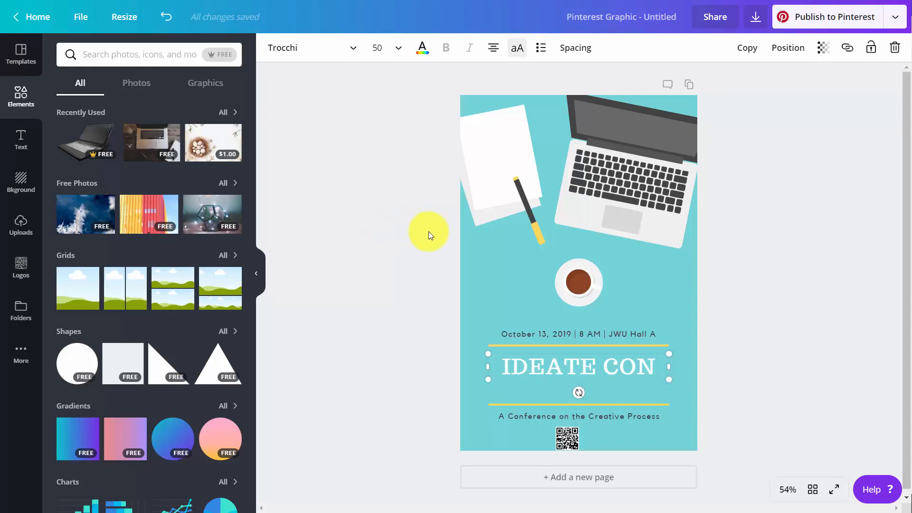
Share the Pinterest graphic with all team members with Can edit permission and send the invites
{"action": "left_click", "coordinate": [711, 18]}
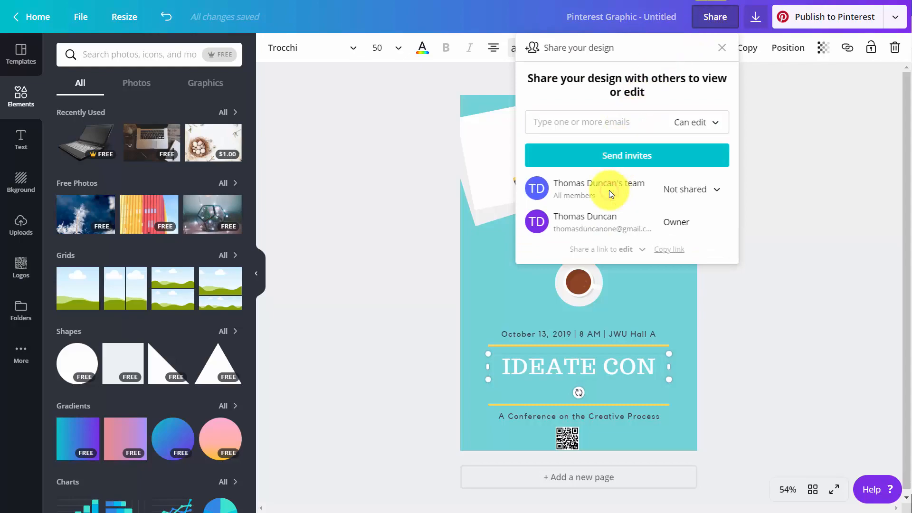
{"action": "left_click", "coordinate": [711, 189]}
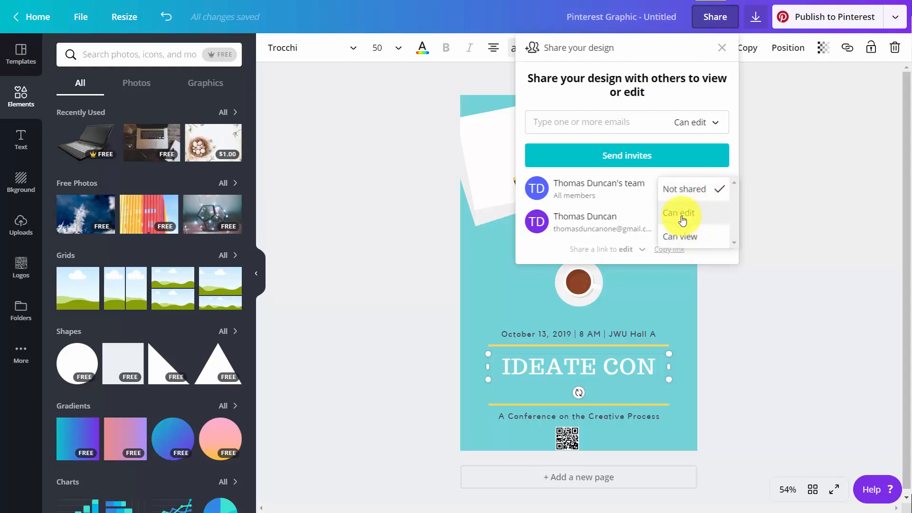
{"action": "left_click", "coordinate": [682, 218]}
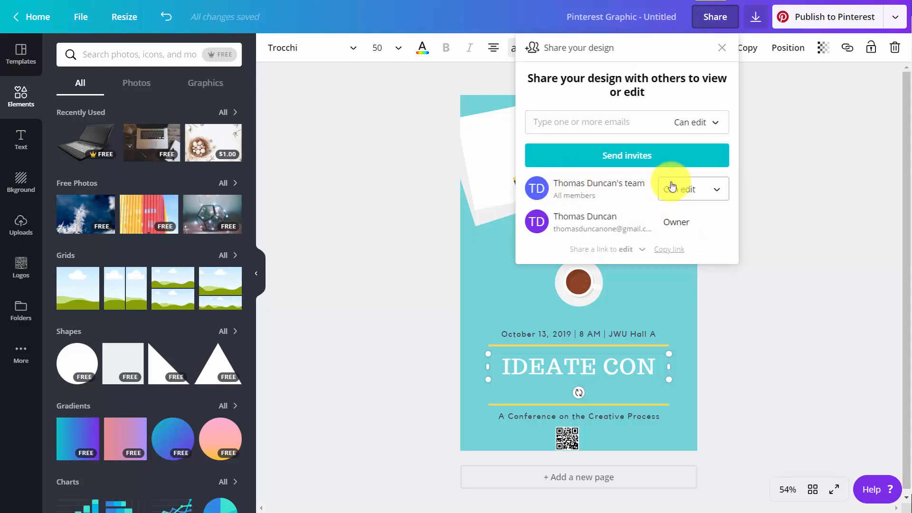
{"action": "left_click", "coordinate": [618, 159]}
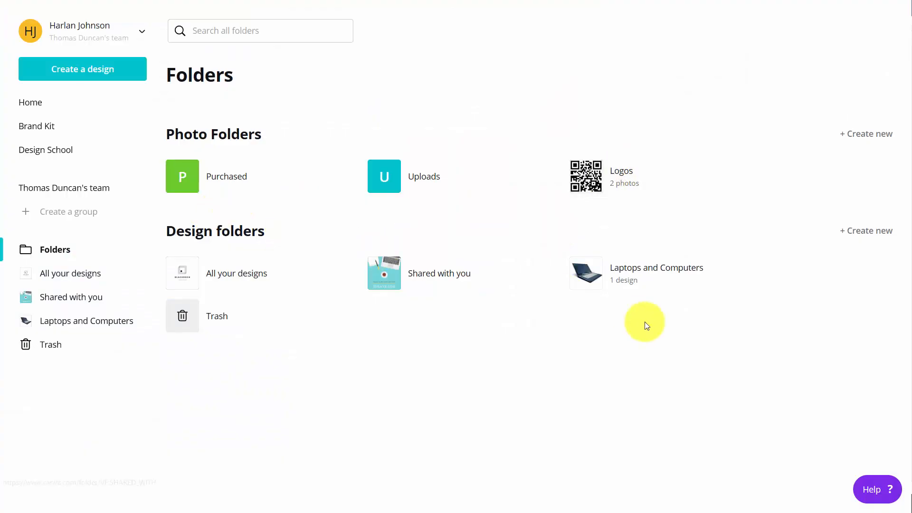
As the other team member, open the shared IDEATE CON design from the Shared with you folder for editing
{"action": "left_click", "coordinate": [385, 275]}
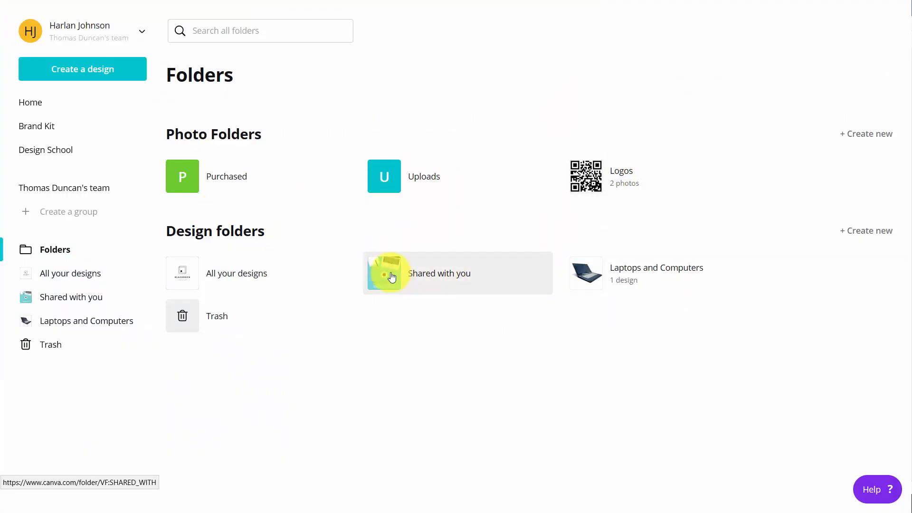
{"action": "left_click", "coordinate": [391, 277]}
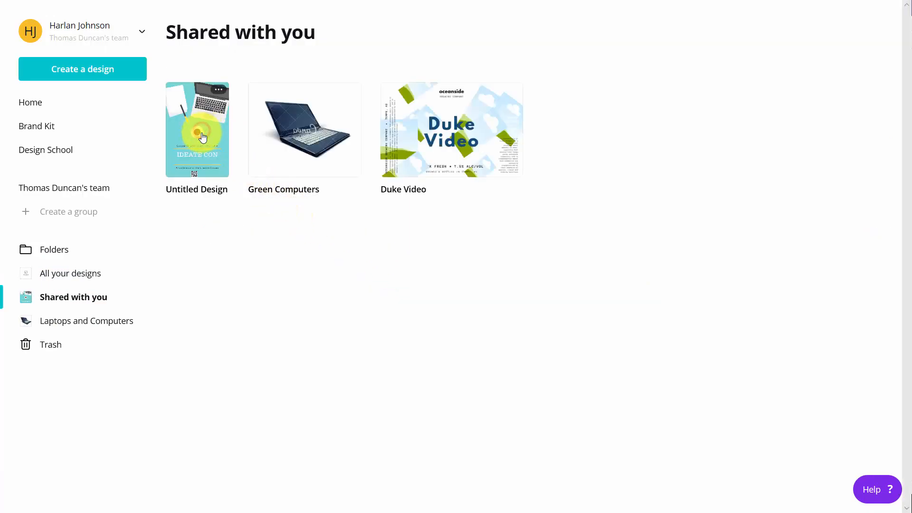
{"action": "left_click", "coordinate": [203, 136]}
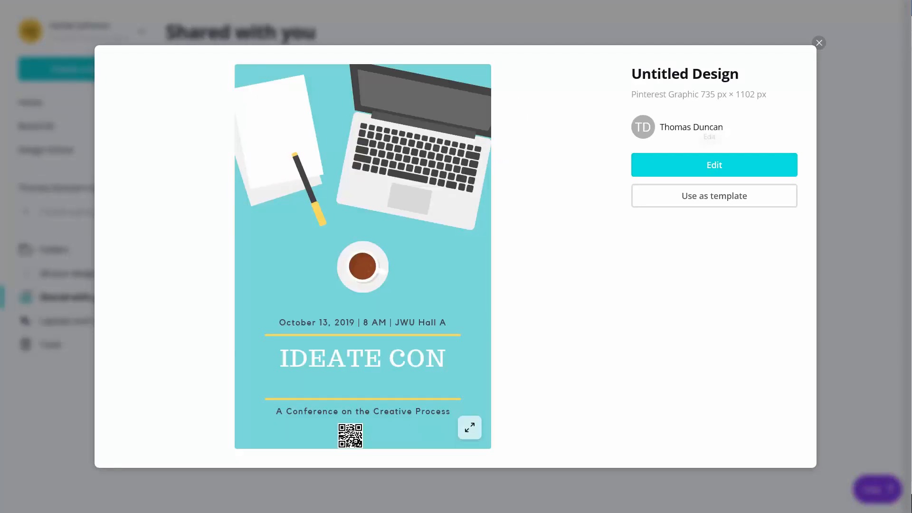
{"action": "left_click", "coordinate": [713, 166]}
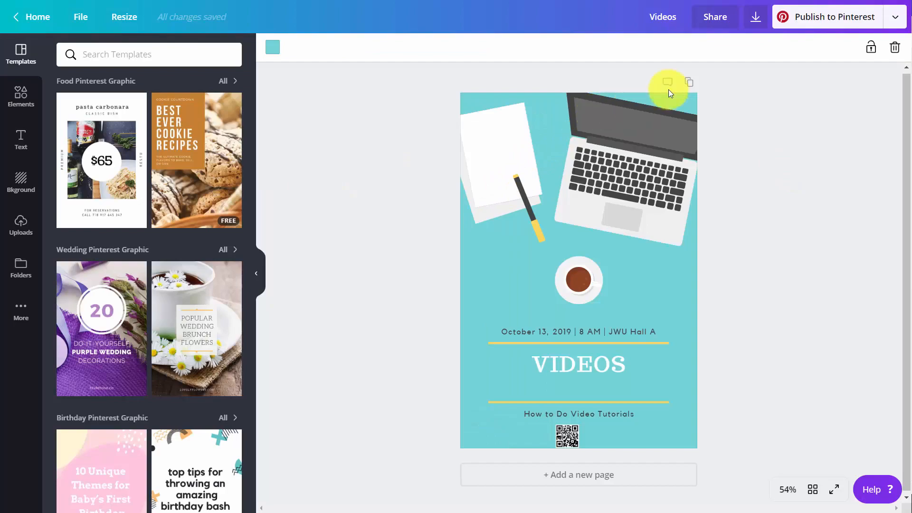
{"action": "left_click", "coordinate": [823, 18]}
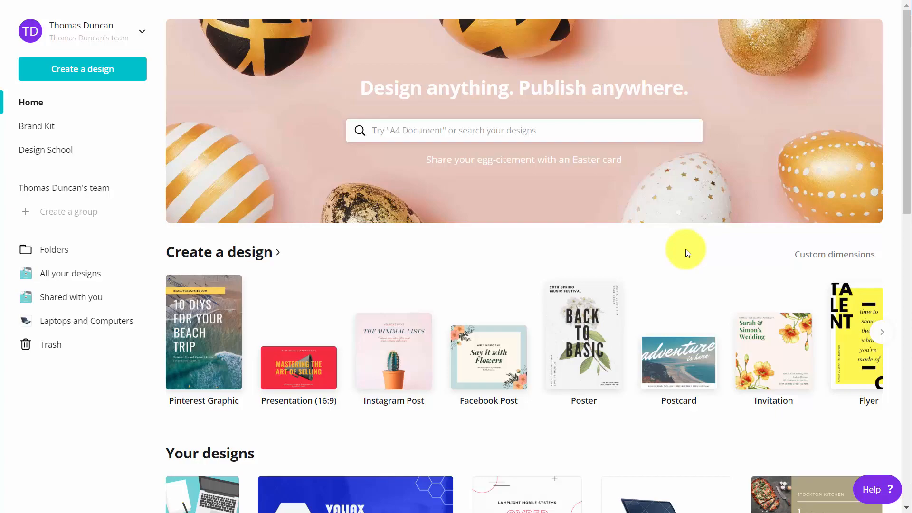
Search the design types for "busine" and create a new Business Card design measuring 3.5 in × 2 in
{"action": "left_click", "coordinate": [474, 136]}
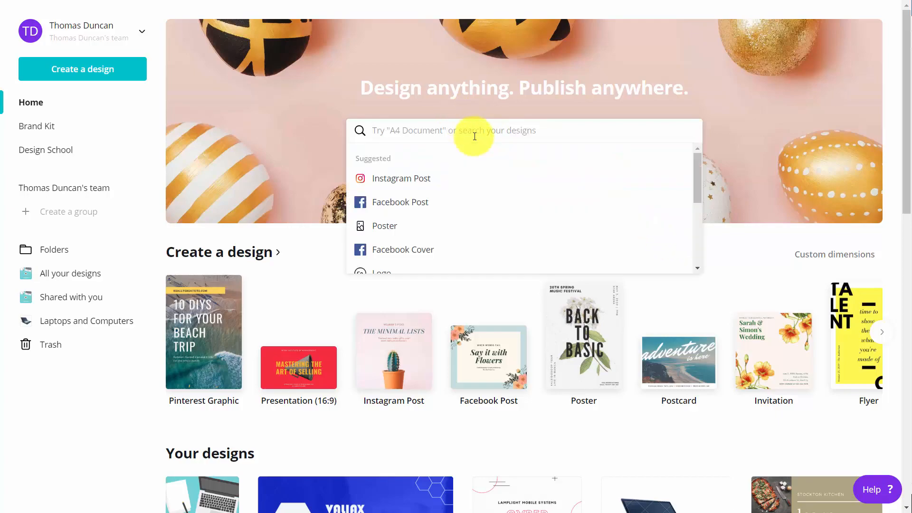
{"action": "type", "text": "busine"}
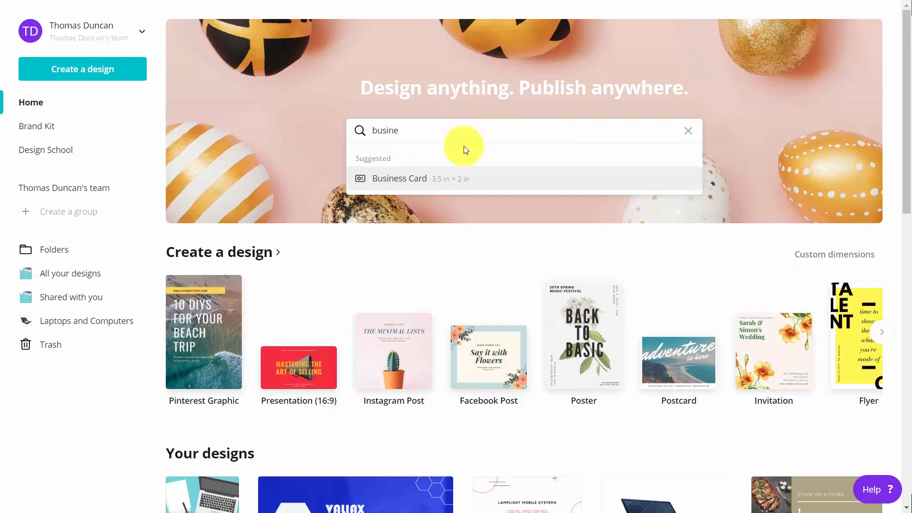
{"action": "left_click", "coordinate": [418, 179]}
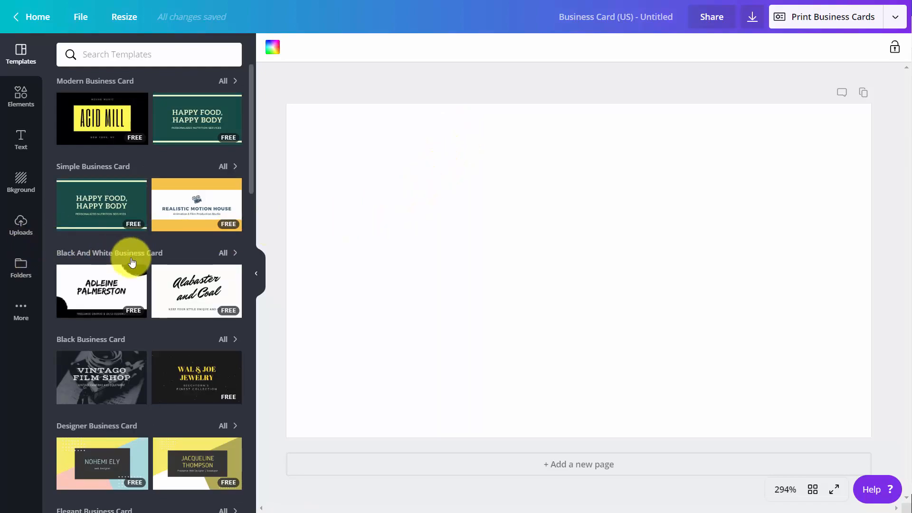
Apply the Shining Stars Kindergarten front side of the White Lined Notebook Teacher Business Card template to the blank page
{"action": "scroll", "coordinate": [131, 260], "scroll_direction": "down", "scroll_amount": 5}
{"action": "scroll", "coordinate": [132, 254], "scroll_direction": "up", "scroll_amount": 2}
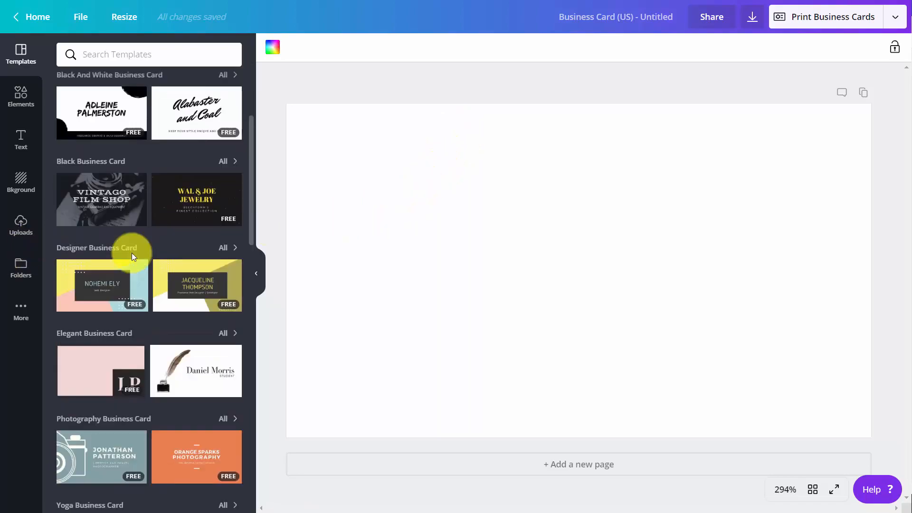
{"action": "scroll", "coordinate": [132, 257], "scroll_direction": "up", "scroll_amount": 5}
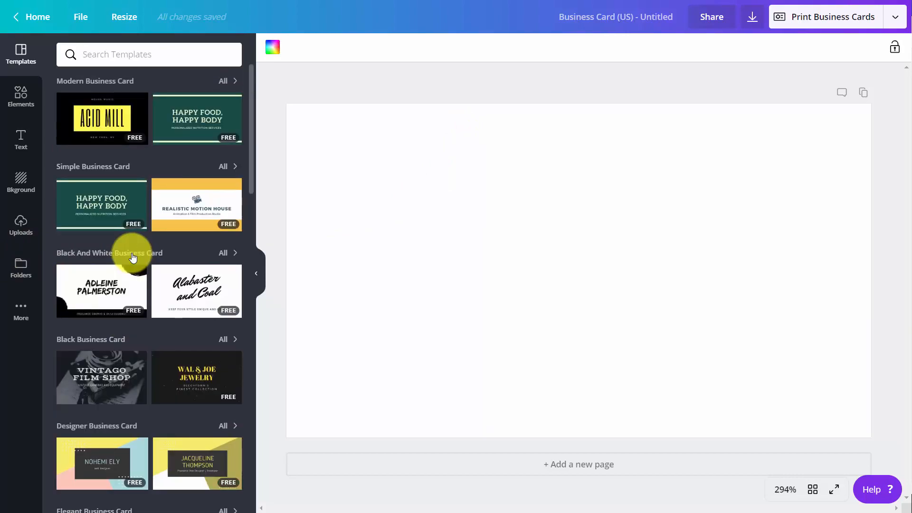
{"action": "scroll", "coordinate": [132, 257], "scroll_direction": "down", "scroll_amount": 10}
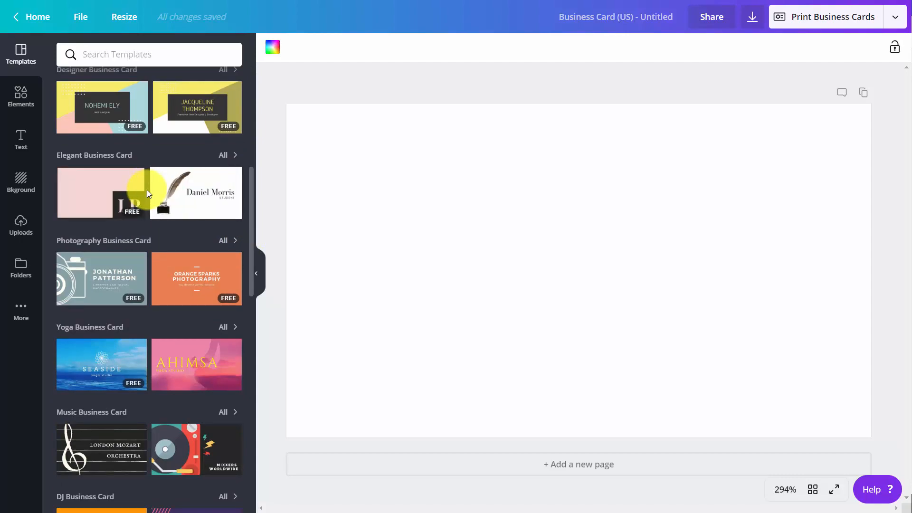
{"action": "scroll", "coordinate": [147, 192], "scroll_direction": "down", "scroll_amount": 5}
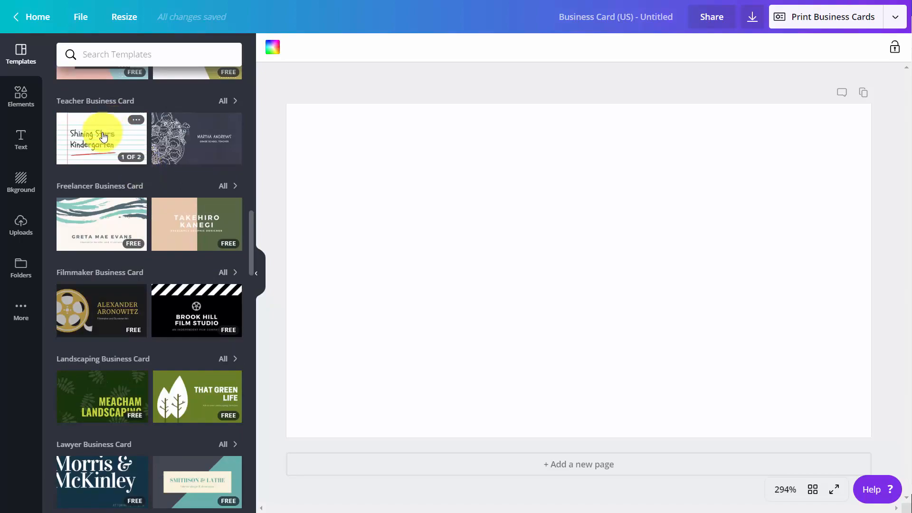
{"action": "left_click", "coordinate": [84, 139]}
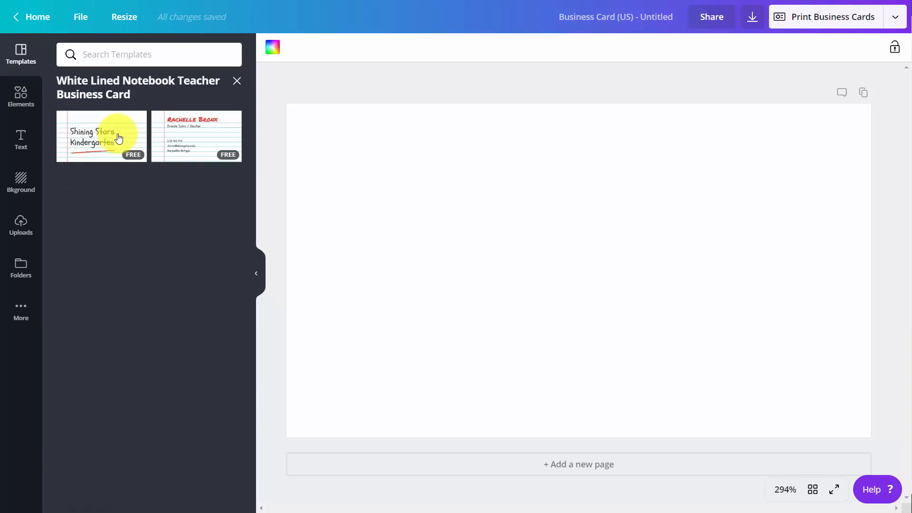
{"action": "left_click", "coordinate": [119, 138]}
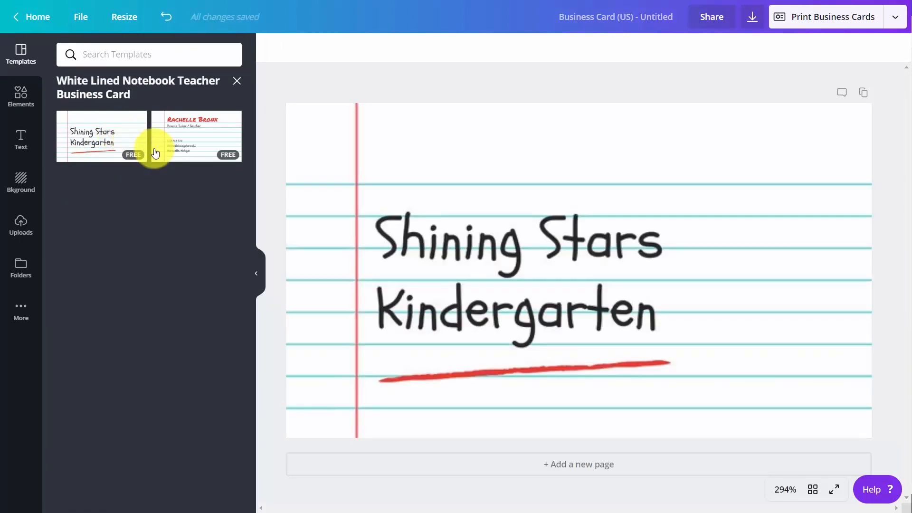
Add a second page and apply the contact details side of the White Lined Notebook template to it
{"action": "left_click", "coordinate": [554, 465]}
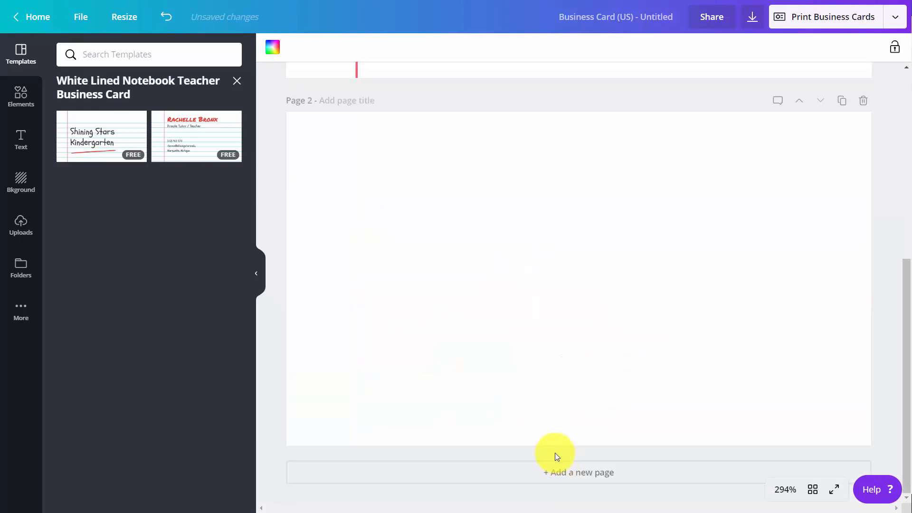
{"action": "left_click", "coordinate": [184, 135]}
{"action": "left_click", "coordinate": [417, 193]}
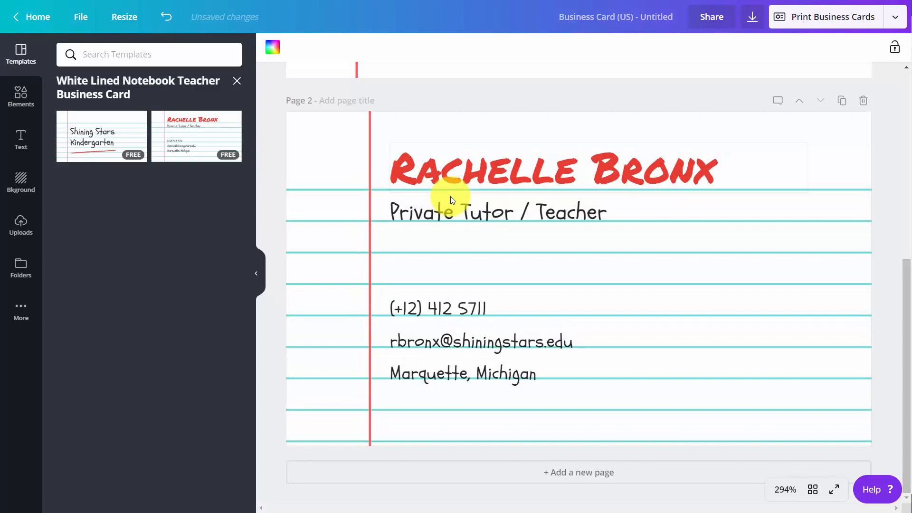
Apply the blue brand color to the background of page 2 and to the ruled lines on page 1
{"action": "scroll", "coordinate": [449, 189], "scroll_direction": "up", "scroll_amount": 4}
{"action": "scroll", "coordinate": [446, 190], "scroll_direction": "up", "scroll_amount": 3}
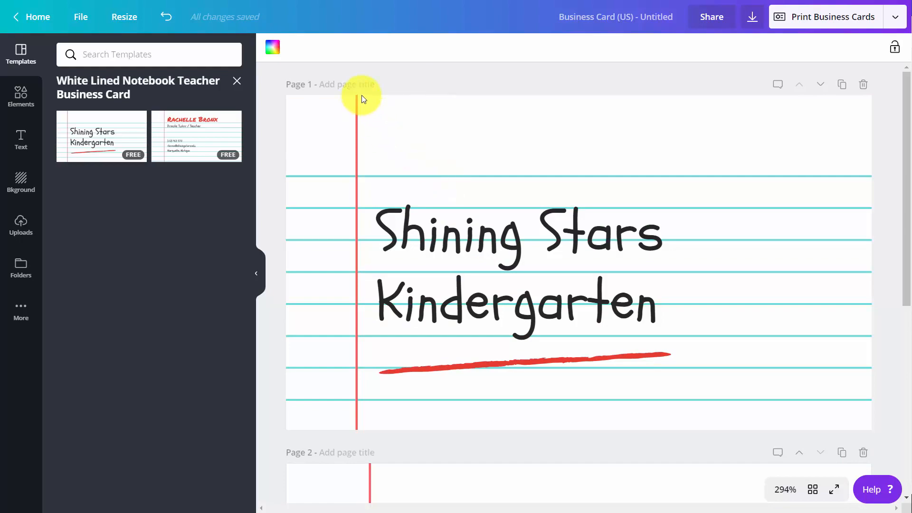
{"action": "left_click", "coordinate": [272, 50]}
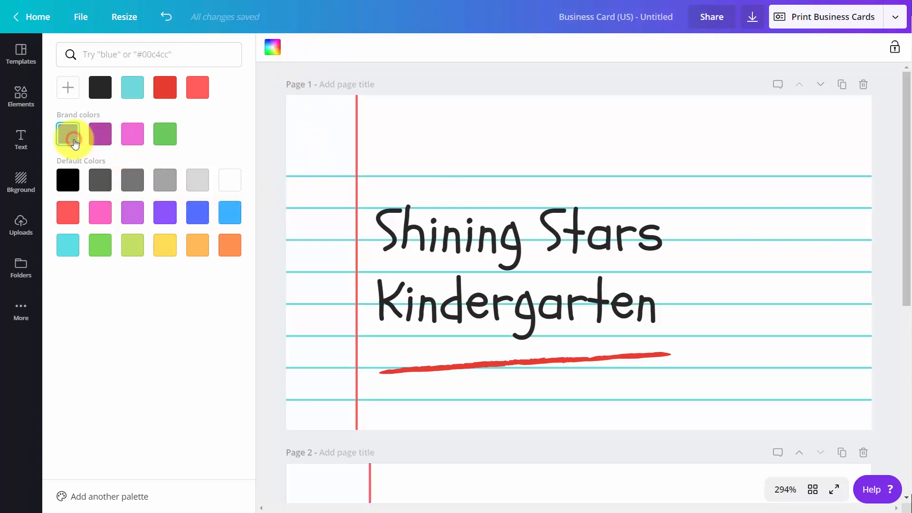
{"action": "left_click", "coordinate": [76, 141]}
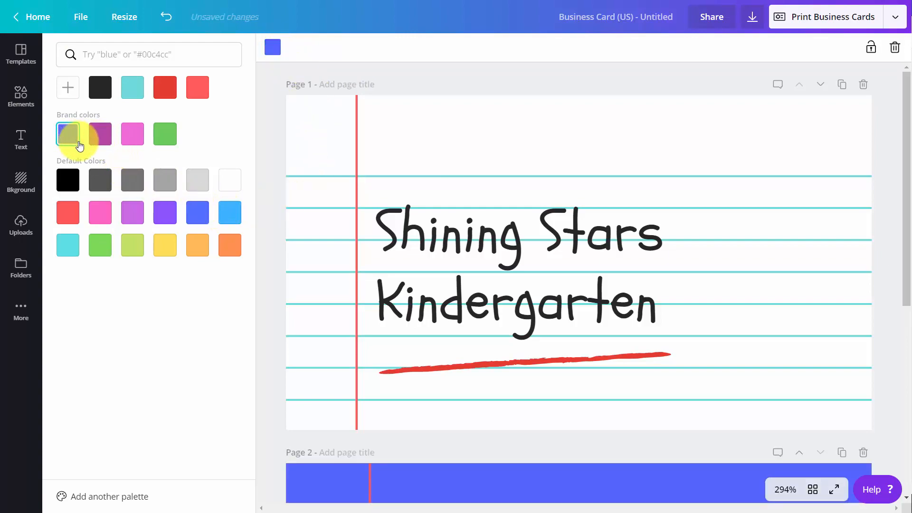
{"action": "left_click", "coordinate": [376, 151]}
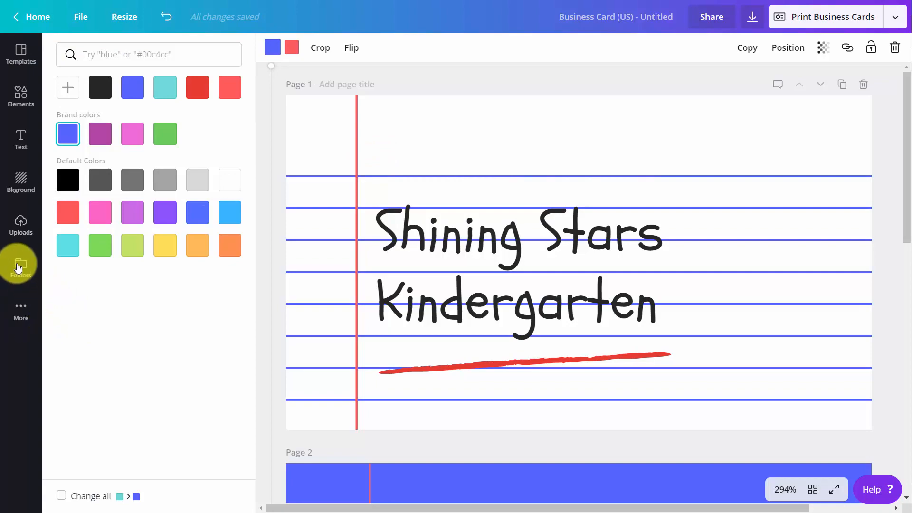
Add the QR code from the Logos folder to page 1, shrink it and place it in the card's upper right corner
{"action": "left_click", "coordinate": [19, 267]}
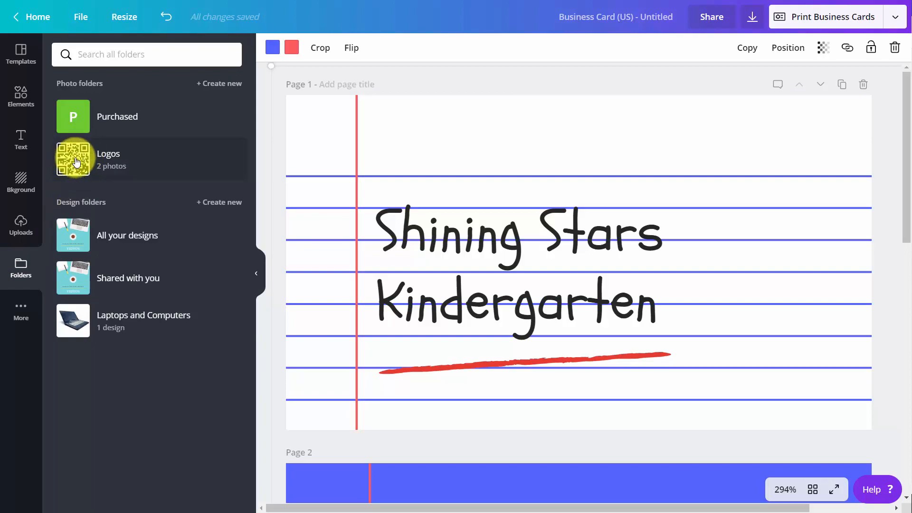
{"action": "left_click", "coordinate": [76, 160]}
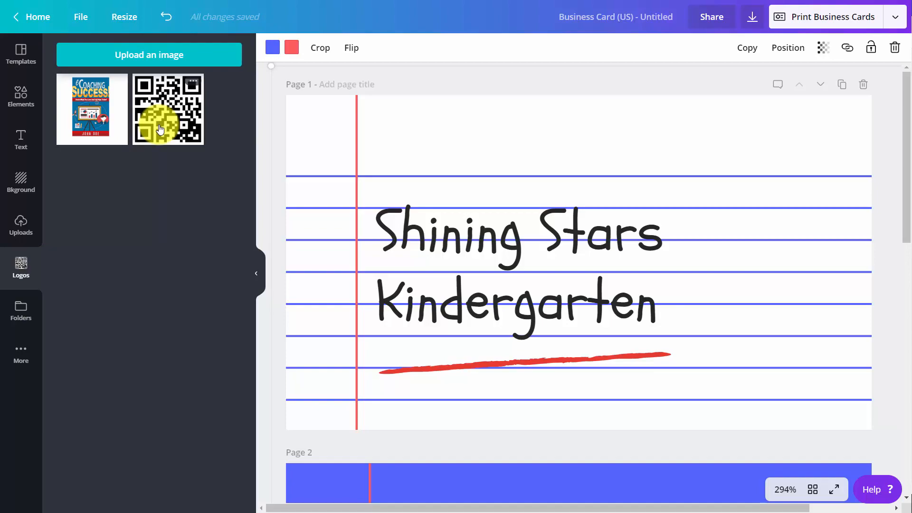
{"action": "left_click", "coordinate": [158, 120]}
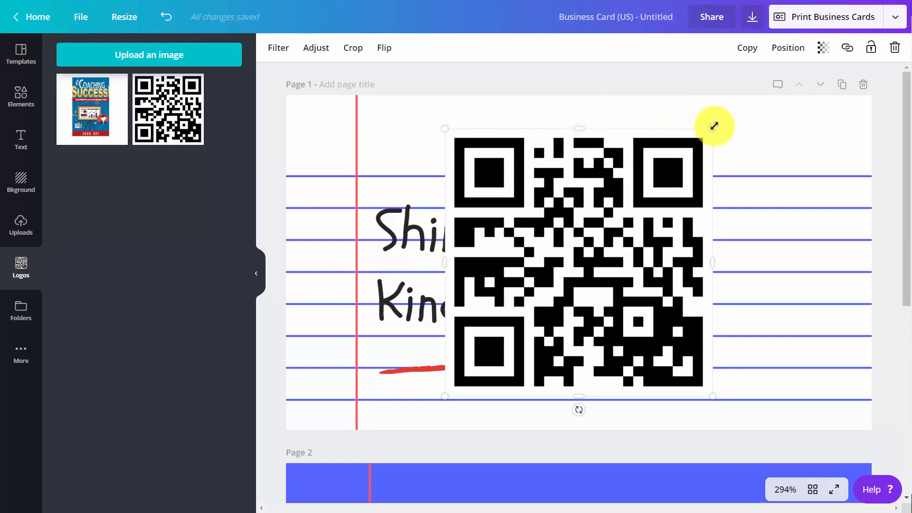
{"action": "left_click_drag", "start_coordinate": [714, 126], "coordinate": [515, 285]}
{"action": "left_click_drag", "start_coordinate": [481, 338], "coordinate": [812, 126]}
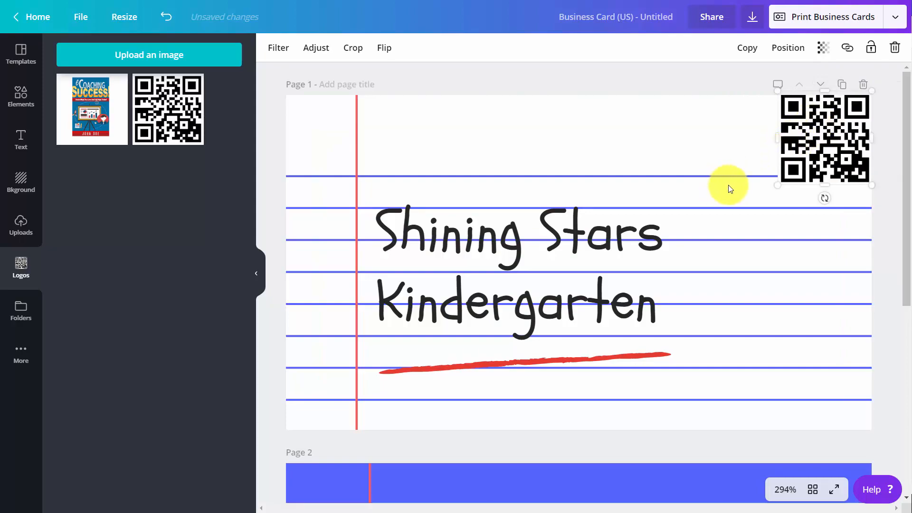
Search the free photos for "teach" and place the TEACH letter-block photo in the lower right corner of page 1
{"action": "left_click", "coordinate": [21, 97]}
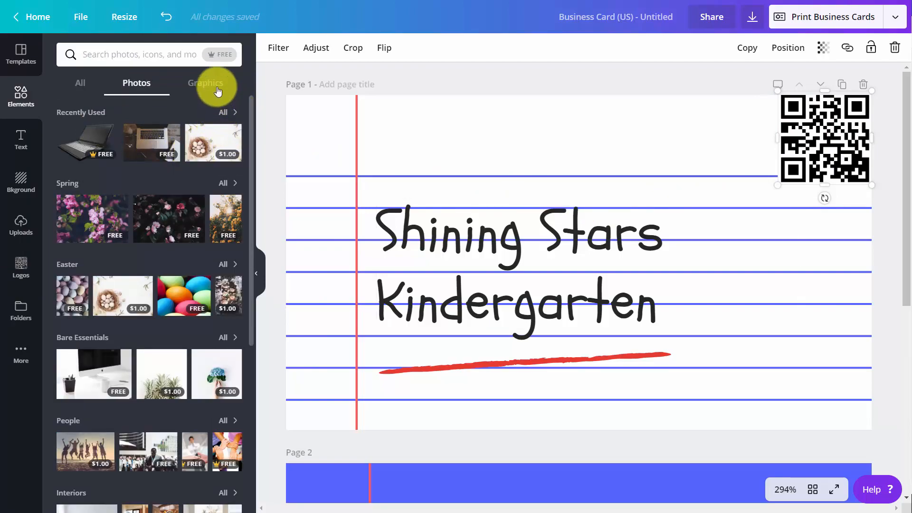
{"action": "left_click", "coordinate": [225, 56]}
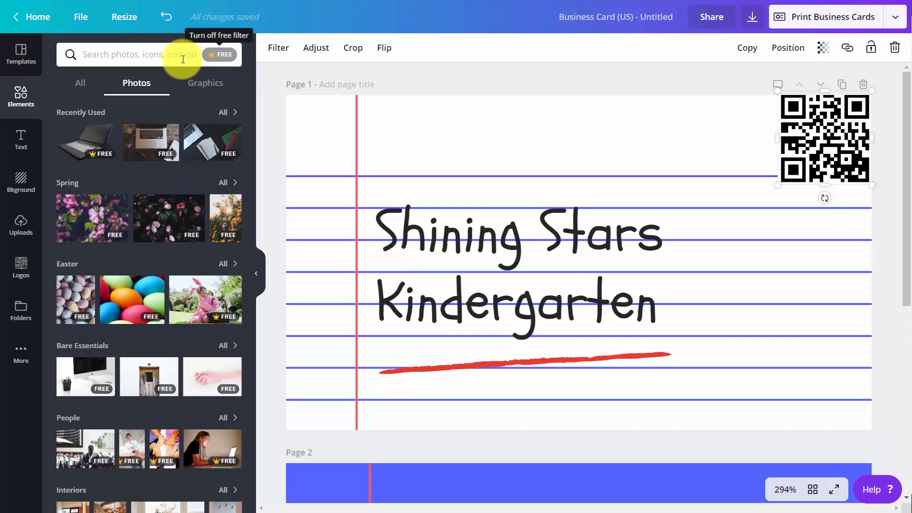
{"action": "left_click", "coordinate": [128, 54]}
{"action": "type", "text": "teach"}
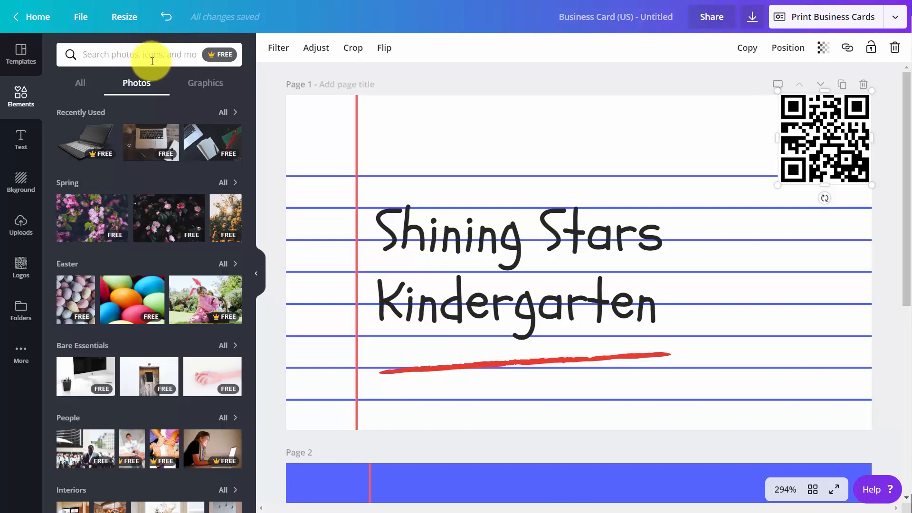
{"action": "key", "text": "Return"}
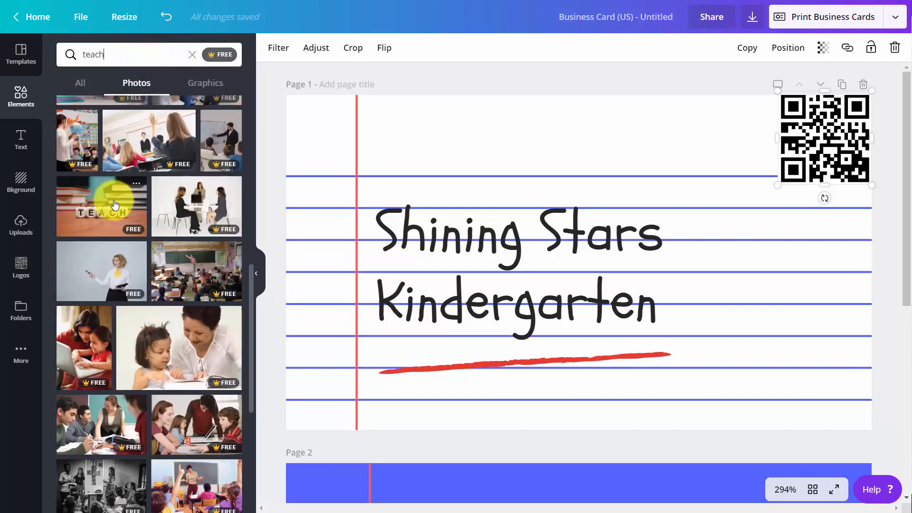
{"action": "left_click_drag", "start_coordinate": [114, 205], "coordinate": [650, 251]}
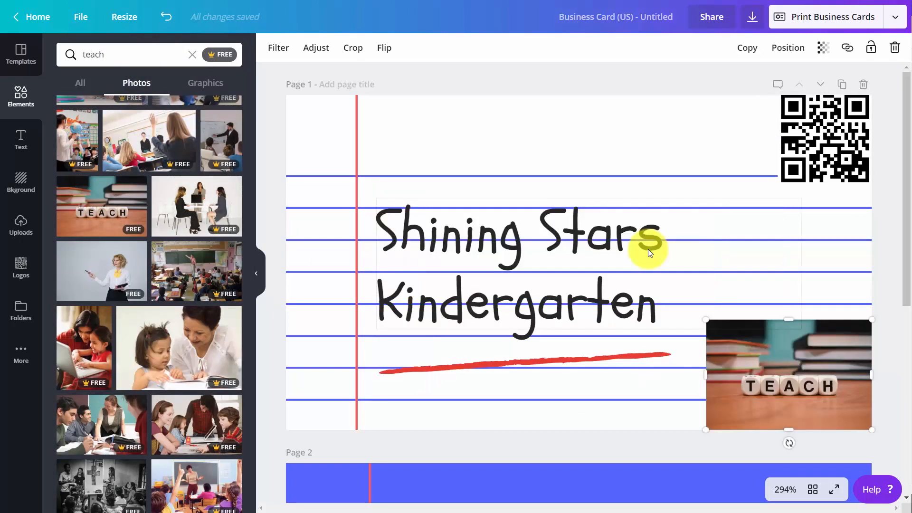
Apply the Peony filter to the TEACH photo on page 1
{"action": "left_click", "coordinate": [281, 48]}
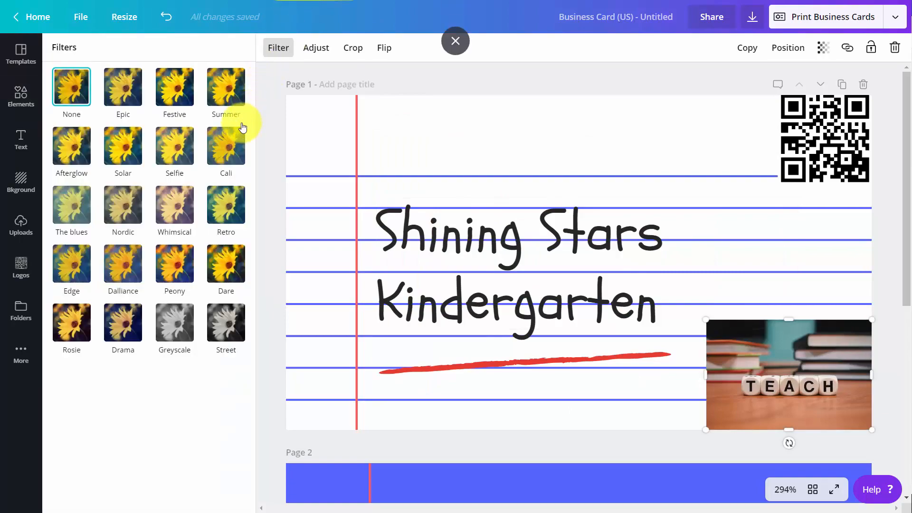
{"action": "left_click", "coordinate": [181, 273]}
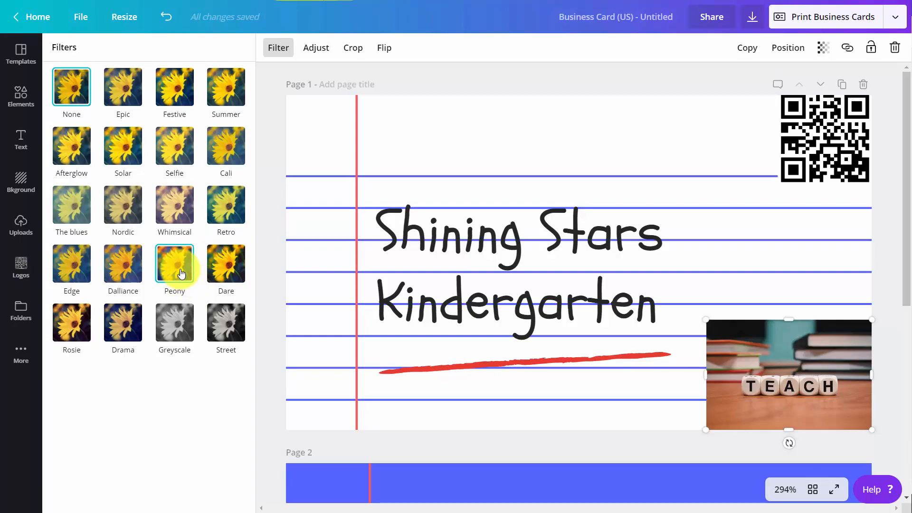
Flip the TEACH photo on page 1 horizontally and flip it back to its original orientation
{"action": "left_click", "coordinate": [387, 56]}
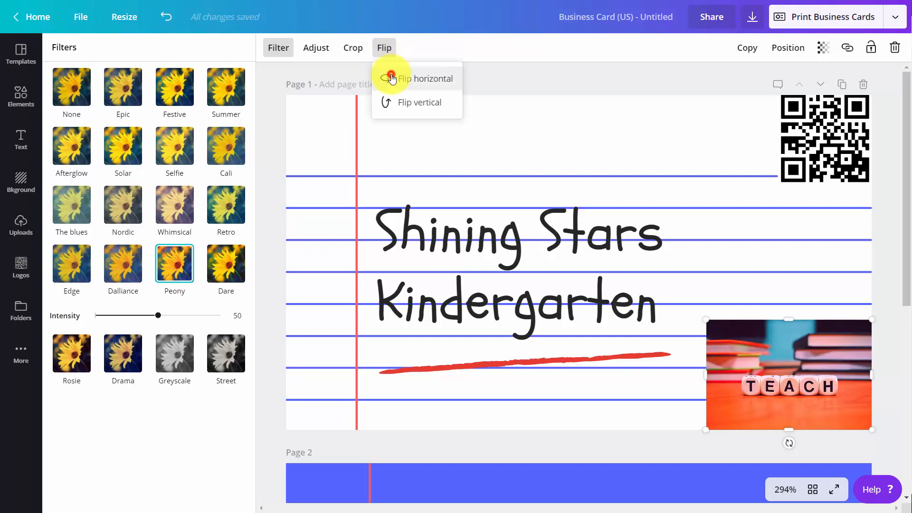
{"action": "left_click", "coordinate": [391, 79]}
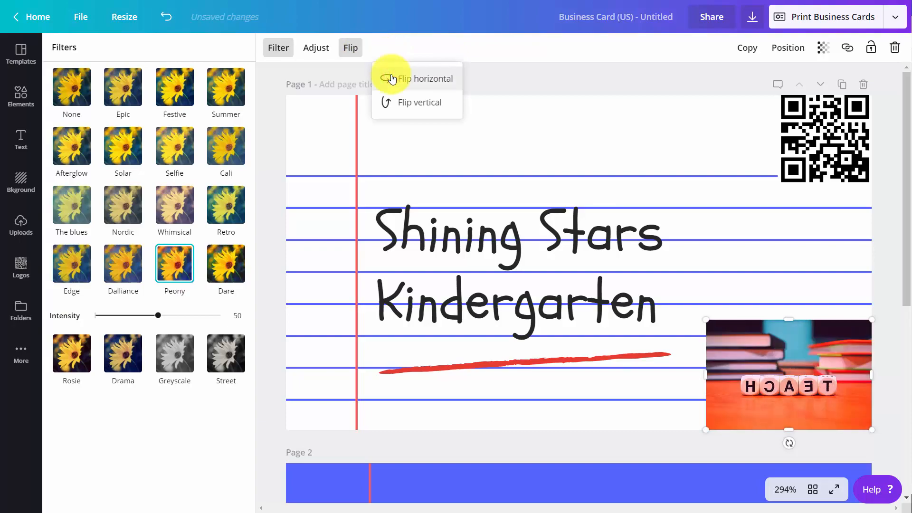
{"action": "left_click", "coordinate": [390, 78]}
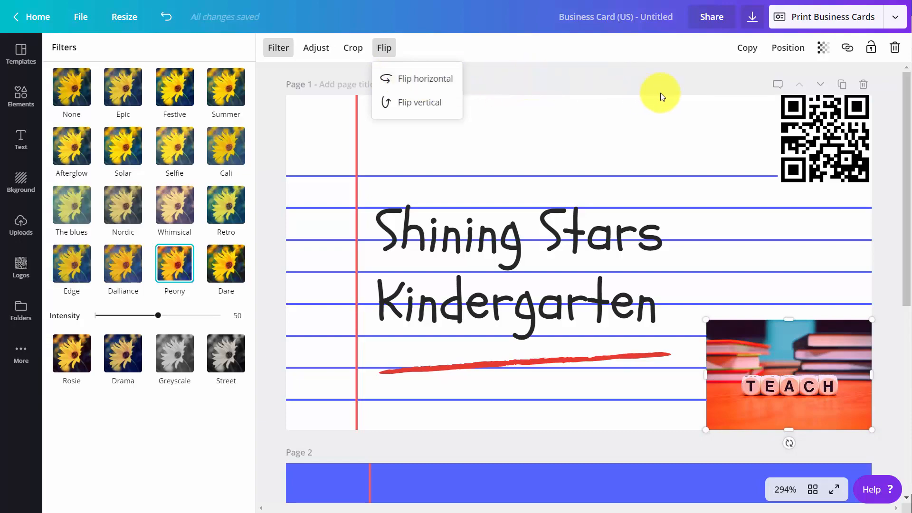
Set the TEACH photo's transparency on page 1 to 18 and deselect the photo
{"action": "left_click", "coordinate": [823, 49]}
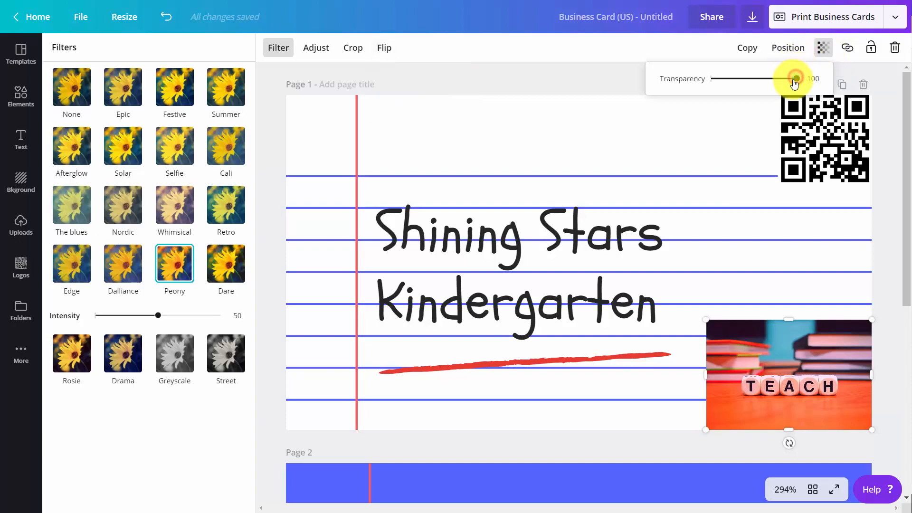
{"action": "left_click_drag", "start_coordinate": [795, 79], "coordinate": [725, 95]}
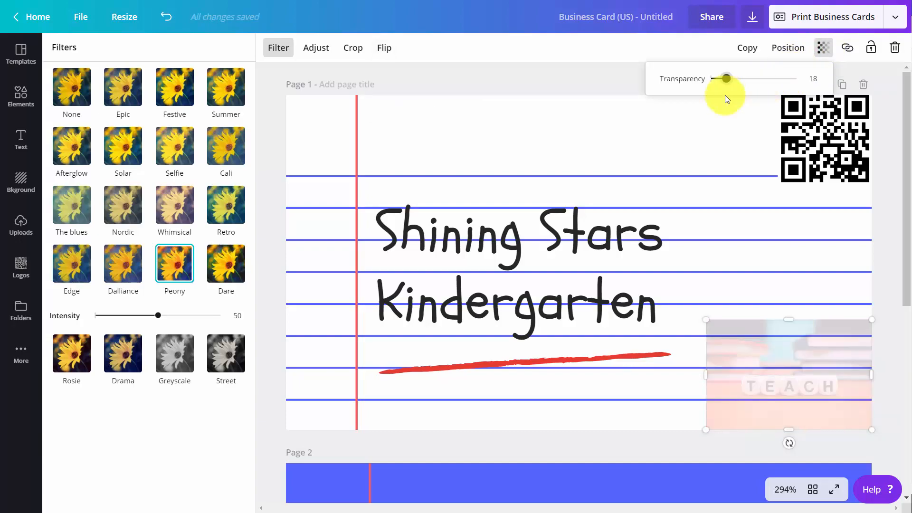
{"action": "left_click", "coordinate": [574, 72]}
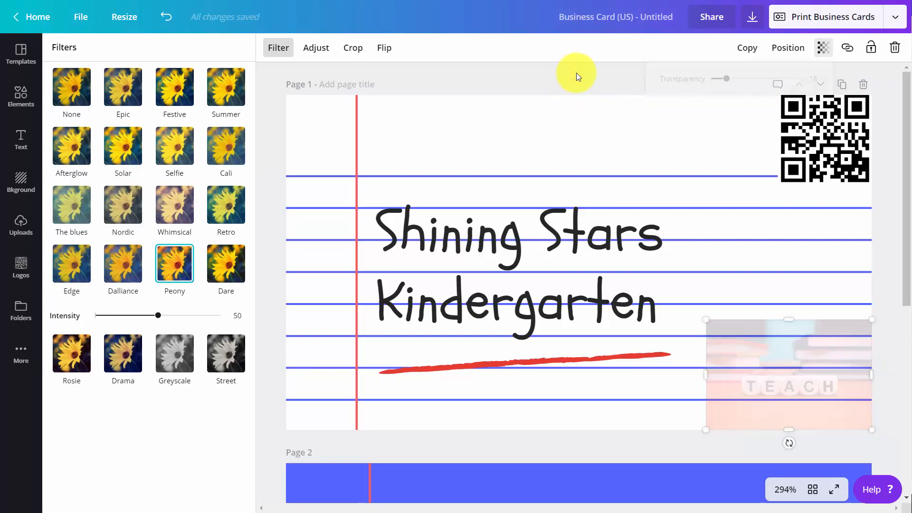
{"action": "left_click", "coordinate": [577, 73]}
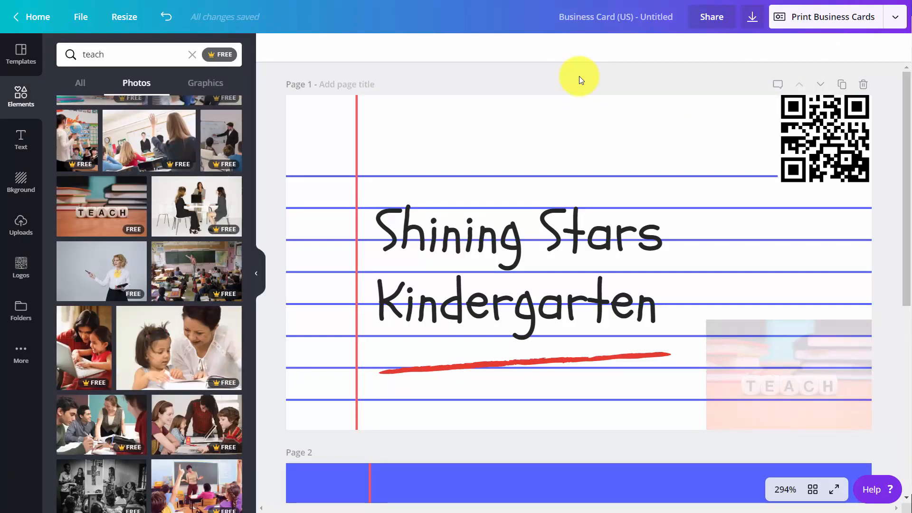
Change the font of the whole "Shining Stars Kindergarten" text on page 1 to the brand font Arimo
{"action": "double_click", "coordinate": [502, 229]}
{"action": "left_click_drag", "start_coordinate": [404, 229], "coordinate": [642, 270]}
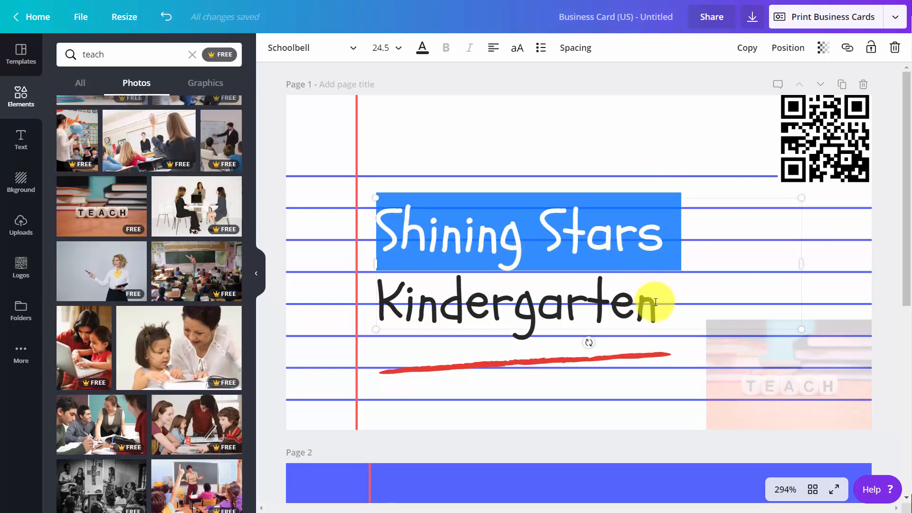
{"action": "left_click_drag", "start_coordinate": [657, 302], "coordinate": [376, 230]}
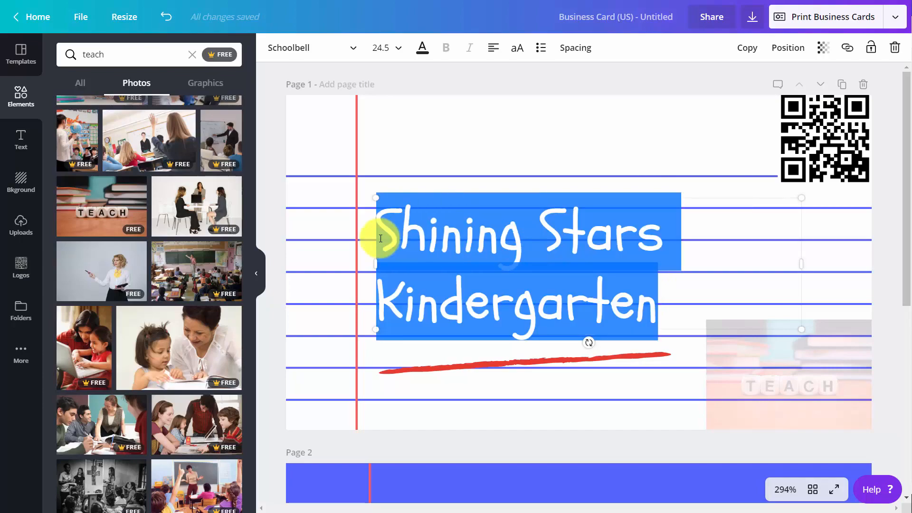
{"action": "left_click", "coordinate": [355, 47]}
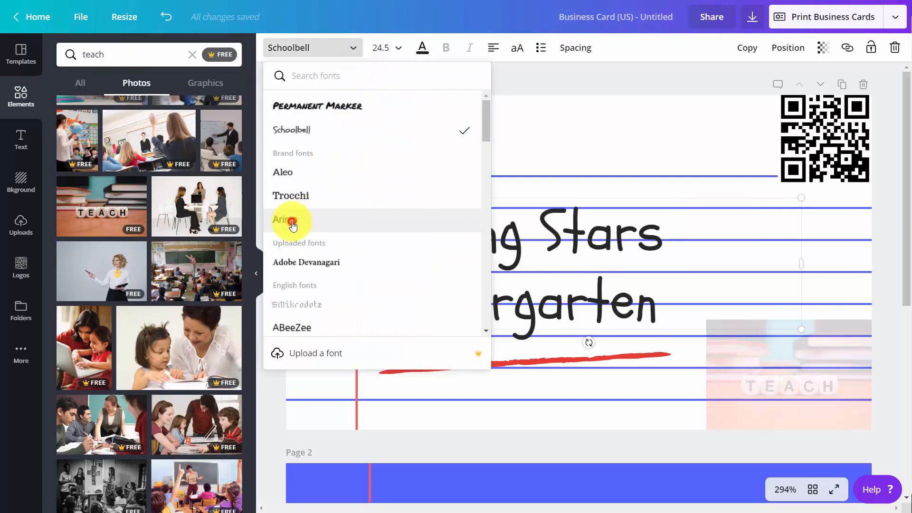
{"action": "left_click", "coordinate": [291, 221]}
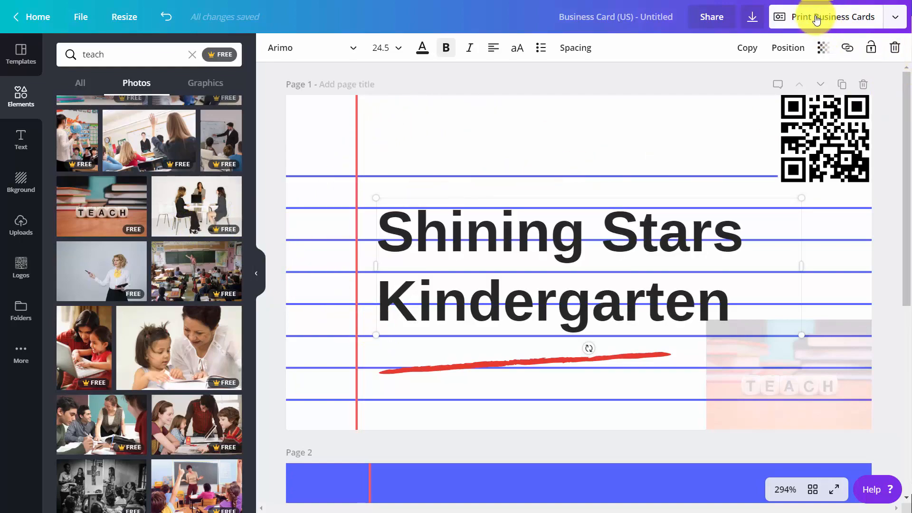
Open the print order for the business cards, review its options and set the quantity to 2,000 copies
{"action": "left_click", "coordinate": [814, 19]}
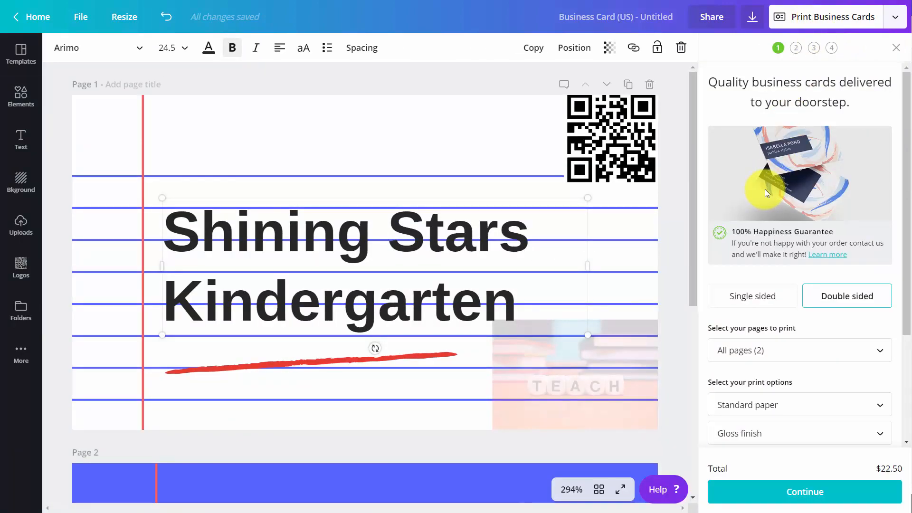
{"action": "scroll", "coordinate": [771, 184], "scroll_direction": "down", "scroll_amount": 2}
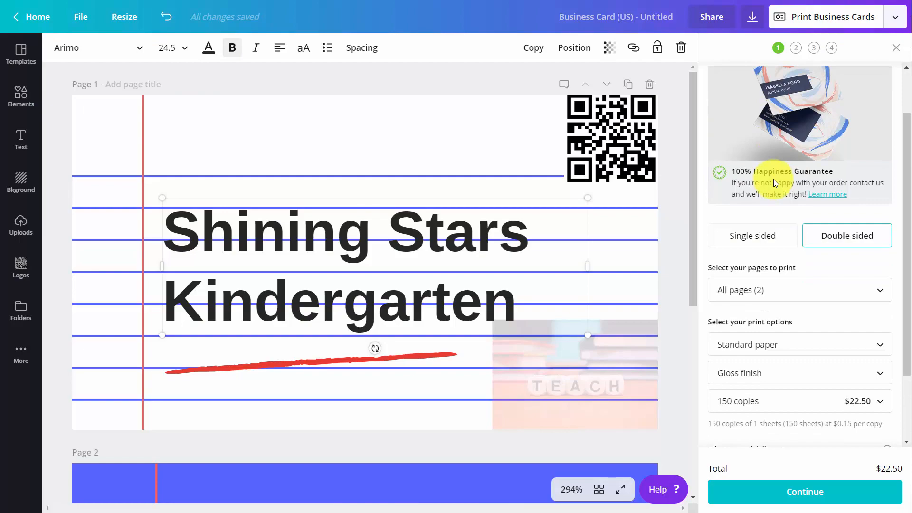
{"action": "scroll", "coordinate": [773, 179], "scroll_direction": "down", "scroll_amount": 3}
{"action": "scroll", "coordinate": [773, 179], "scroll_direction": "up", "scroll_amount": 2}
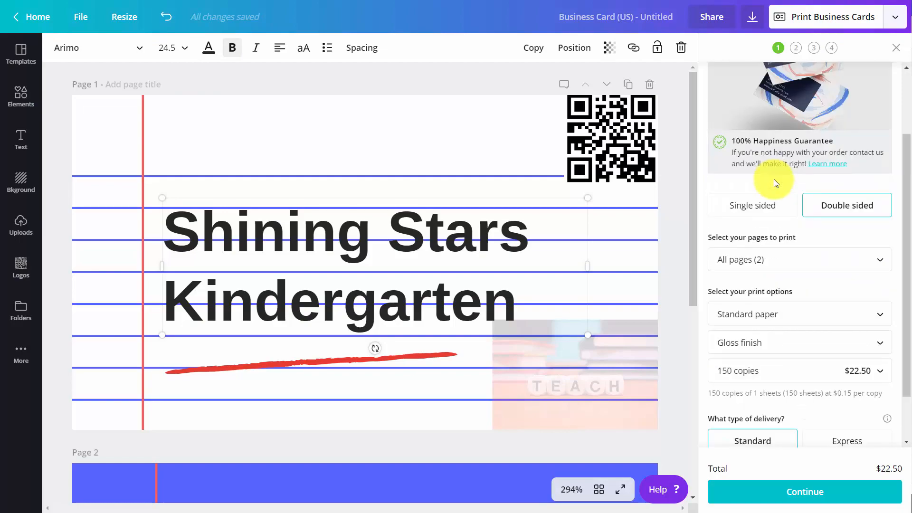
{"action": "scroll", "coordinate": [775, 179], "scroll_direction": "down", "scroll_amount": 2}
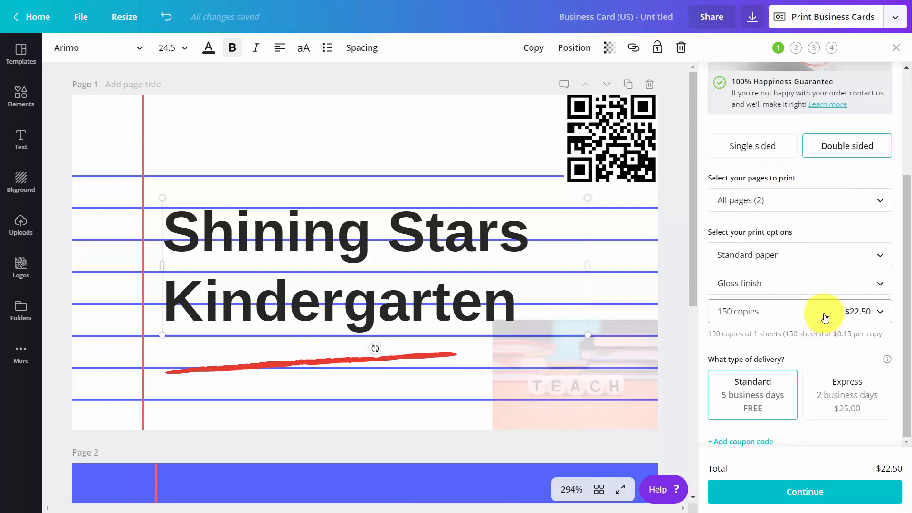
{"action": "left_click", "coordinate": [826, 318]}
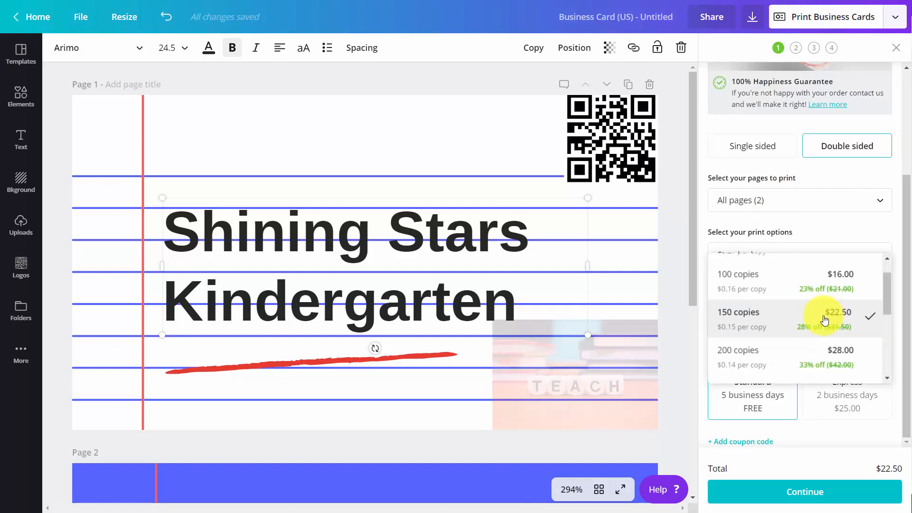
{"action": "scroll", "coordinate": [824, 321], "scroll_direction": "down", "scroll_amount": 5}
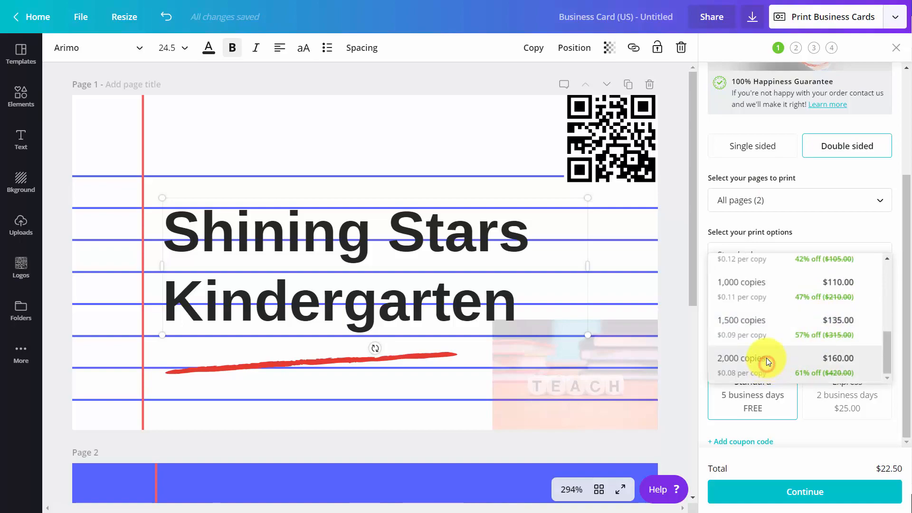
{"action": "left_click", "coordinate": [768, 368]}
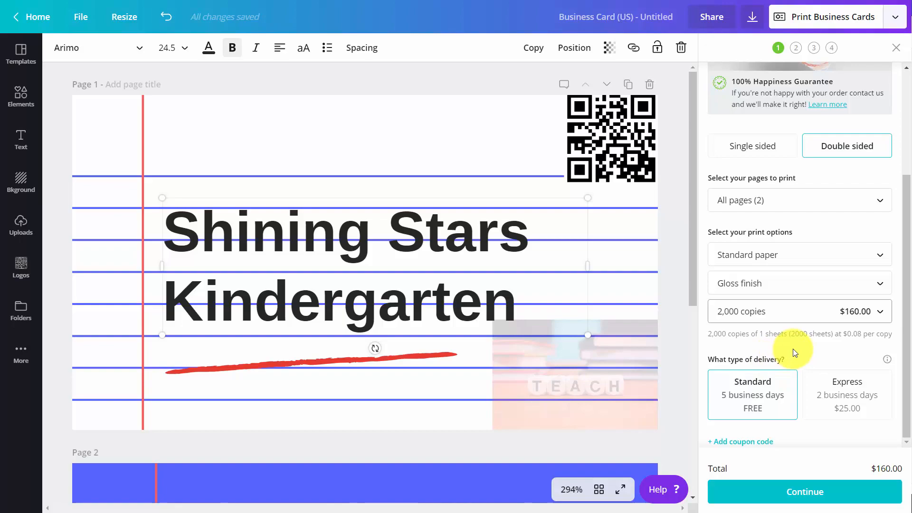
{"action": "scroll", "coordinate": [795, 351], "scroll_direction": "up", "scroll_amount": 3}
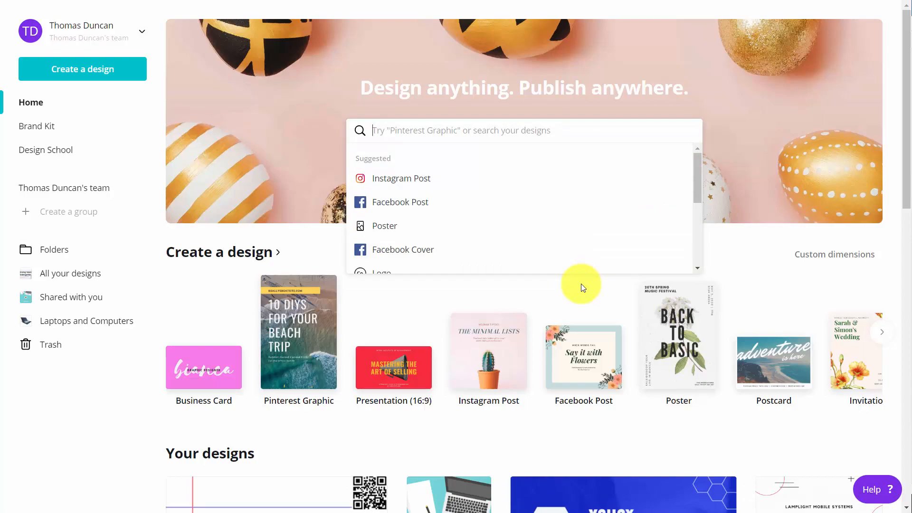
Search the design types on the home page for "facebook" and create a new Facebook Event Cover
{"action": "type", "text": "faceb"}
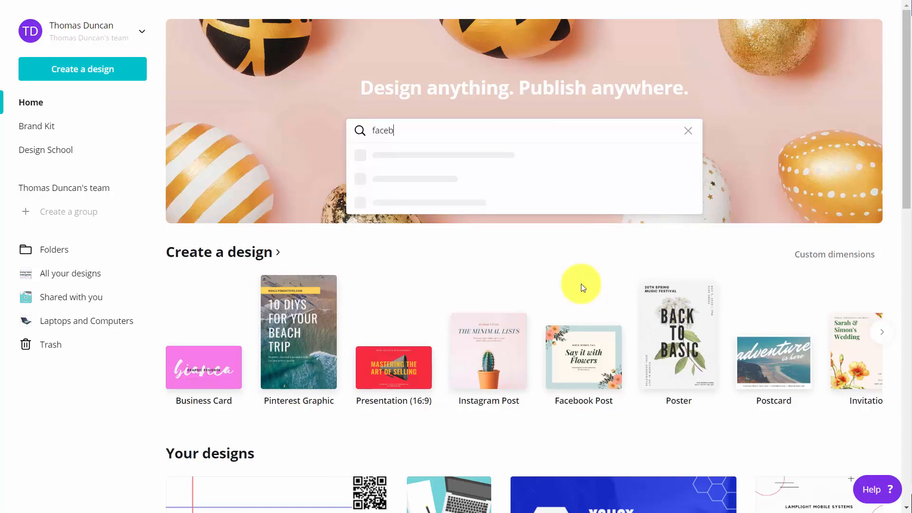
{"action": "type", "text": "ook"}
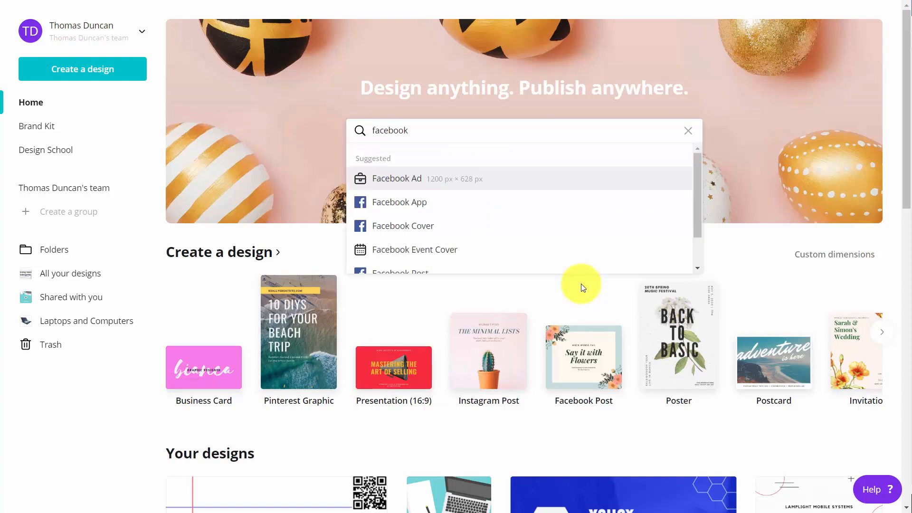
{"action": "scroll", "coordinate": [452, 252], "scroll_direction": "down", "scroll_amount": 1}
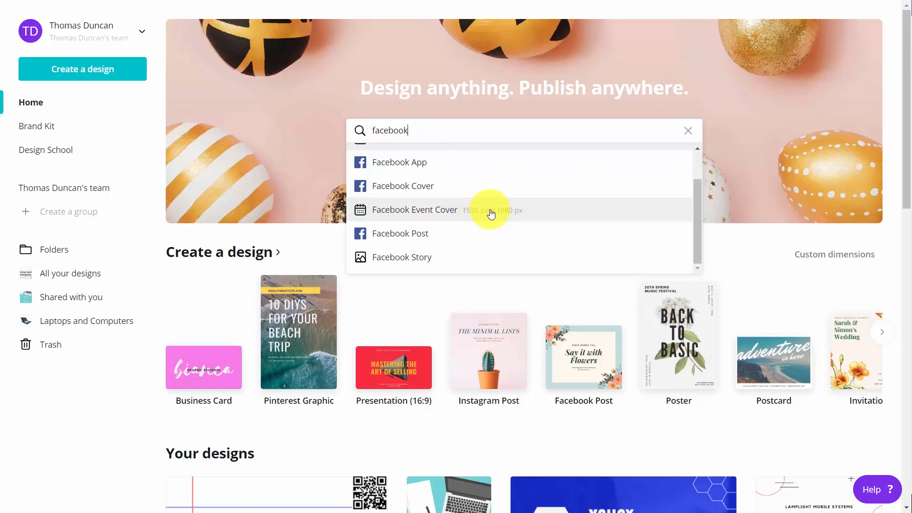
{"action": "left_click", "coordinate": [436, 216]}
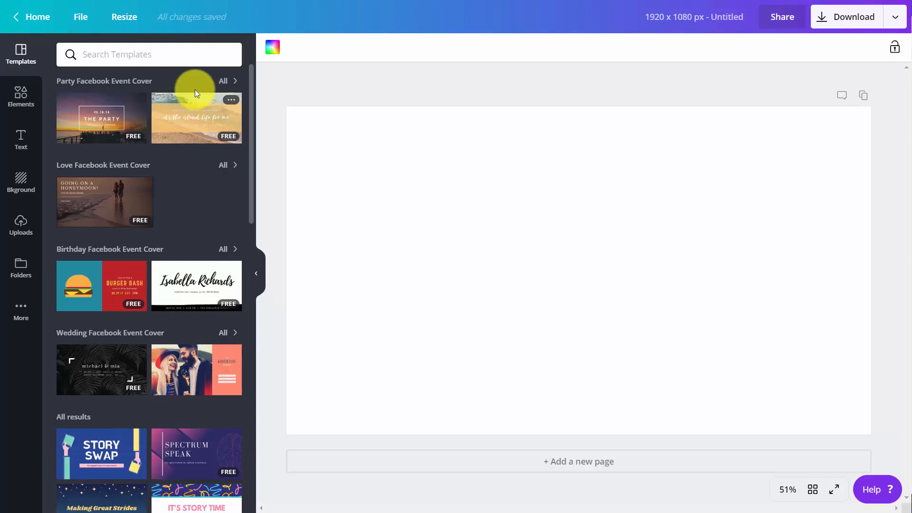
Search the templates for "marketing" and apply the GLOBAL BIZ SUMMIT template to the event cover
{"action": "left_click", "coordinate": [98, 55]}
{"action": "type", "text": "marketing"}
{"action": "key", "text": "Return"}
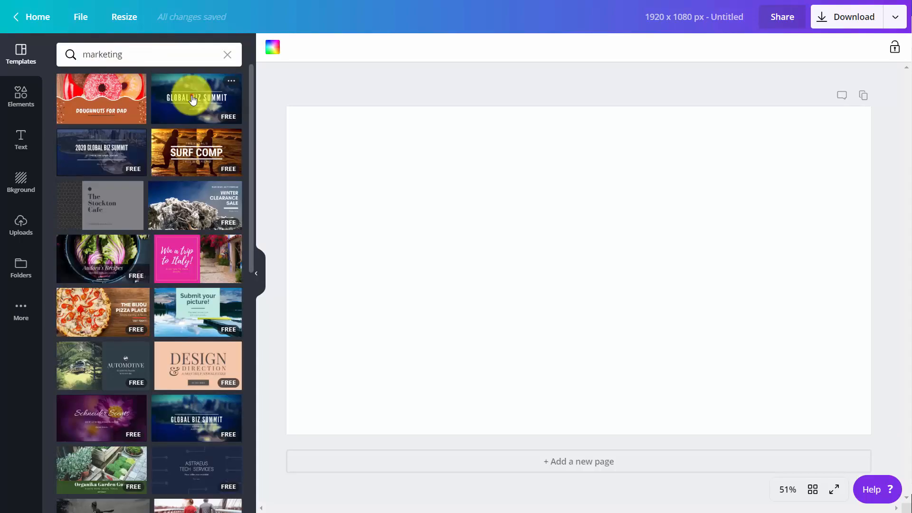
{"action": "left_click", "coordinate": [193, 99]}
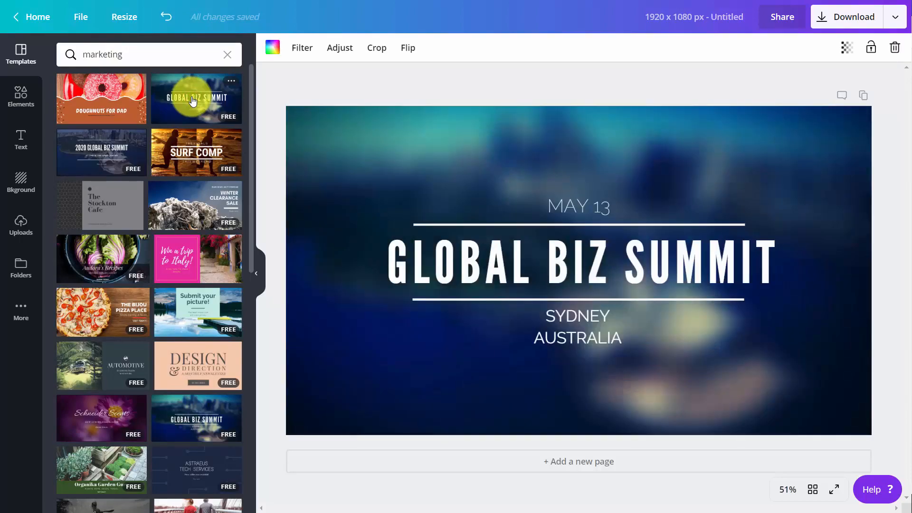
Replace the event cover's background image with the green brand color
{"action": "left_click", "coordinate": [272, 51]}
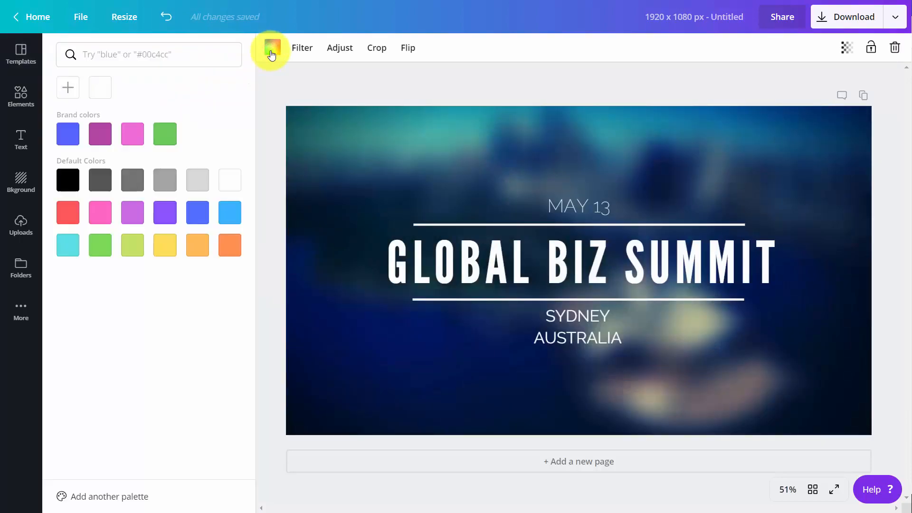
{"action": "left_click", "coordinate": [125, 132]}
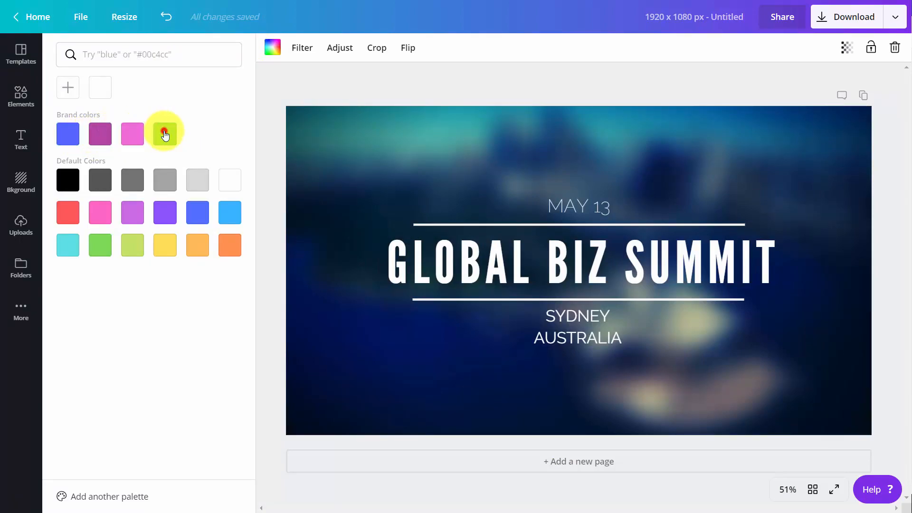
{"action": "left_click", "coordinate": [165, 135]}
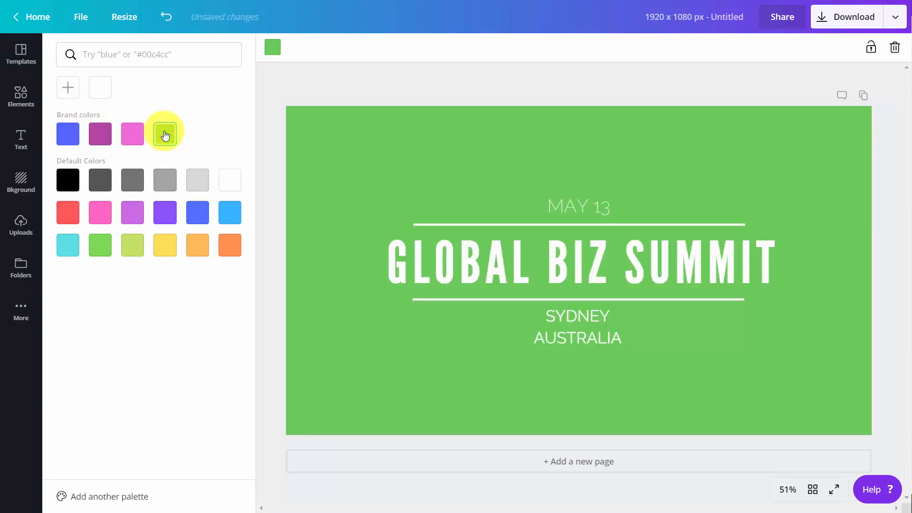
Add the QR code from the Logos folder to the event cover, shrink it and place it in the cover's upper left corner
{"action": "left_click", "coordinate": [21, 97]}
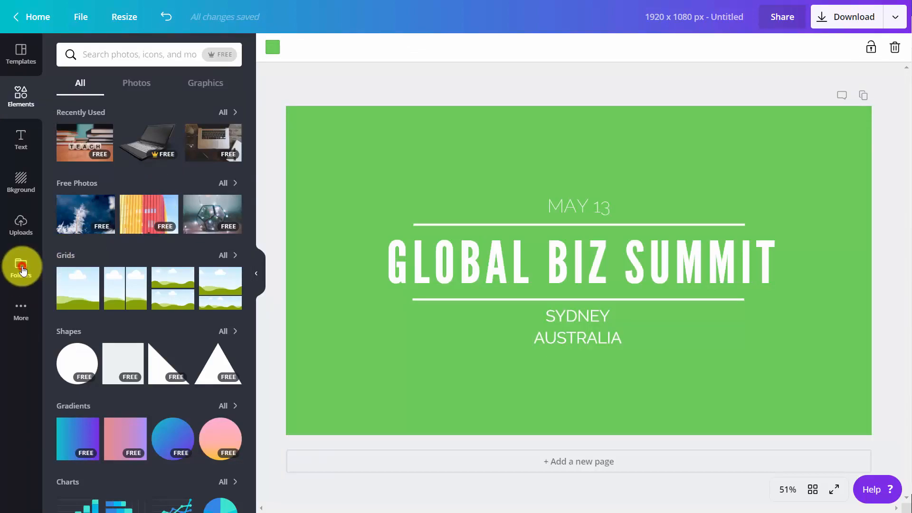
{"action": "left_click", "coordinate": [22, 268]}
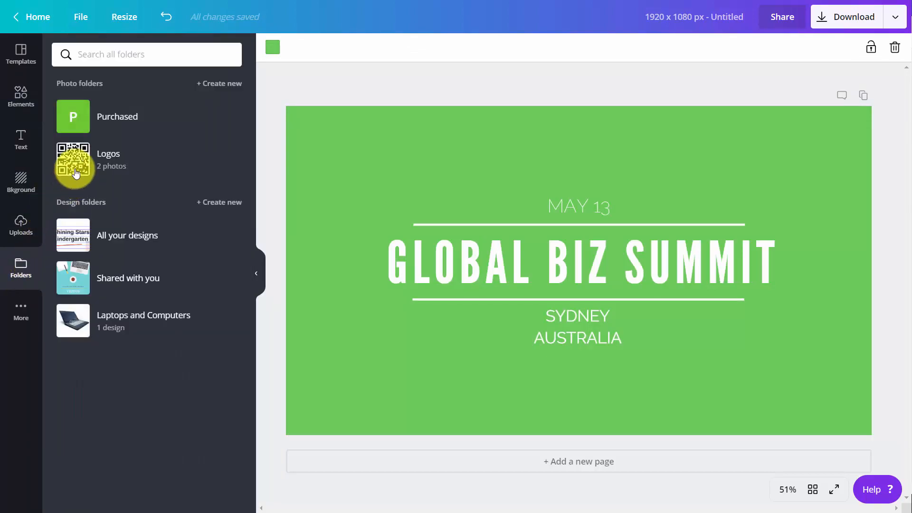
{"action": "left_click", "coordinate": [76, 172]}
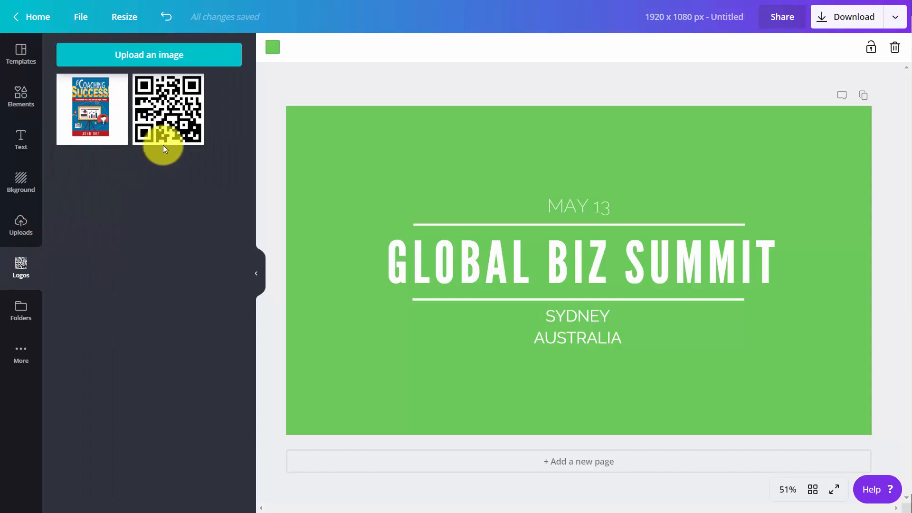
{"action": "left_click", "coordinate": [164, 145]}
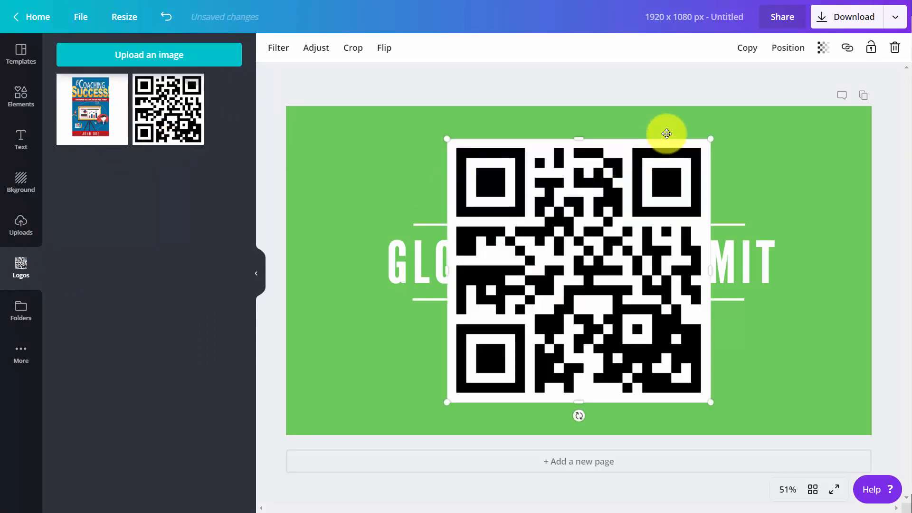
{"action": "left_click_drag", "start_coordinate": [710, 142], "coordinate": [355, 119]}
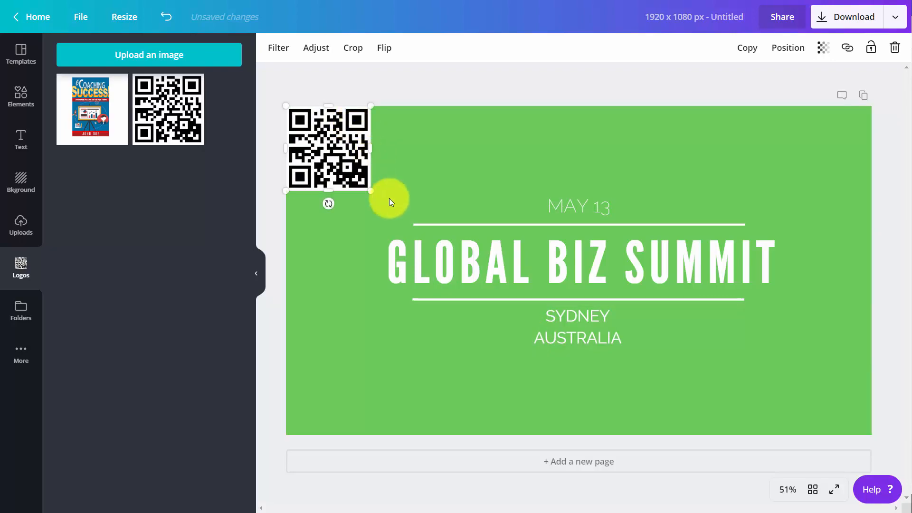
Set the GLOBAL BIZ SUMMIT title's font to the brand font Aleo
{"action": "double_click", "coordinate": [471, 252]}
{"action": "left_click", "coordinate": [470, 252]}
{"action": "triple_click", "coordinate": [470, 252]}
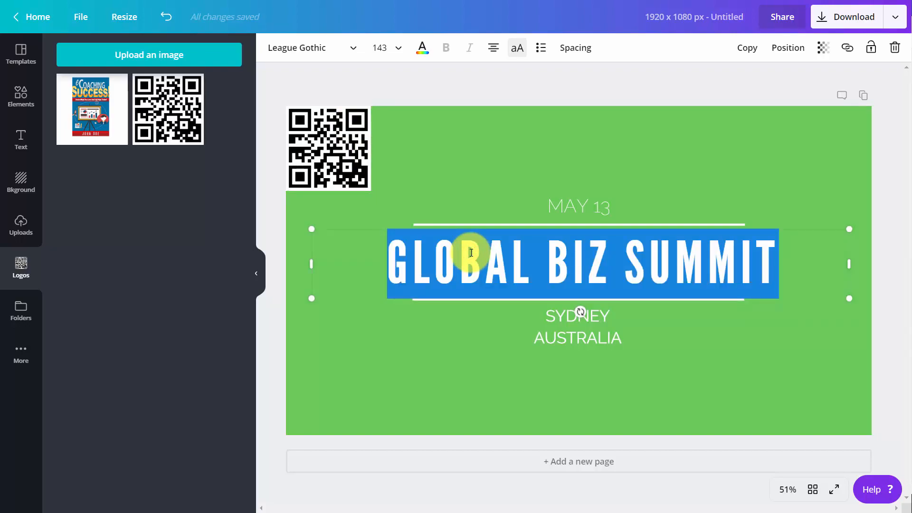
{"action": "left_click", "coordinate": [351, 48]}
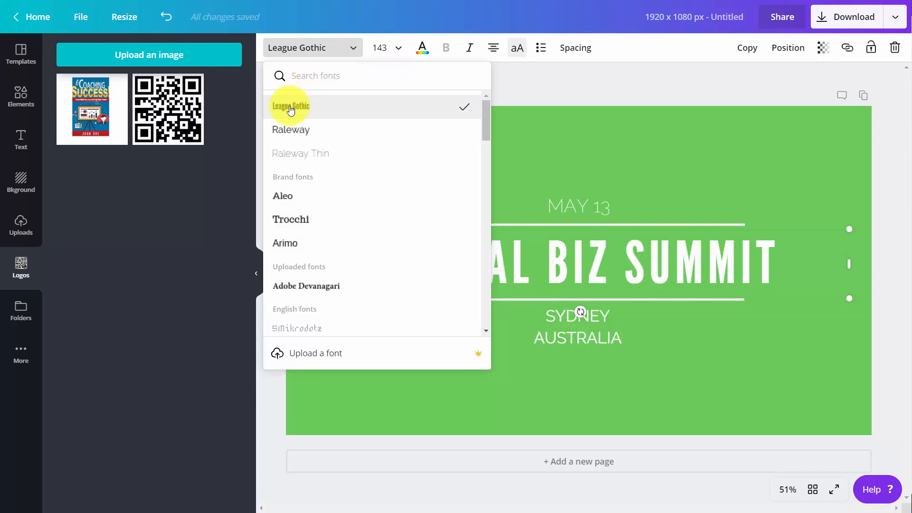
{"action": "left_click", "coordinate": [282, 201]}
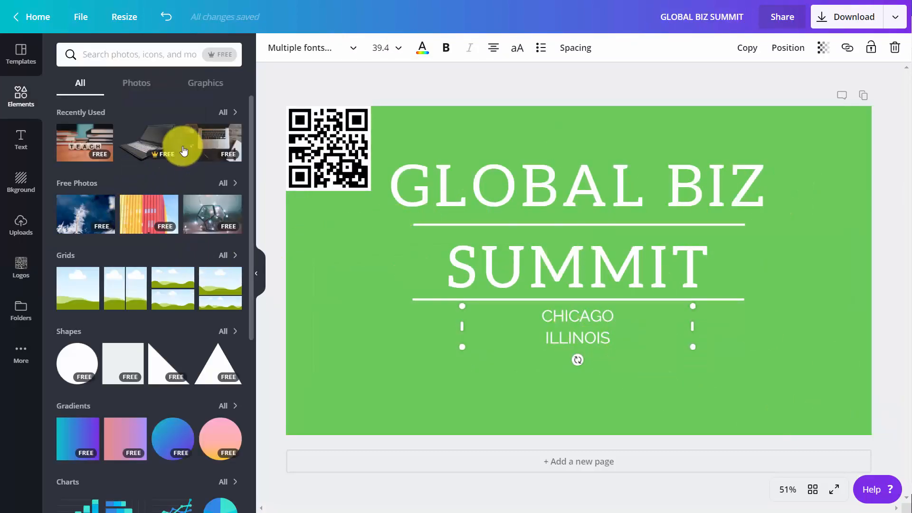
Add the recently used laptop image, shrunk into the event cover's lower right corner, and flip it horizontally
{"action": "left_click", "coordinate": [149, 153]}
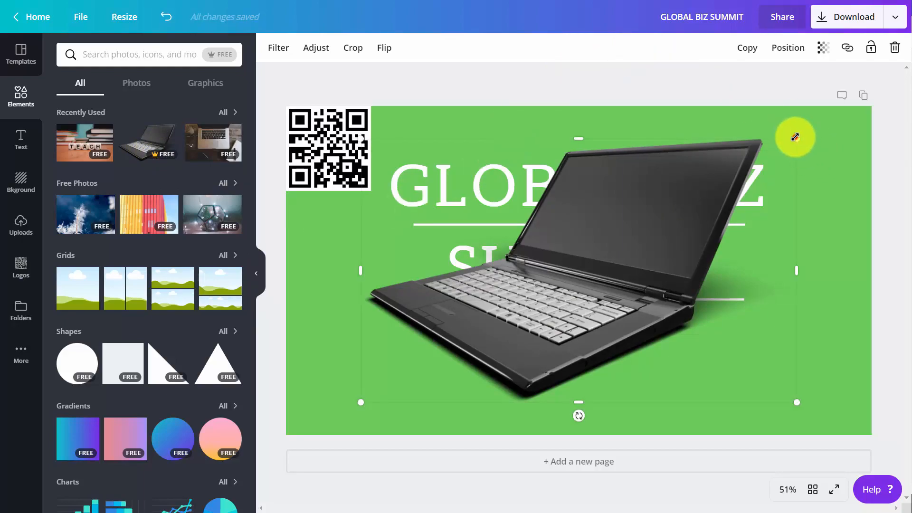
{"action": "left_click_drag", "start_coordinate": [796, 138], "coordinate": [570, 256]}
{"action": "left_click_drag", "start_coordinate": [549, 269], "coordinate": [526, 311]}
{"action": "left_click_drag", "start_coordinate": [653, 326], "coordinate": [798, 365]}
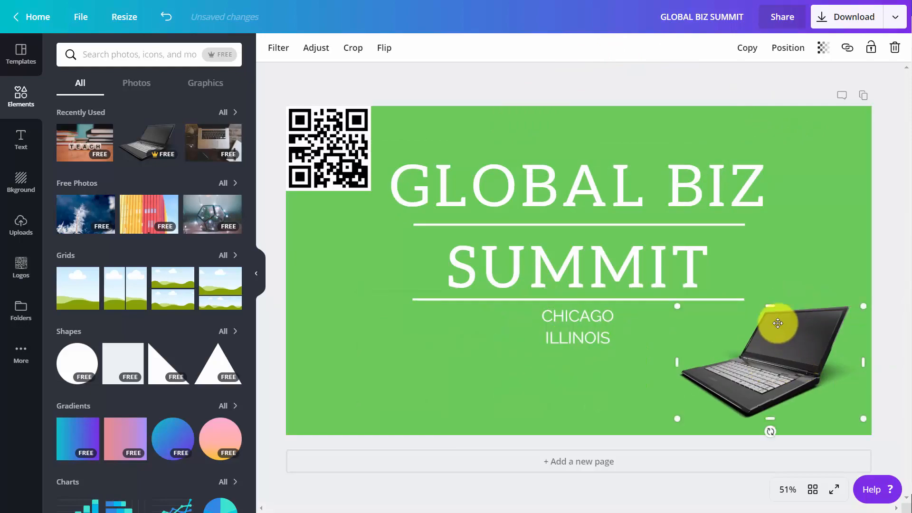
{"action": "left_click", "coordinate": [383, 49]}
{"action": "left_click", "coordinate": [405, 79]}
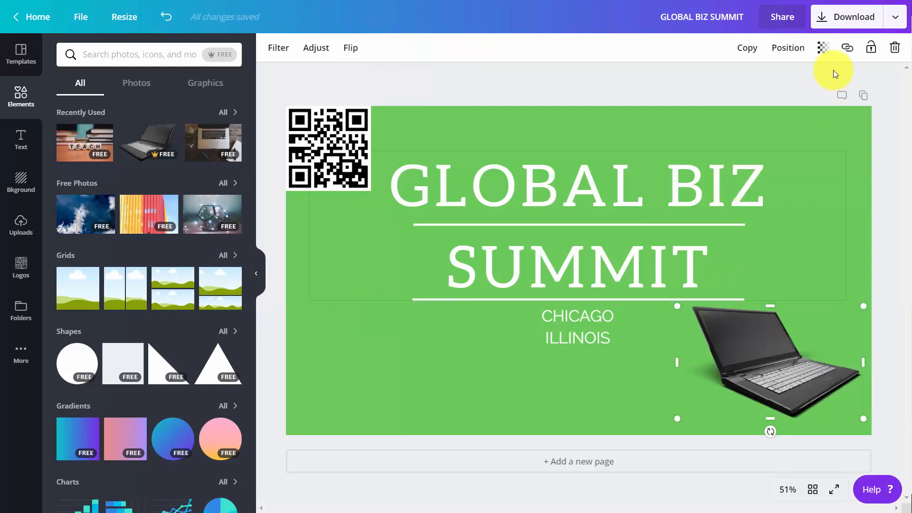
Download the event cover as a PNG and save it as GLOBAL BIZ SUMMIT.png in the images downloaded folder
{"action": "left_click", "coordinate": [824, 21]}
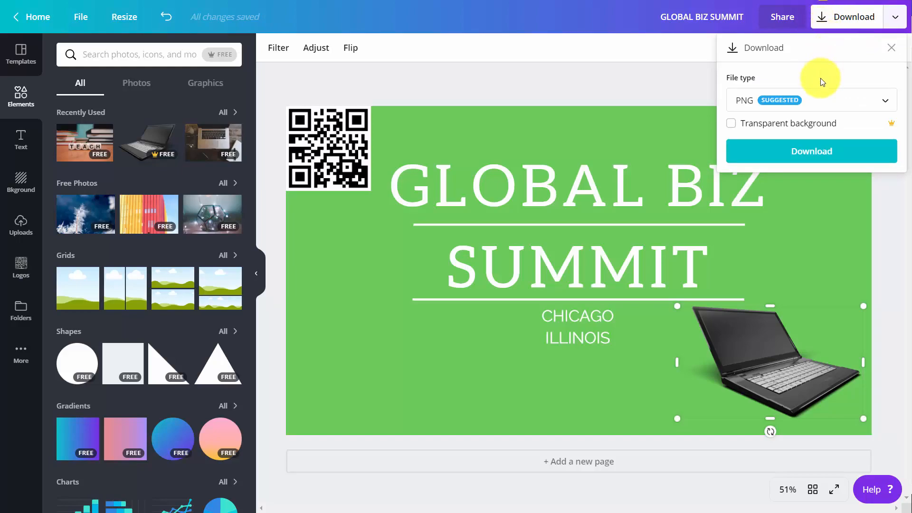
{"action": "left_click", "coordinate": [818, 98]}
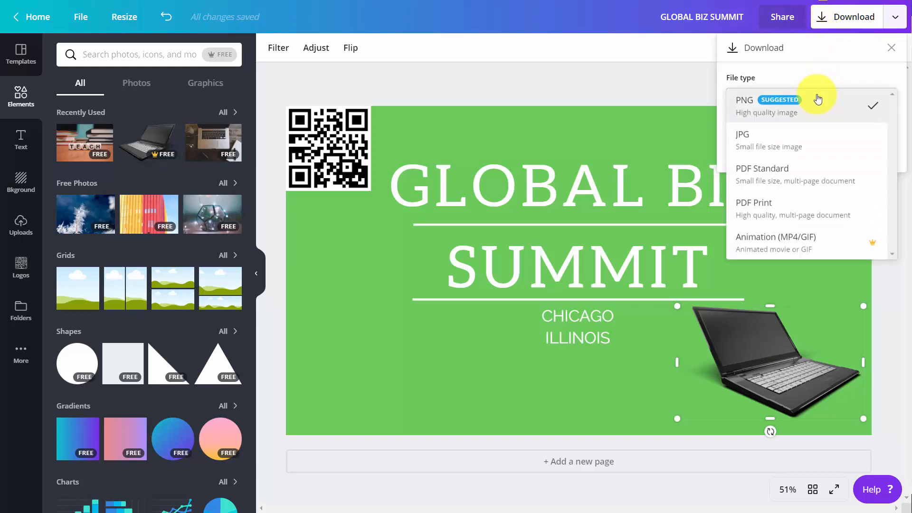
{"action": "left_click", "coordinate": [792, 115]}
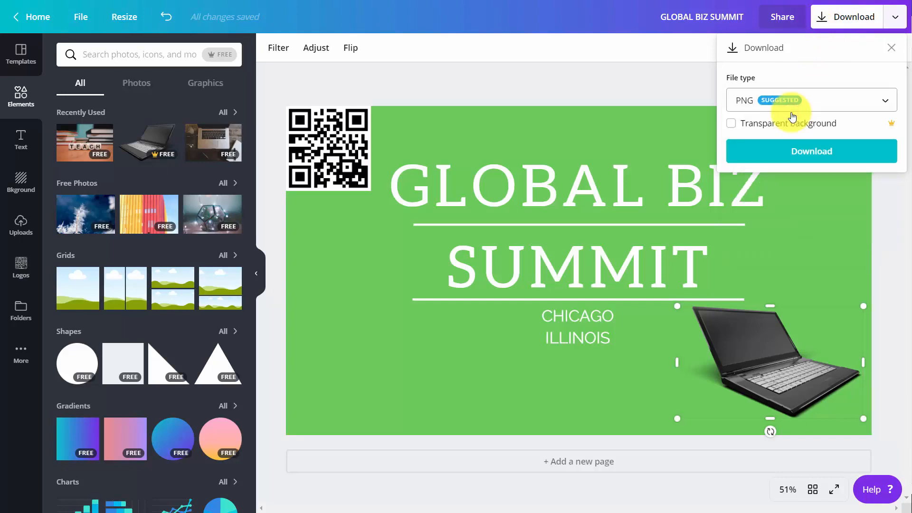
{"action": "left_click", "coordinate": [800, 153]}
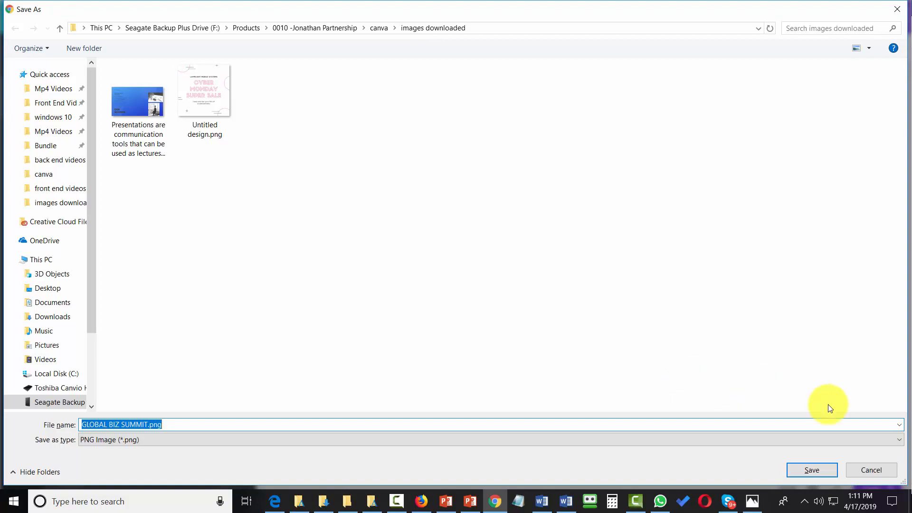
{"action": "left_click", "coordinate": [807, 468]}
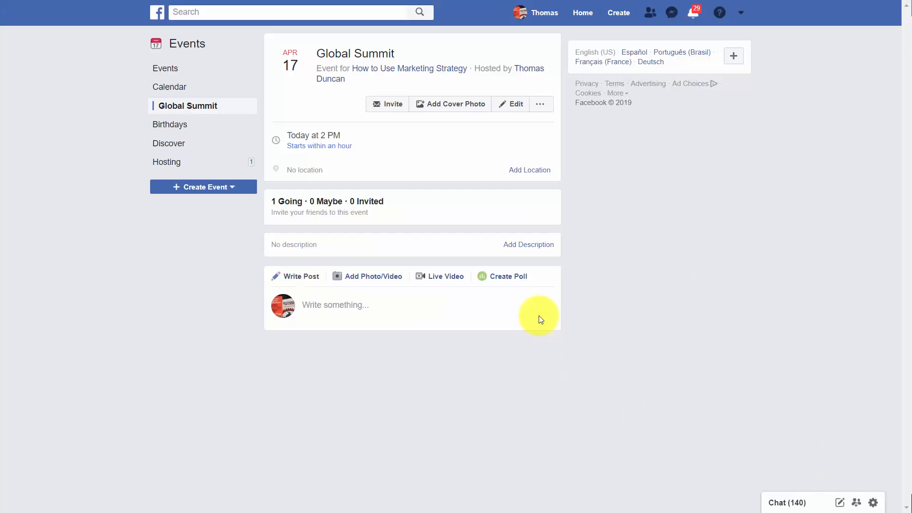
In the Global Summit event on Facebook, upload the downloaded cover image as the event photo and save the event
{"action": "left_click", "coordinate": [453, 111]}
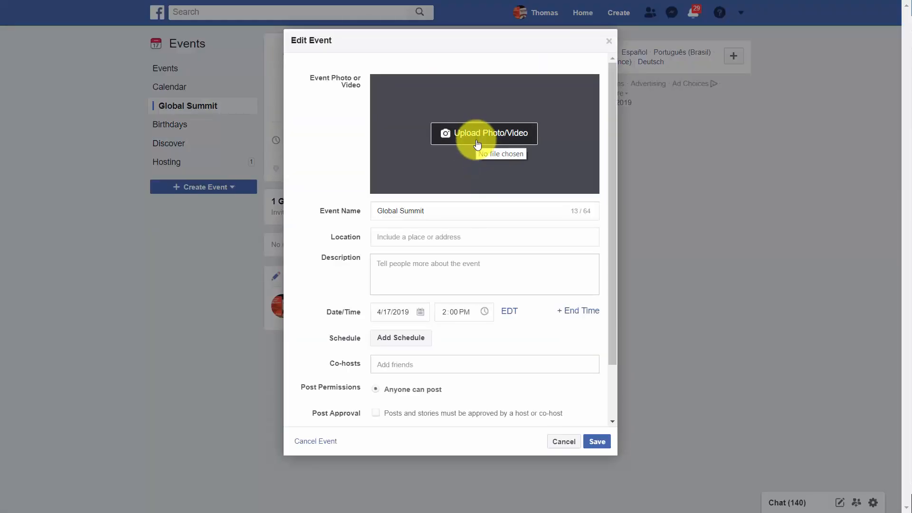
{"action": "left_click", "coordinate": [478, 144]}
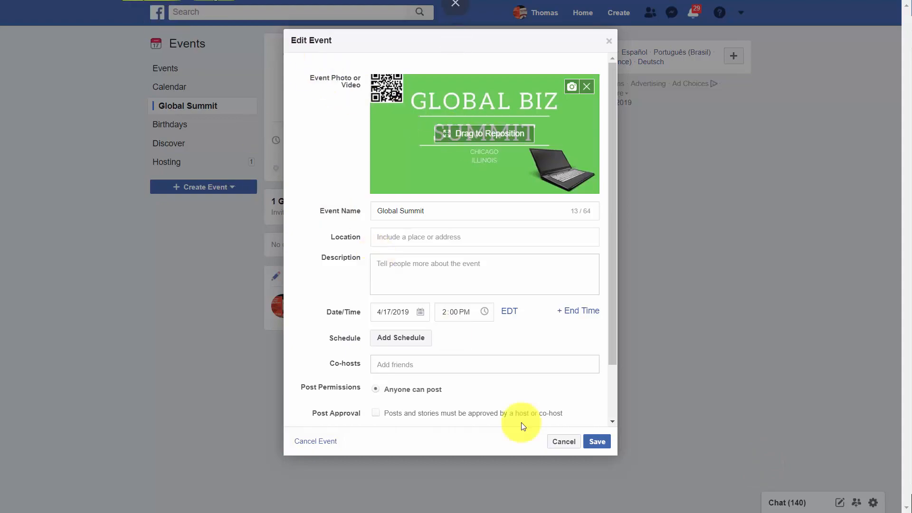
{"action": "left_click", "coordinate": [596, 442]}
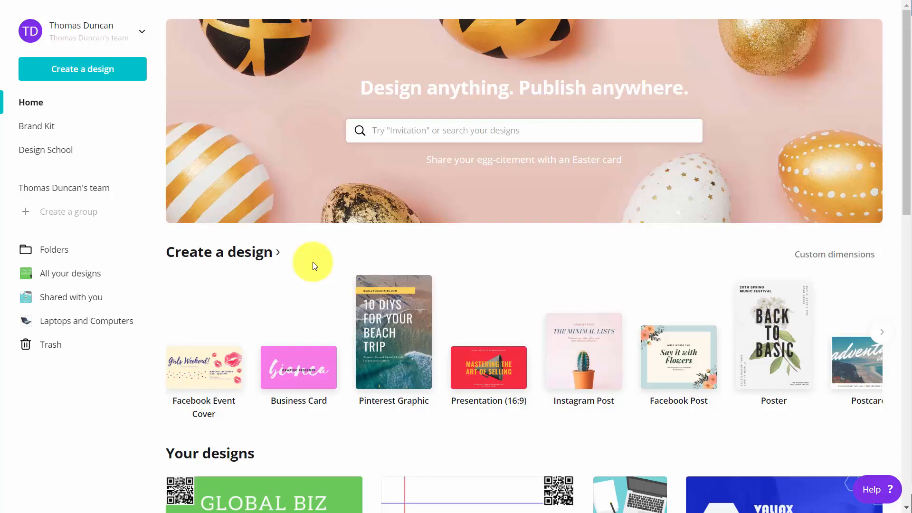
In Canva, create a new Instagram Post and apply the MONTHLY HACKATHON template found by searching for "technology"
{"action": "left_click", "coordinate": [585, 354]}
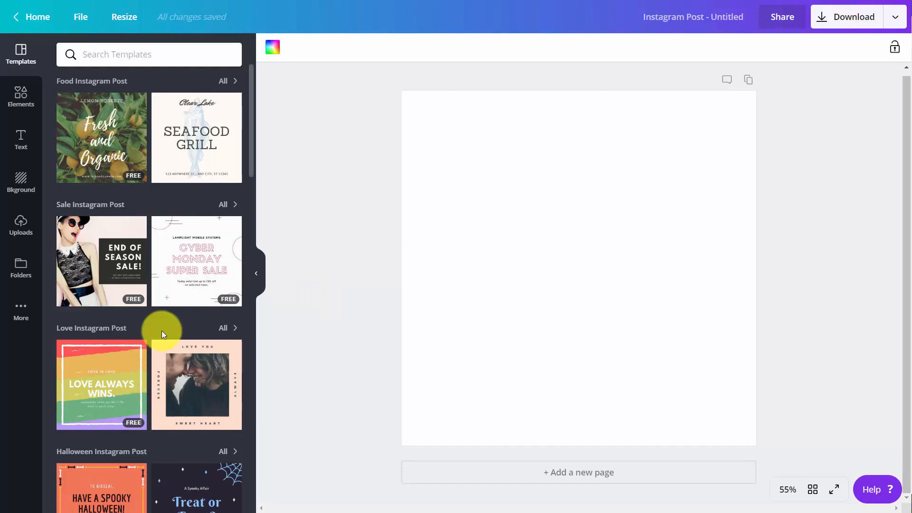
{"action": "left_click", "coordinate": [120, 53]}
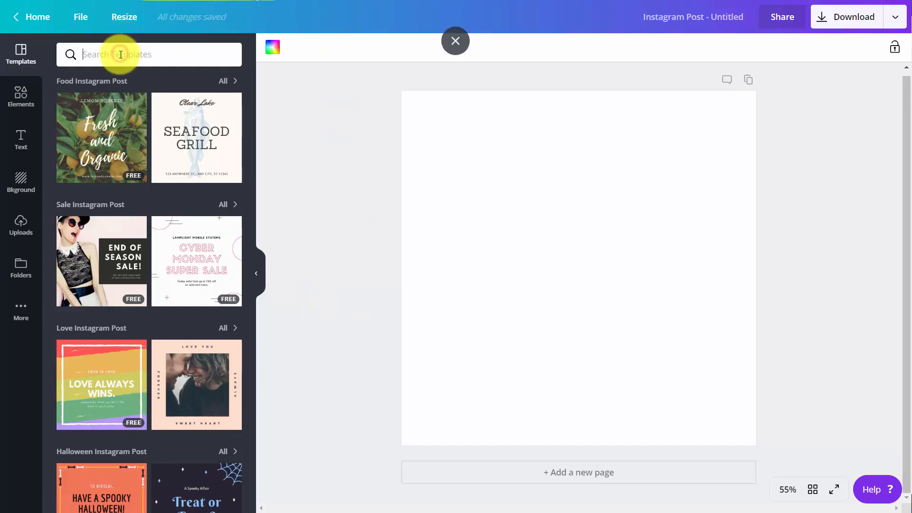
{"action": "type", "text": "technology"}
{"action": "key", "text": "Return"}
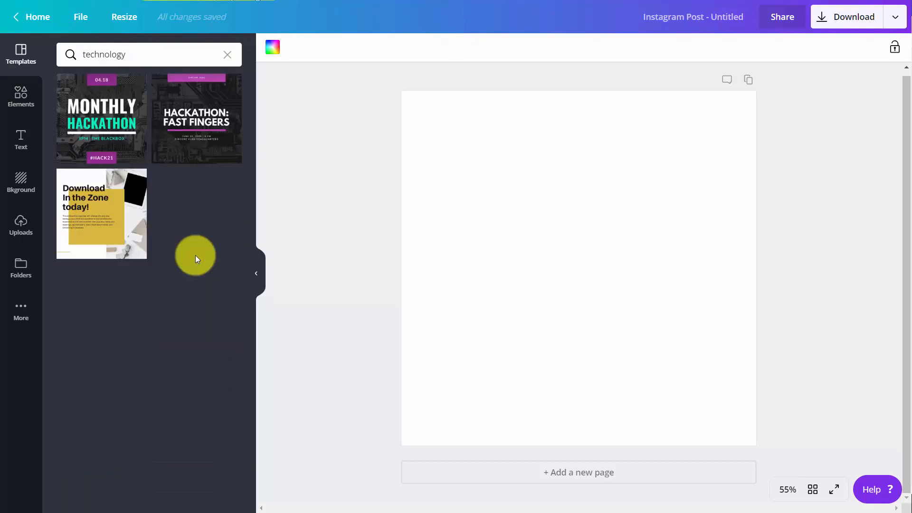
{"action": "left_click", "coordinate": [113, 116]}
{"action": "left_click", "coordinate": [570, 260]}
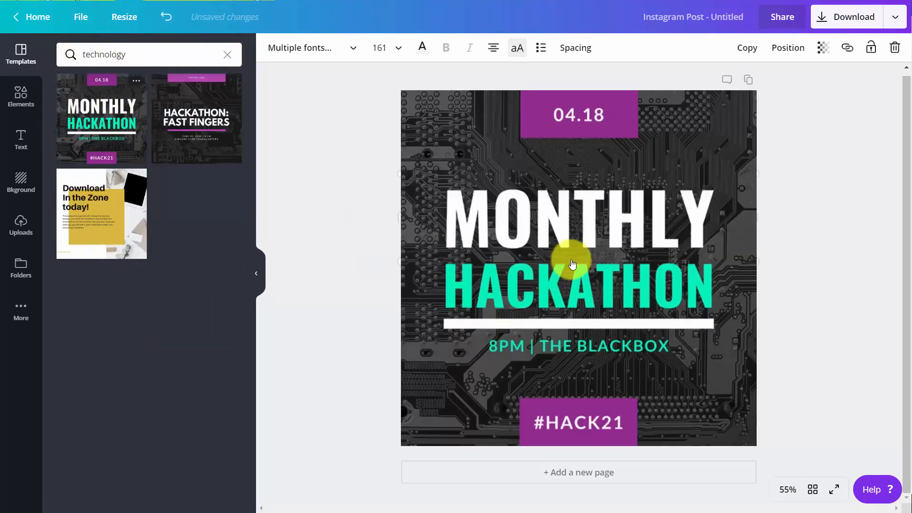
{"action": "double_click", "coordinate": [592, 183]}
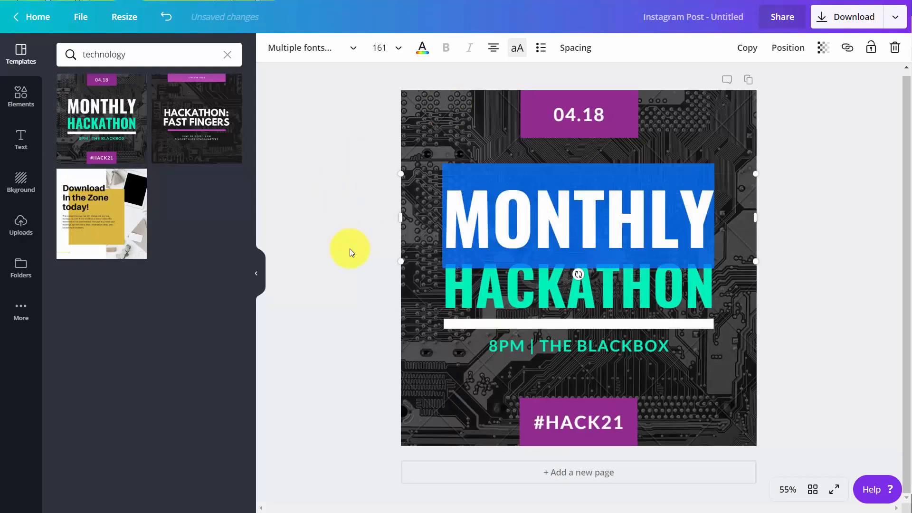
Apply the Nordic filter to the post's circuit board background and adjust its tint to 57 and saturation to -91
{"action": "left_click", "coordinate": [400, 317]}
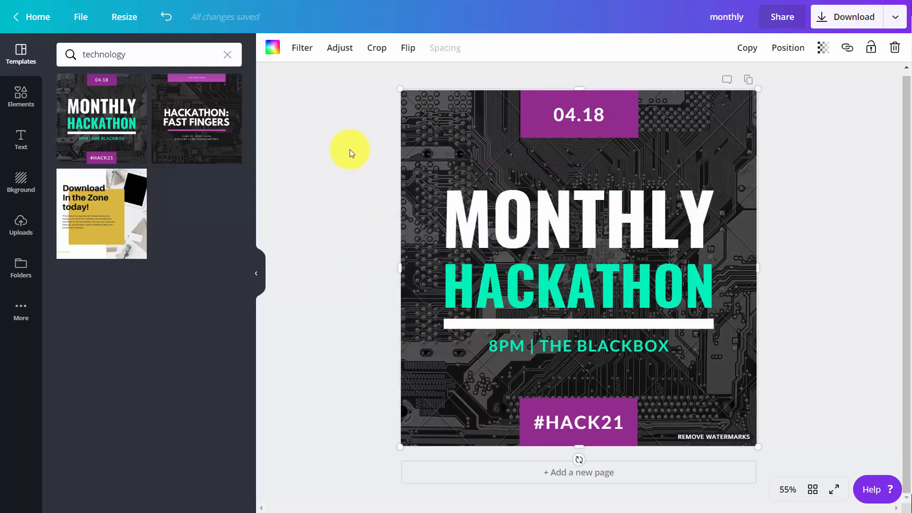
{"action": "left_click", "coordinate": [302, 51]}
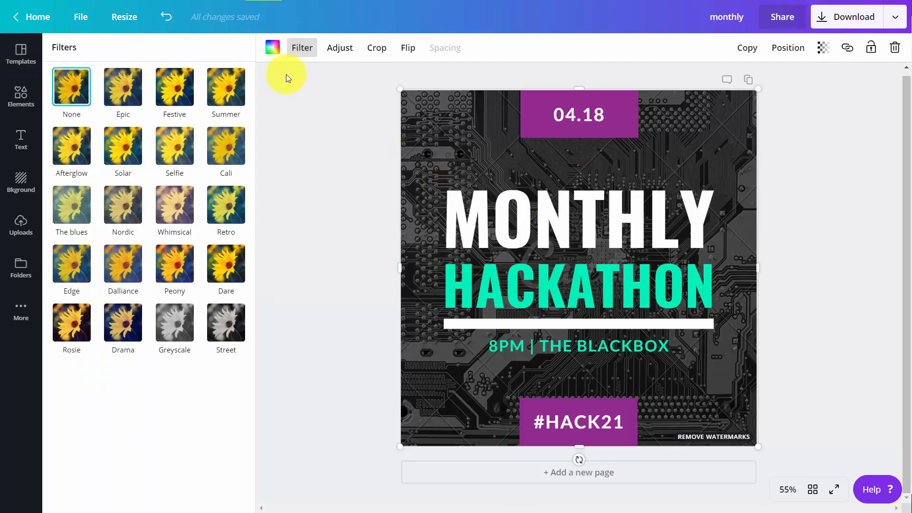
{"action": "left_click", "coordinate": [125, 210]}
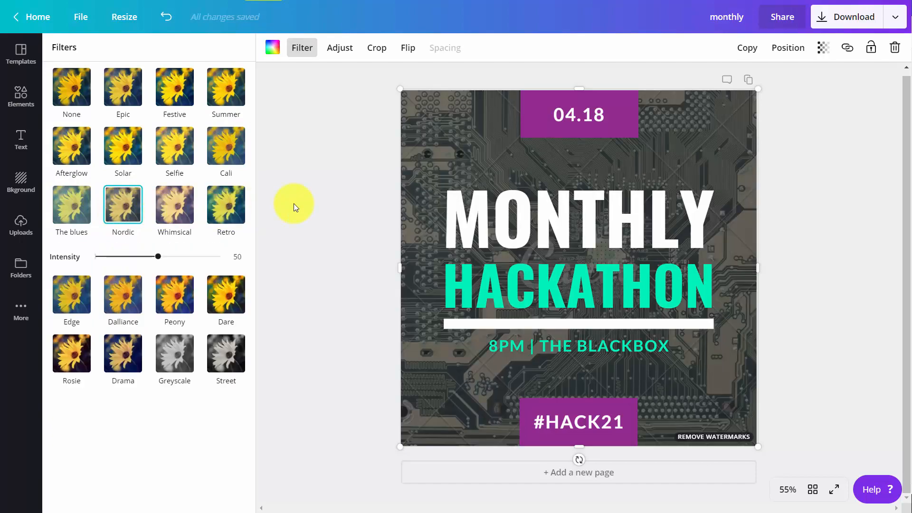
{"action": "left_click", "coordinate": [340, 47]}
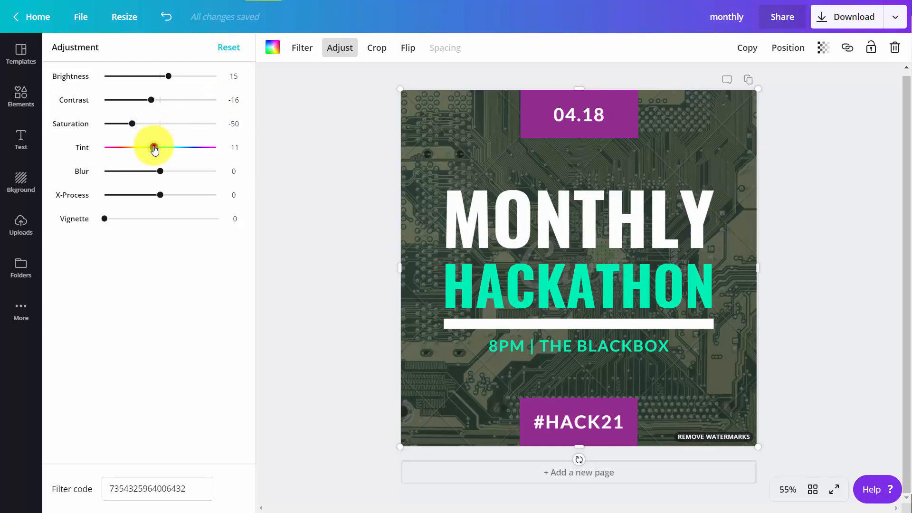
{"action": "left_click_drag", "start_coordinate": [154, 149], "coordinate": [194, 154]}
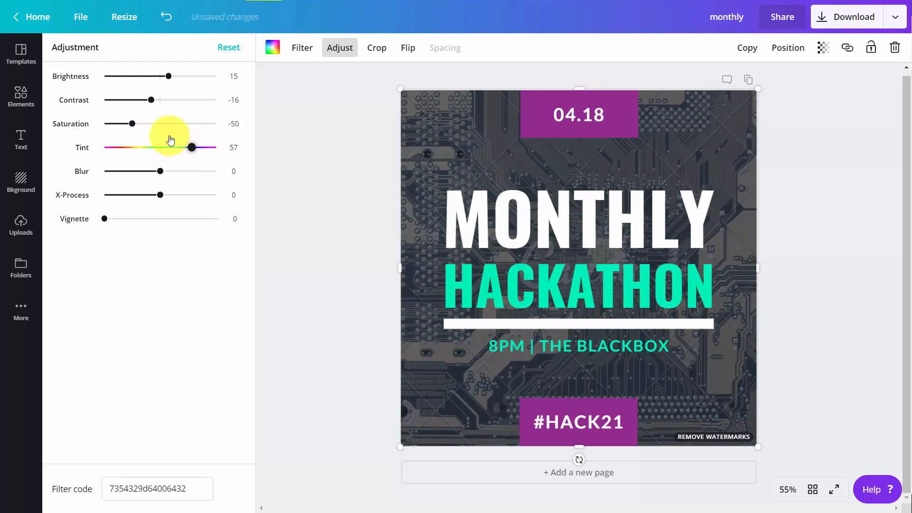
{"action": "left_click_drag", "start_coordinate": [130, 123], "coordinate": [105, 135]}
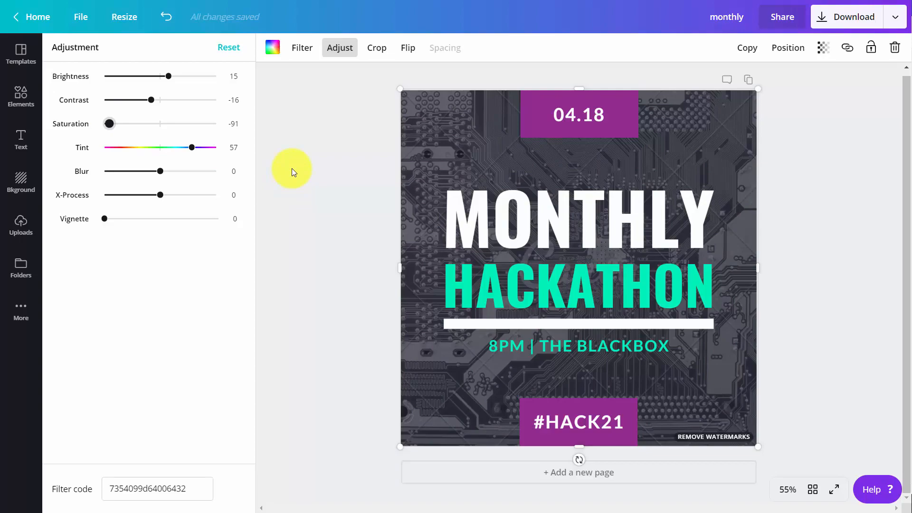
Add the QR code from the Logos folder, shrink it to about 186 px square and place it near the post's lower right edge
{"action": "left_click", "coordinate": [20, 266]}
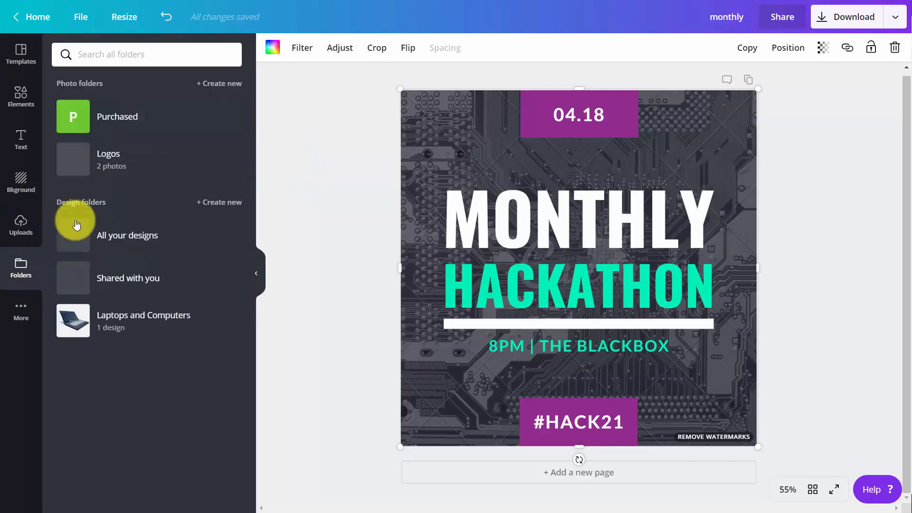
{"action": "left_click", "coordinate": [83, 153]}
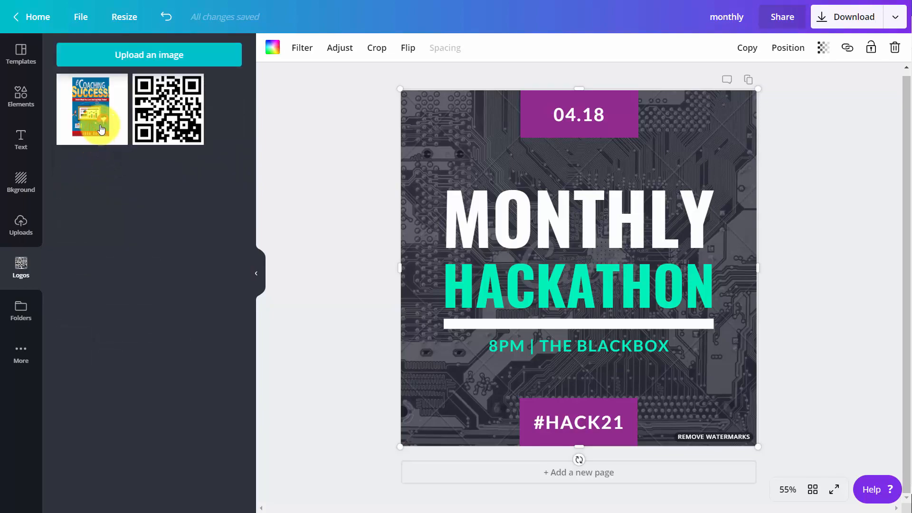
{"action": "left_click", "coordinate": [163, 112]}
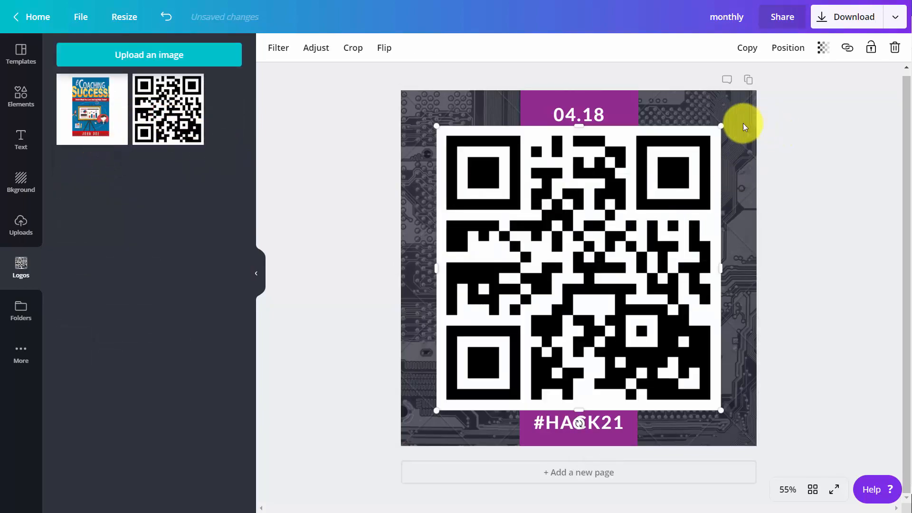
{"action": "left_click_drag", "start_coordinate": [717, 125], "coordinate": [478, 349]}
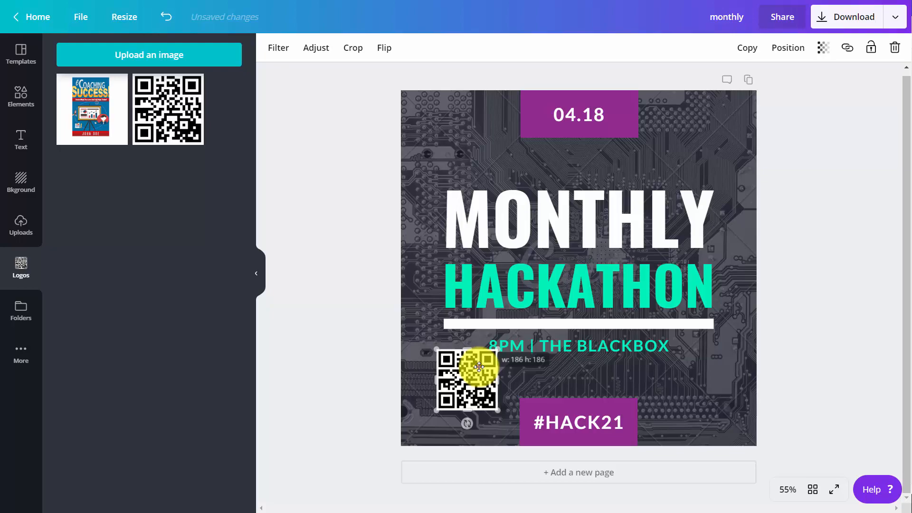
{"action": "left_click_drag", "start_coordinate": [479, 366], "coordinate": [733, 355]}
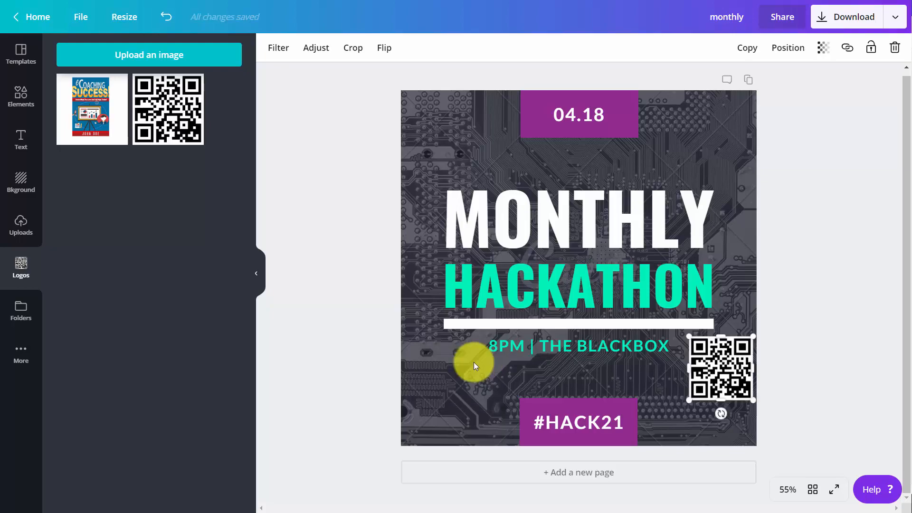
Set the font of the MONTHLY text to the brand font Arimo
{"action": "left_click", "coordinate": [561, 229]}
{"action": "left_click", "coordinate": [562, 229]}
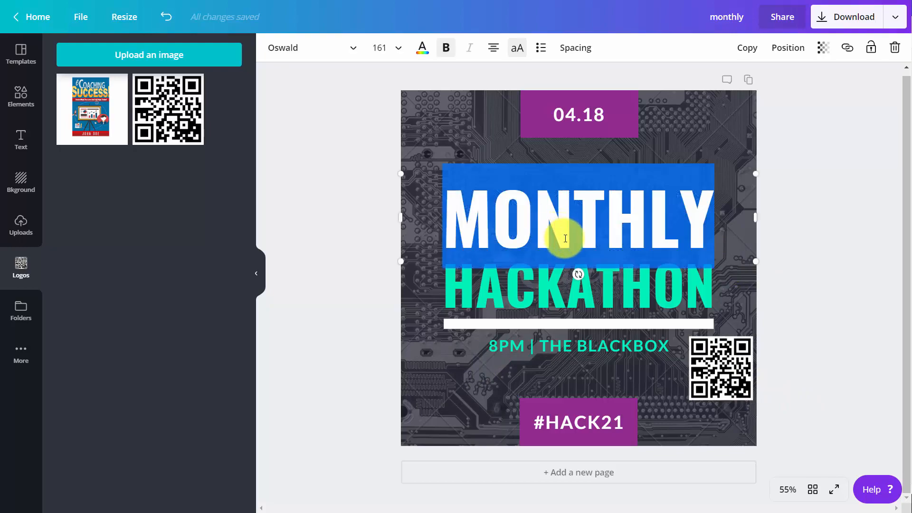
{"action": "left_click", "coordinate": [332, 47]}
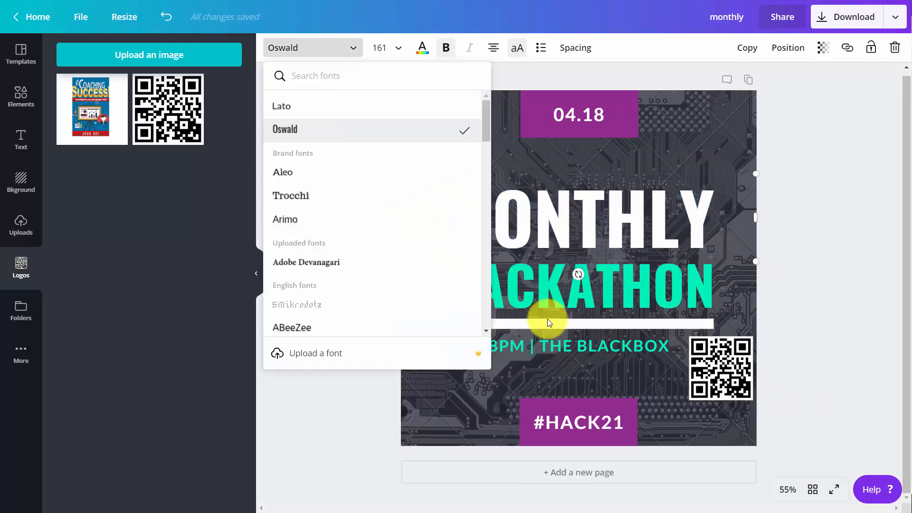
{"action": "left_click", "coordinate": [297, 227]}
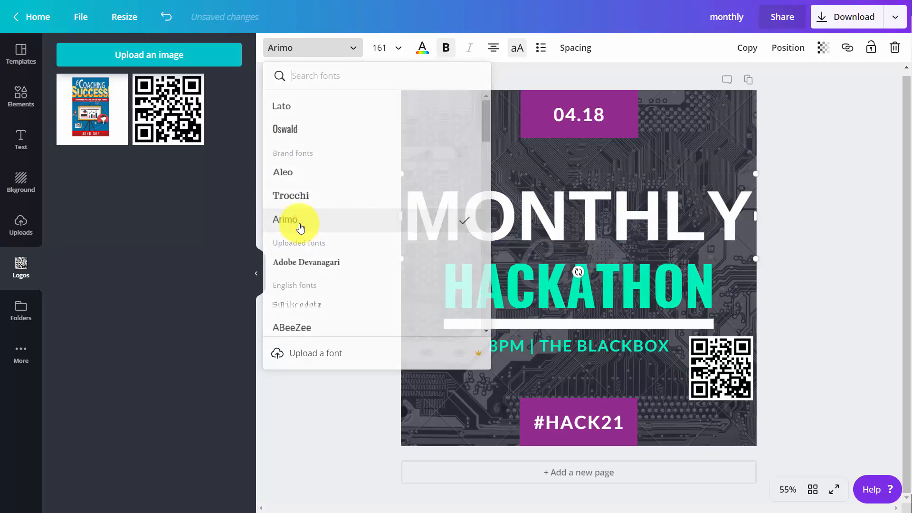
Set the font of the HACKATHON text to the brand font Arimo
{"action": "double_click", "coordinate": [546, 304]}
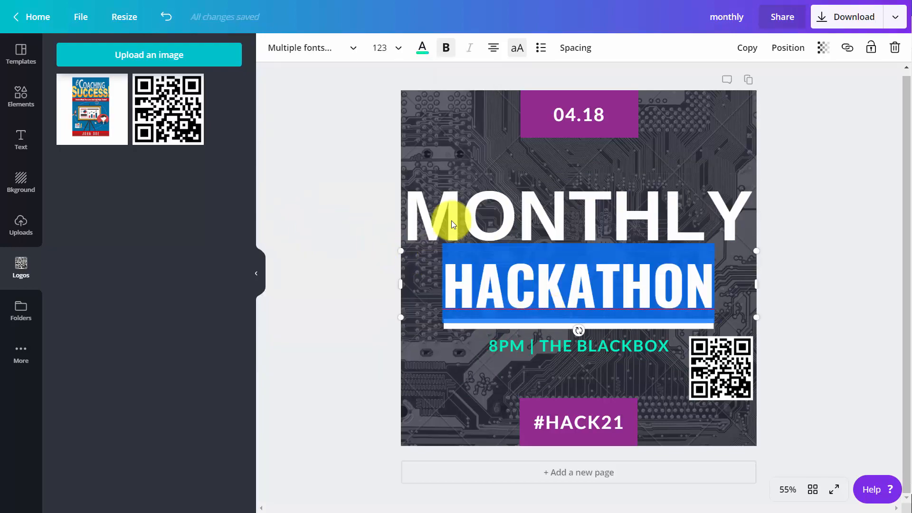
{"action": "left_click", "coordinate": [355, 56]}
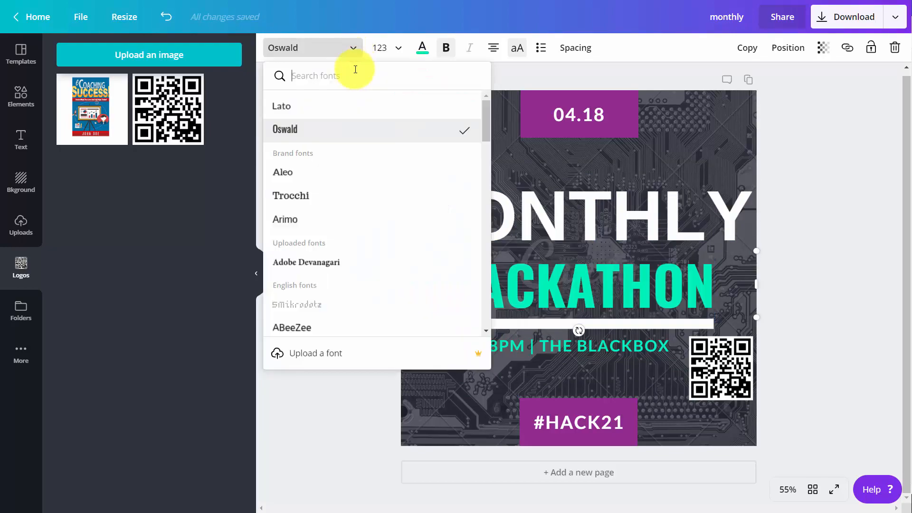
{"action": "left_click", "coordinate": [311, 217]}
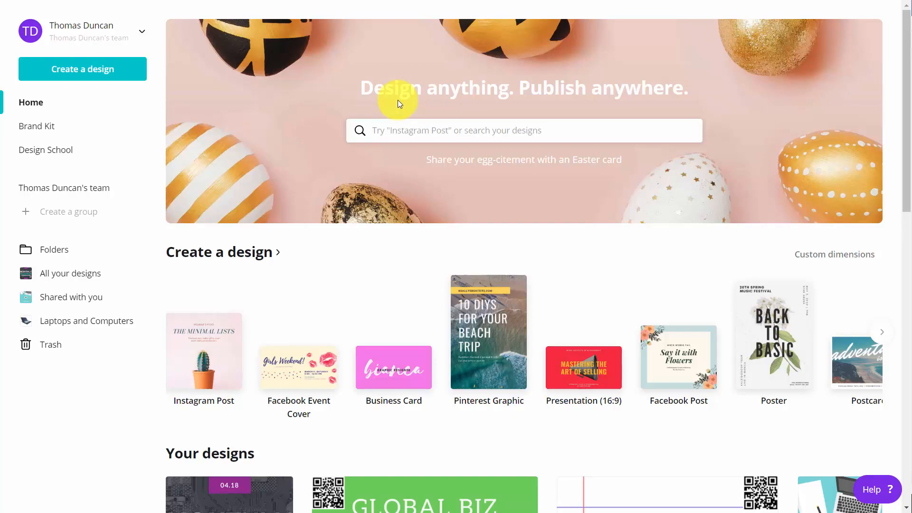
Search the design types for "you" and create a new YouTube Thumbnail design
{"action": "left_click", "coordinate": [404, 129]}
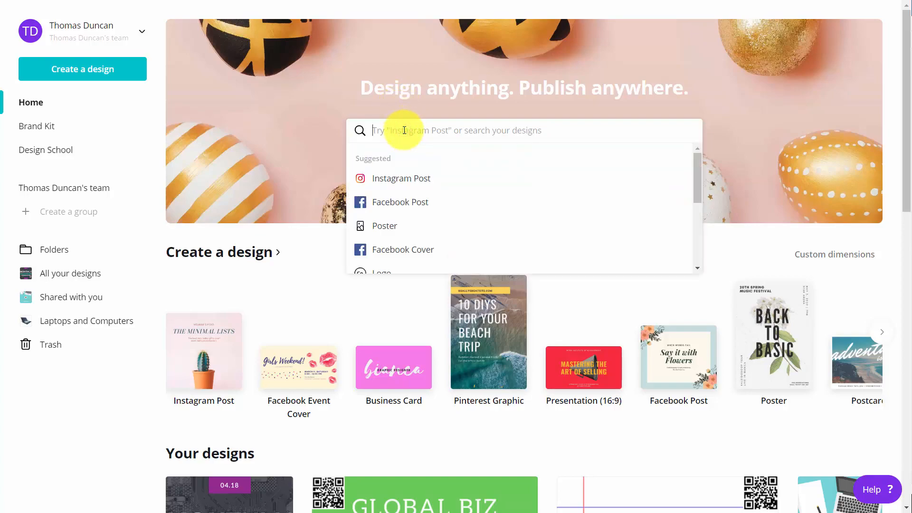
{"action": "type", "text": "y"}
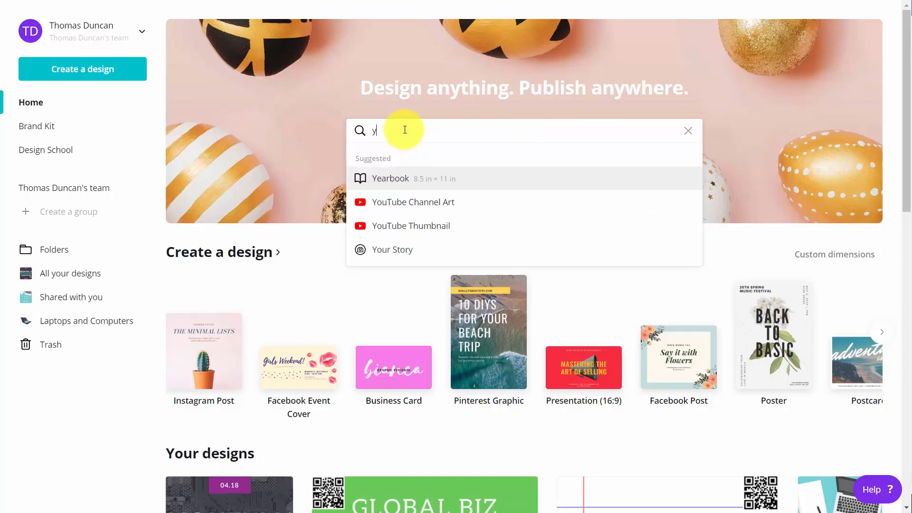
{"action": "type", "text": "ou"}
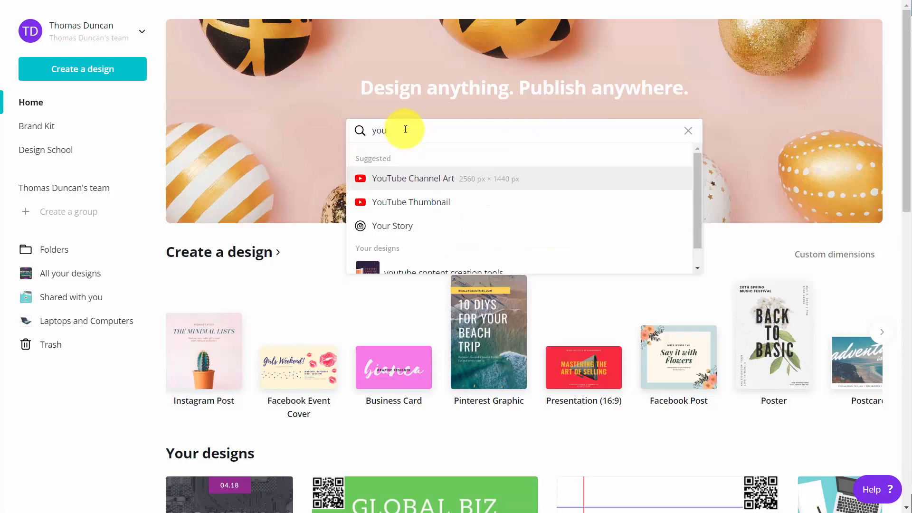
{"action": "left_click", "coordinate": [411, 204]}
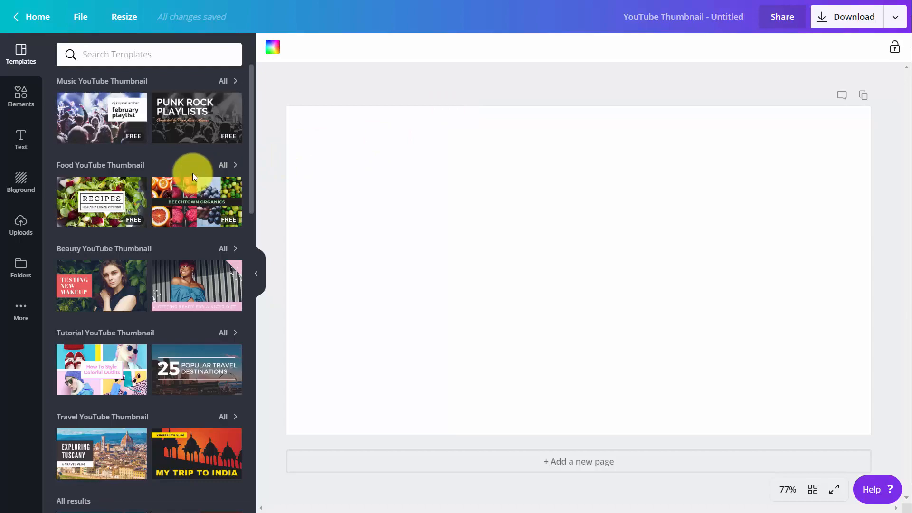
Search the templates for "video" and apply the SOCIAL MEDIA REVOLUTION template to the thumbnail
{"action": "left_click", "coordinate": [151, 58]}
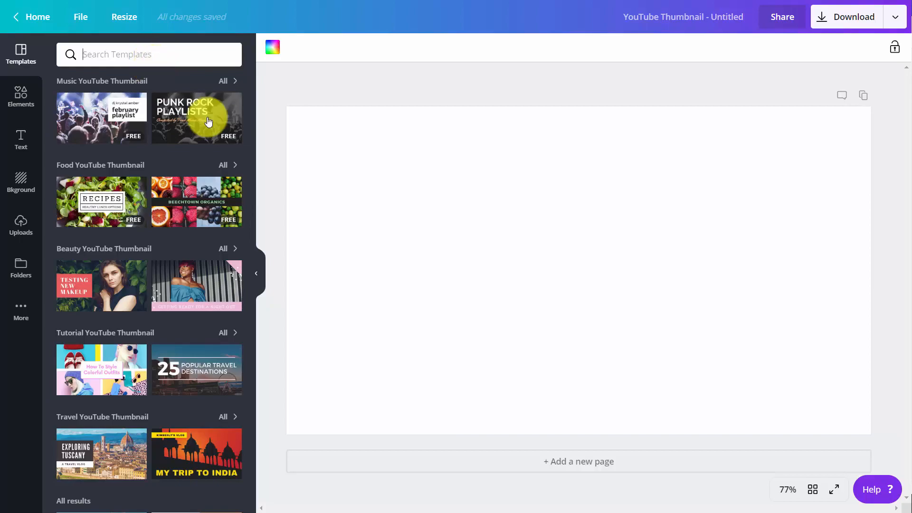
{"action": "type", "text": "video"}
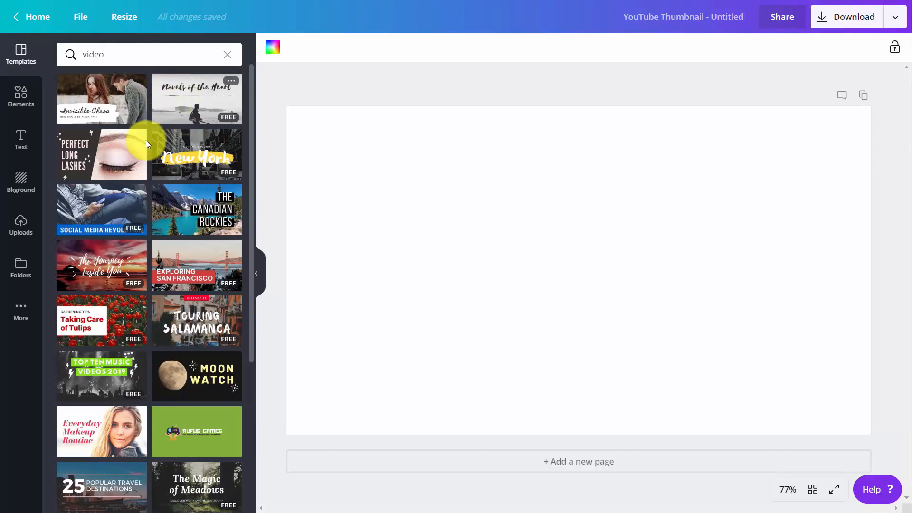
{"action": "left_click", "coordinate": [98, 211]}
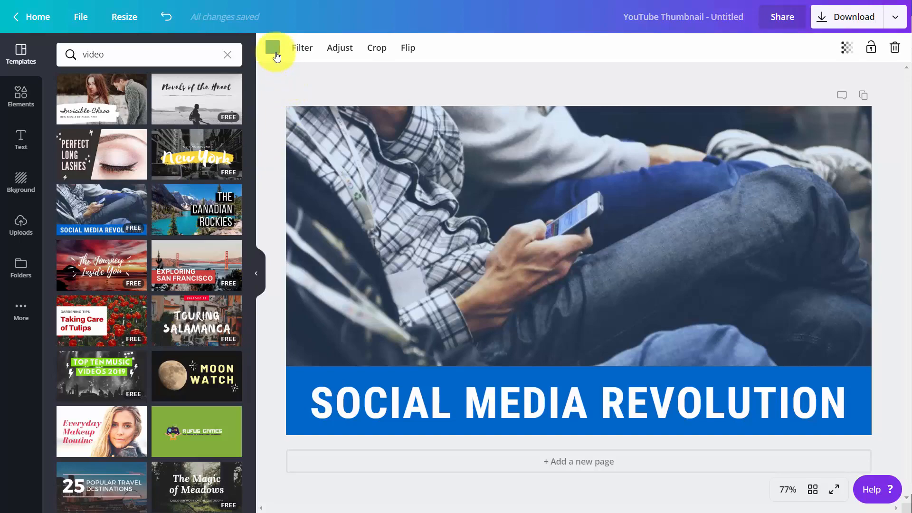
Recolor the thumbnail's background photo from blue to the purple brand color
{"action": "left_click", "coordinate": [274, 47]}
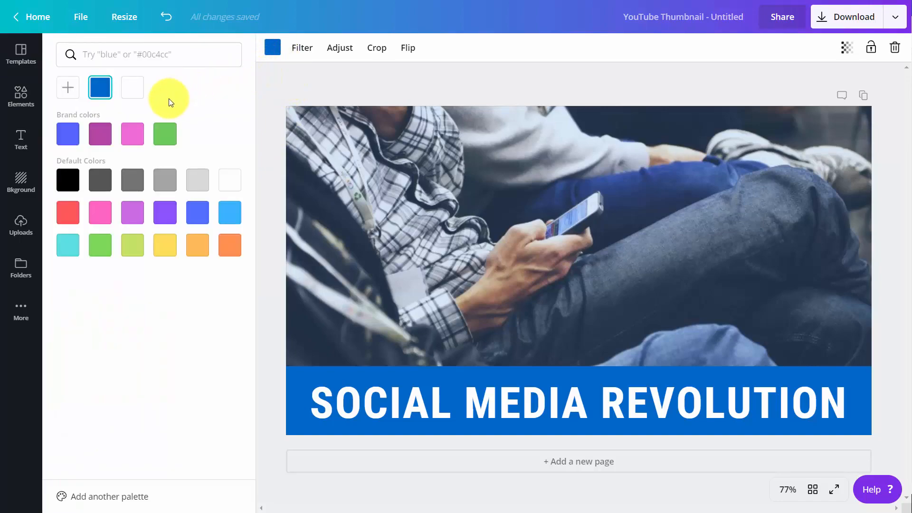
{"action": "left_click", "coordinate": [99, 138]}
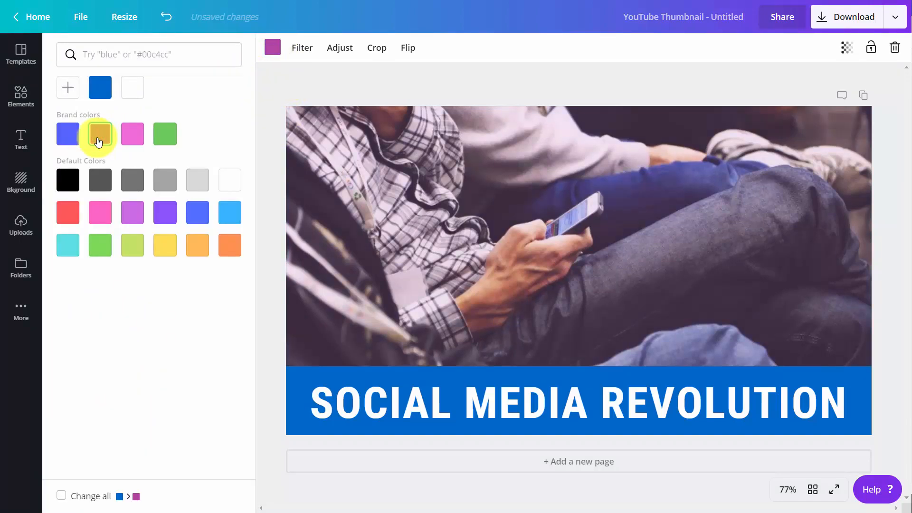
{"action": "left_click", "coordinate": [320, 176]}
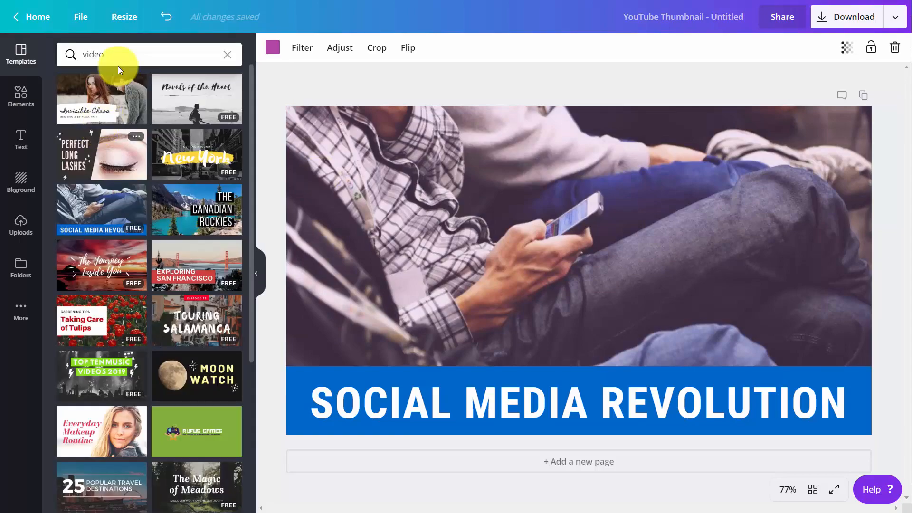
Apply the Whimsical filter at intensity 25 to the photo and set brightness to -28, contrast to 48 and saturation to -48
{"action": "left_click", "coordinate": [291, 48]}
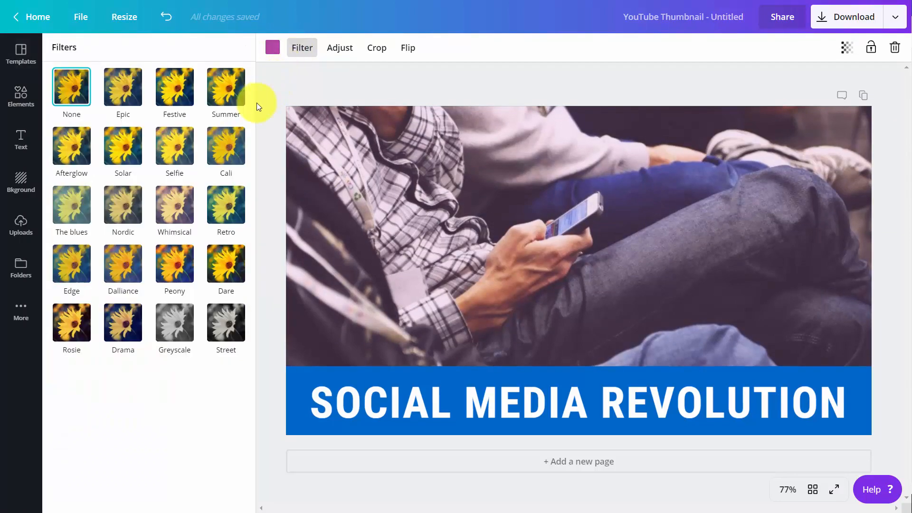
{"action": "left_click", "coordinate": [175, 211]}
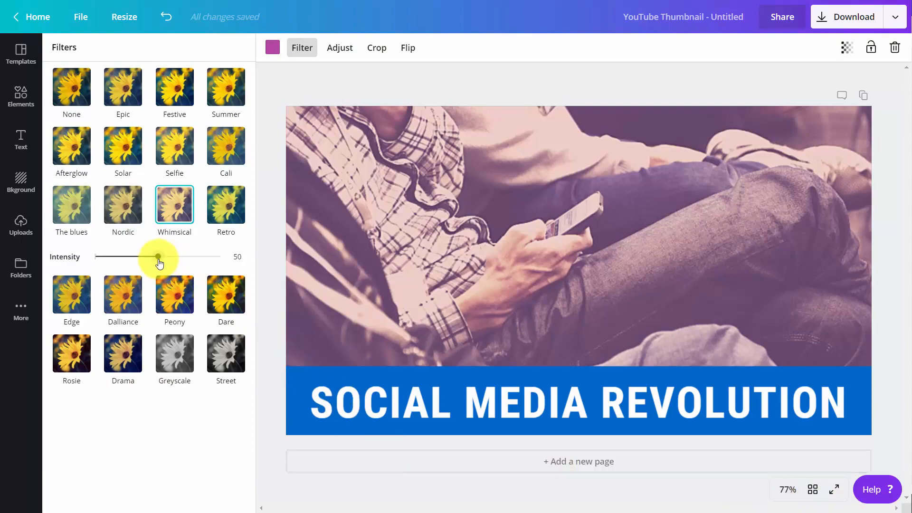
{"action": "left_click_drag", "start_coordinate": [158, 256], "coordinate": [127, 264]}
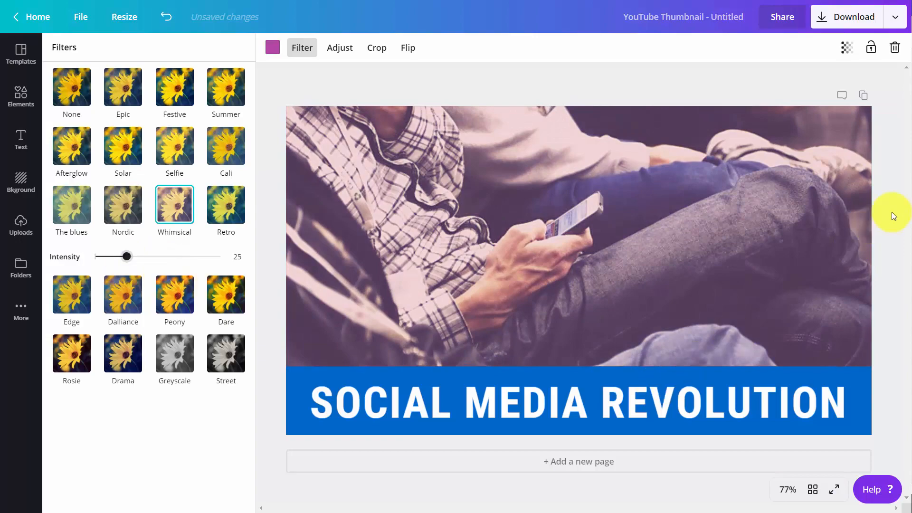
{"action": "left_click", "coordinate": [348, 49]}
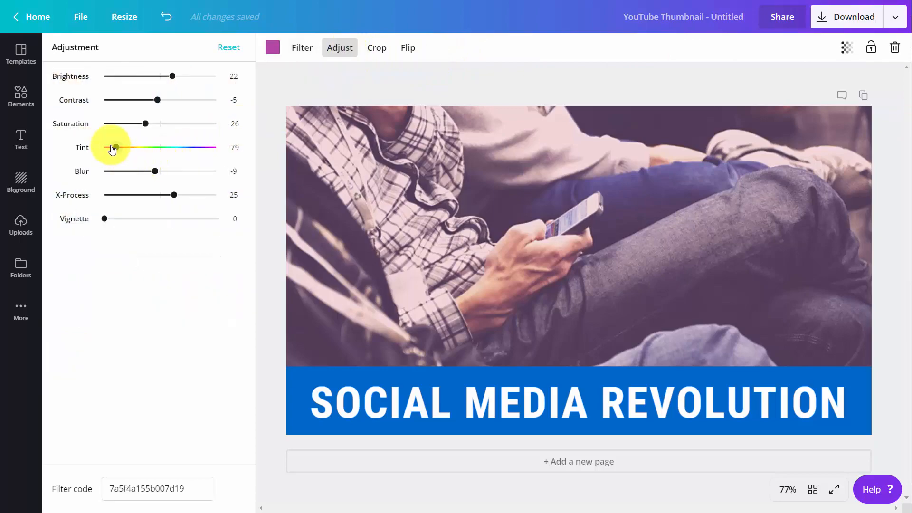
{"action": "left_click_drag", "start_coordinate": [143, 122], "coordinate": [144, 78]}
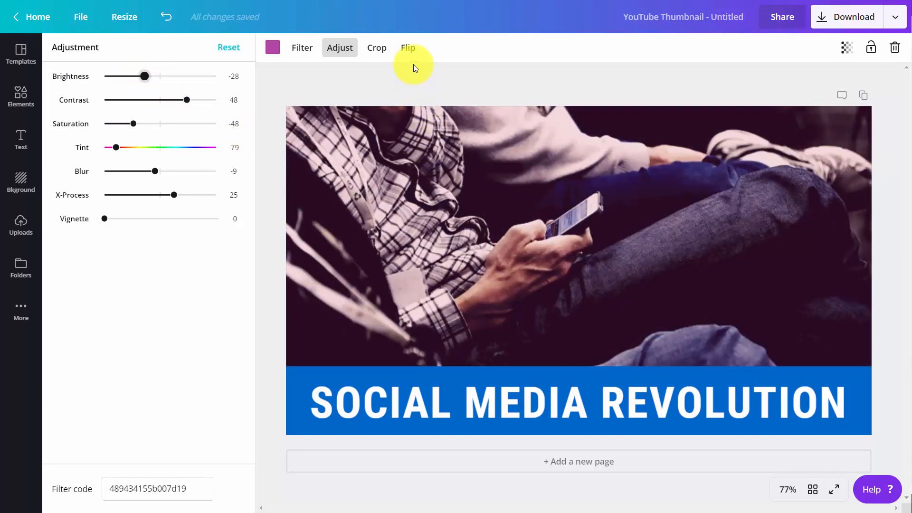
Try flipping the background photo horizontally and flip it back
{"action": "left_click", "coordinate": [407, 49]}
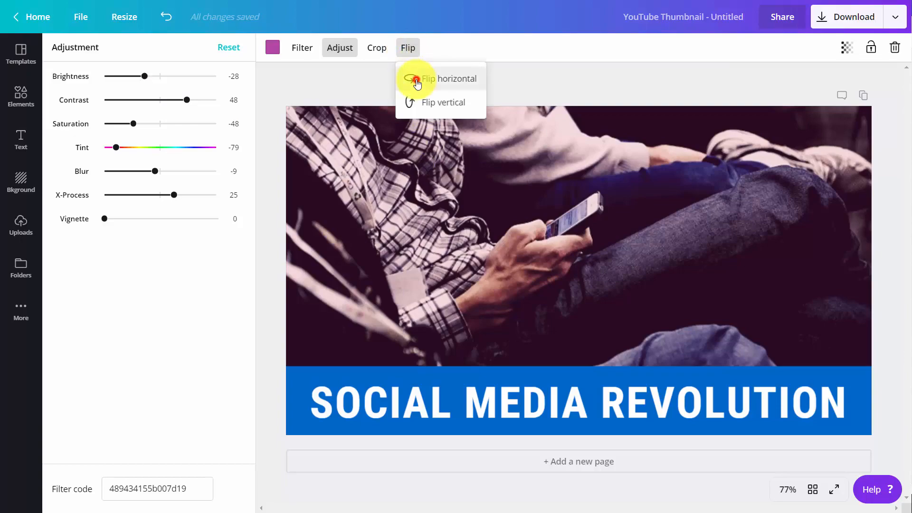
{"action": "left_click", "coordinate": [416, 82]}
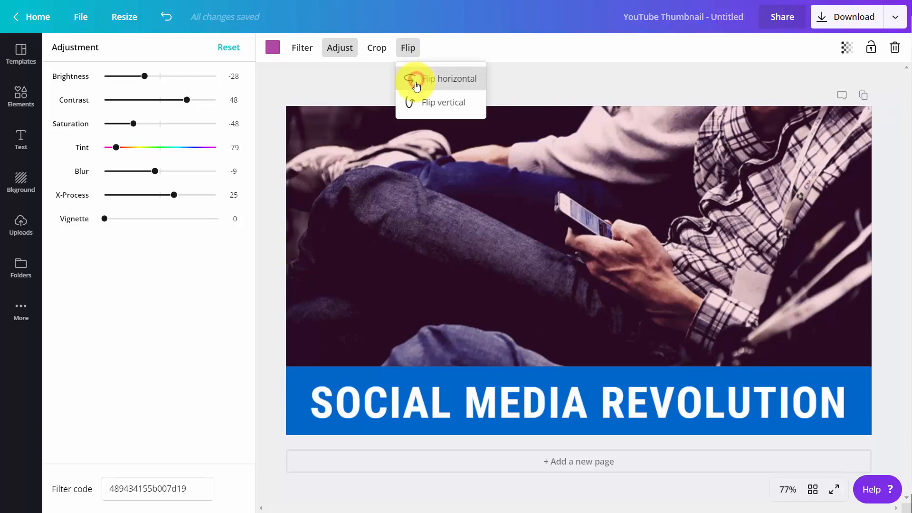
{"action": "left_click", "coordinate": [417, 82]}
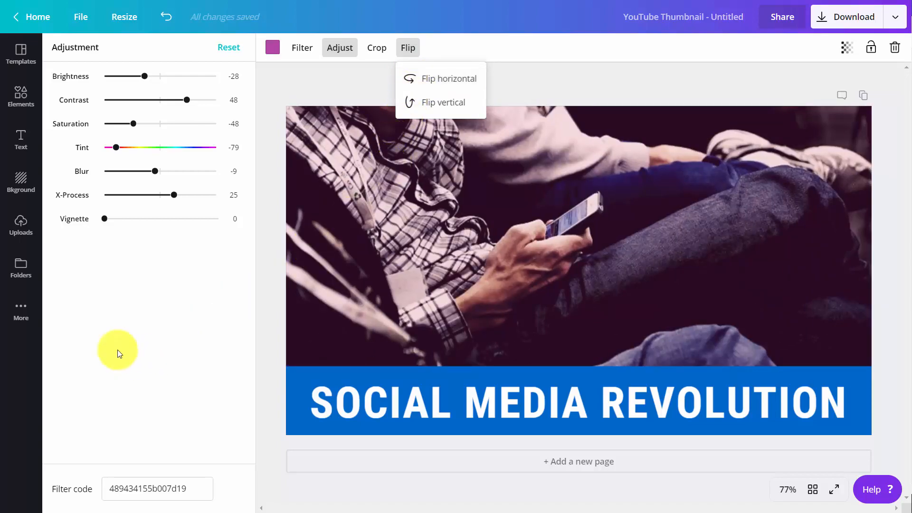
Add the QR code from the Logos folder, shrink it to less than half its size and place it in the thumbnail's upper right corner
{"action": "left_click", "coordinate": [17, 271]}
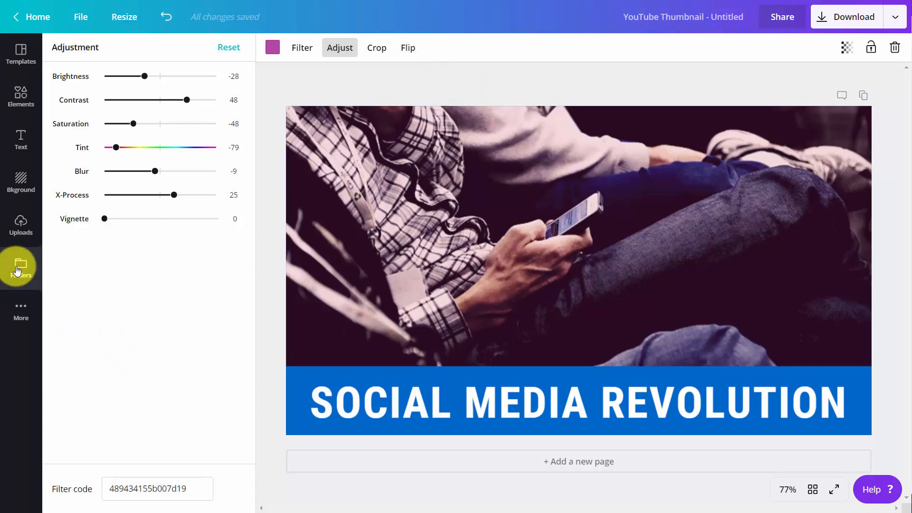
{"action": "left_click", "coordinate": [115, 166]}
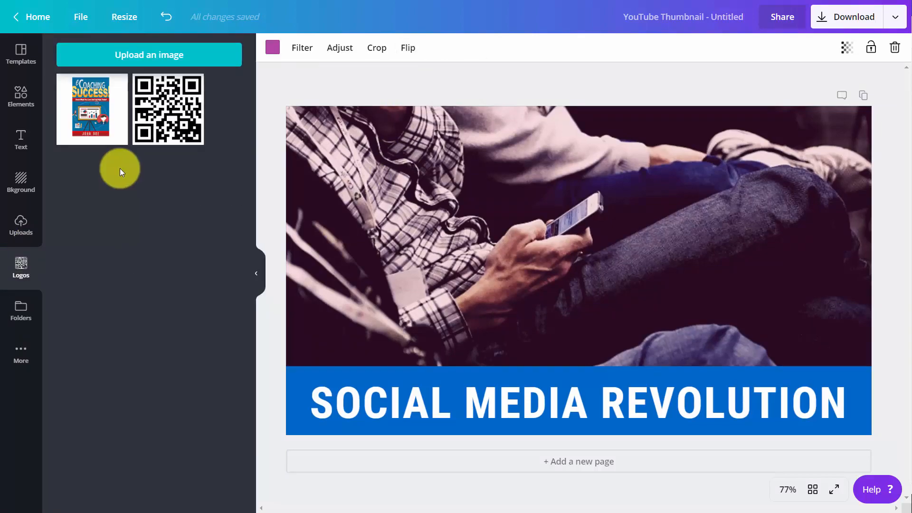
{"action": "left_click", "coordinate": [167, 113]}
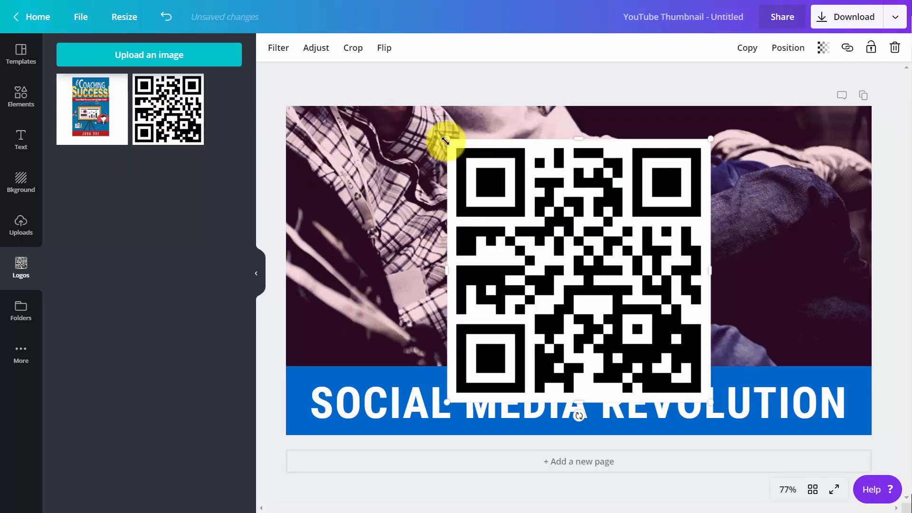
{"action": "left_click_drag", "start_coordinate": [466, 155], "coordinate": [632, 291]}
{"action": "left_click_drag", "start_coordinate": [656, 328], "coordinate": [800, 149]}
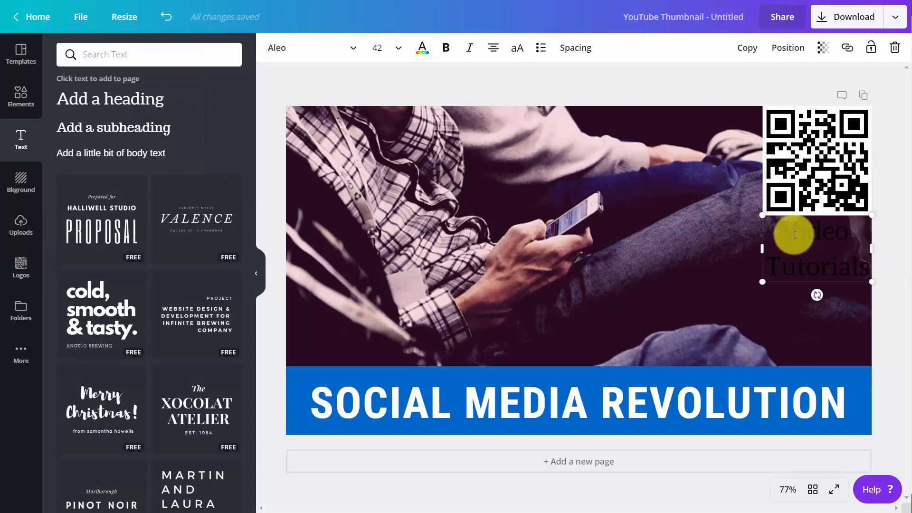
Change the color of the "Video Tutorials" text below the QR code to white
{"action": "left_click_drag", "start_coordinate": [784, 230], "coordinate": [870, 269]}
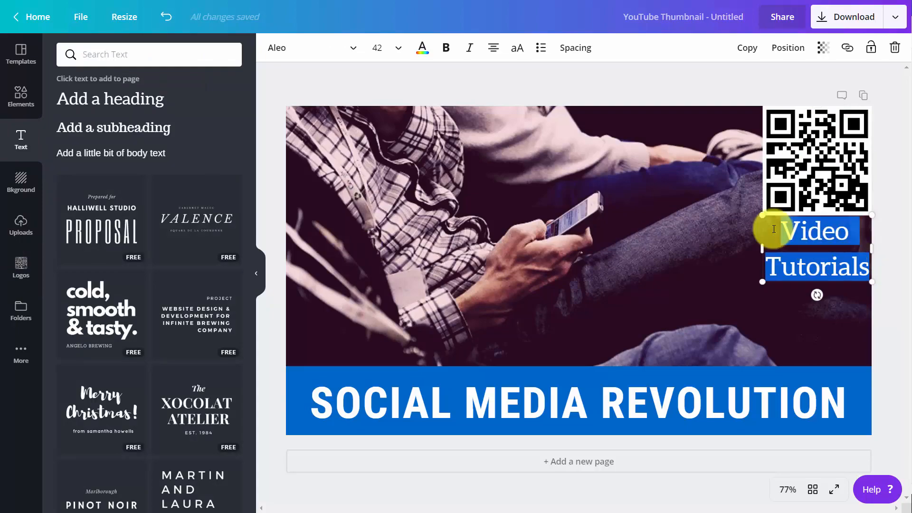
{"action": "left_click", "coordinate": [425, 49]}
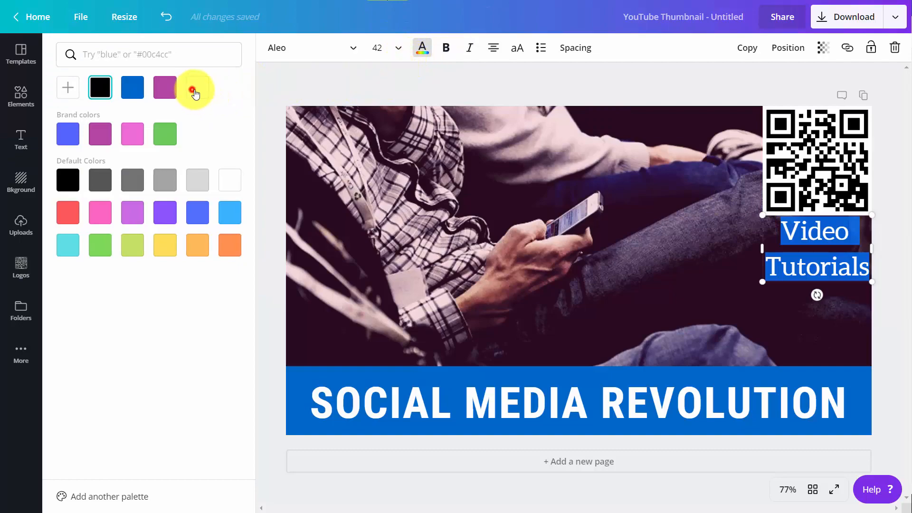
{"action": "left_click", "coordinate": [195, 89]}
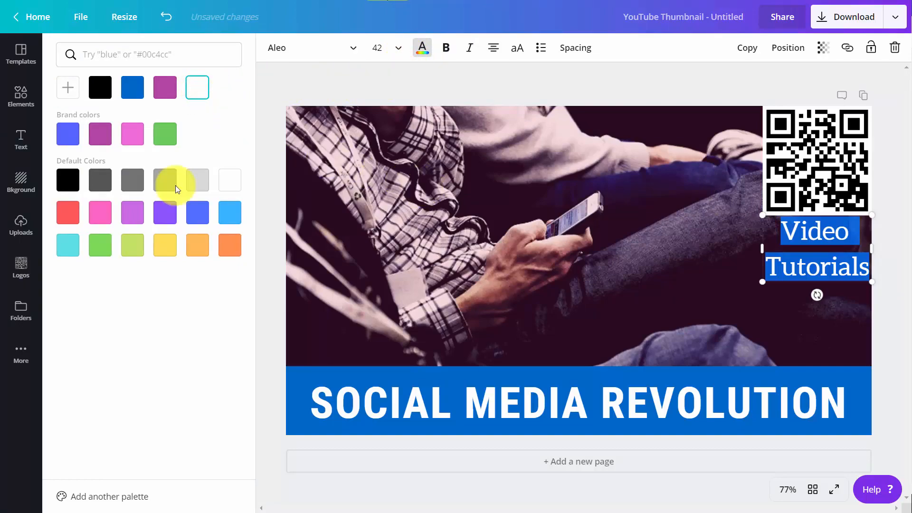
{"action": "left_click", "coordinate": [503, 118]}
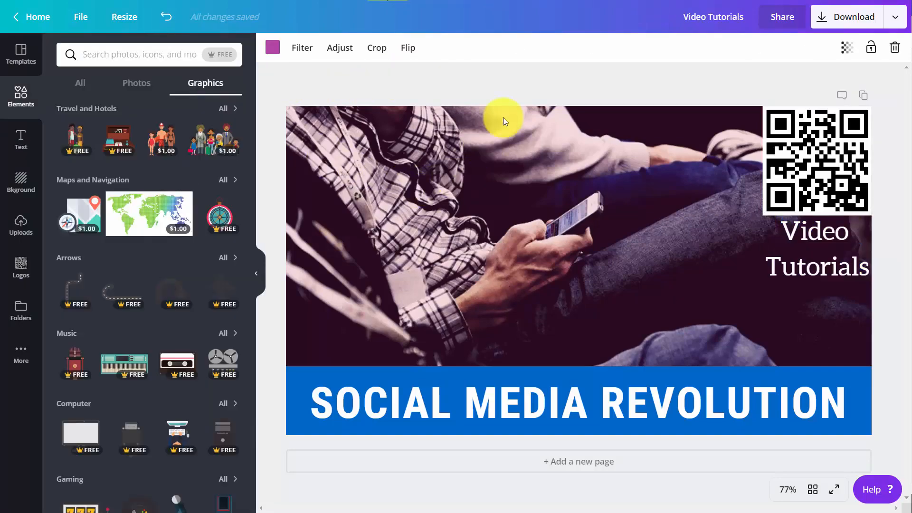
Add the free Computer graphic of a person in red with a laptop, shrink it and place it below the "Video Tutorials" text
{"action": "left_click", "coordinate": [219, 56]}
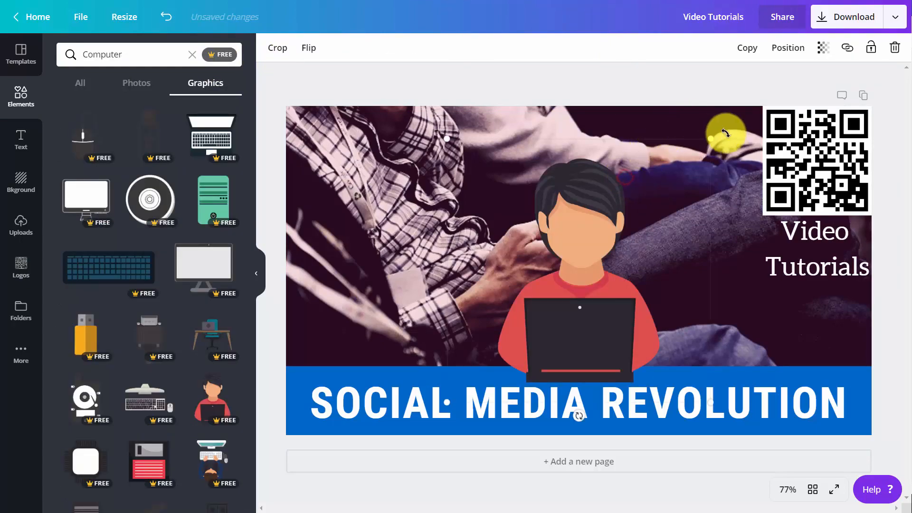
{"action": "left_click_drag", "start_coordinate": [712, 137], "coordinate": [438, 222]}
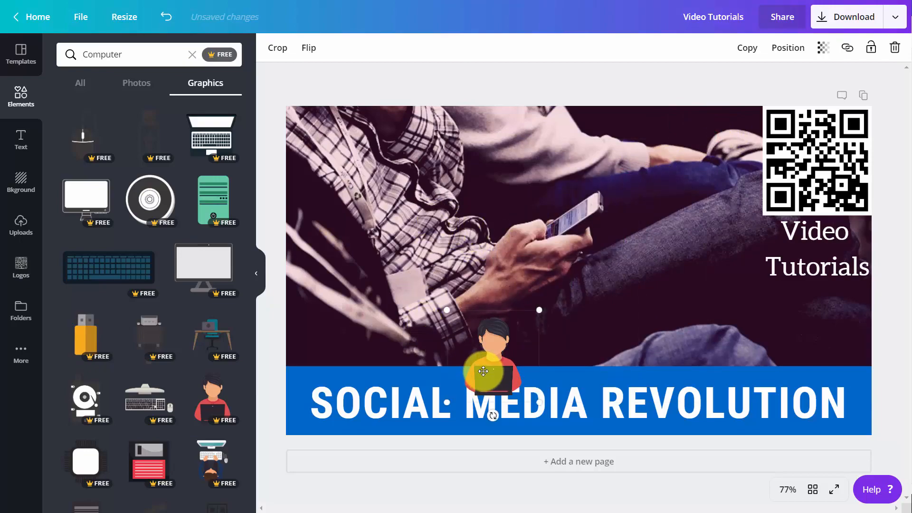
{"action": "left_click_drag", "start_coordinate": [519, 326], "coordinate": [808, 327]}
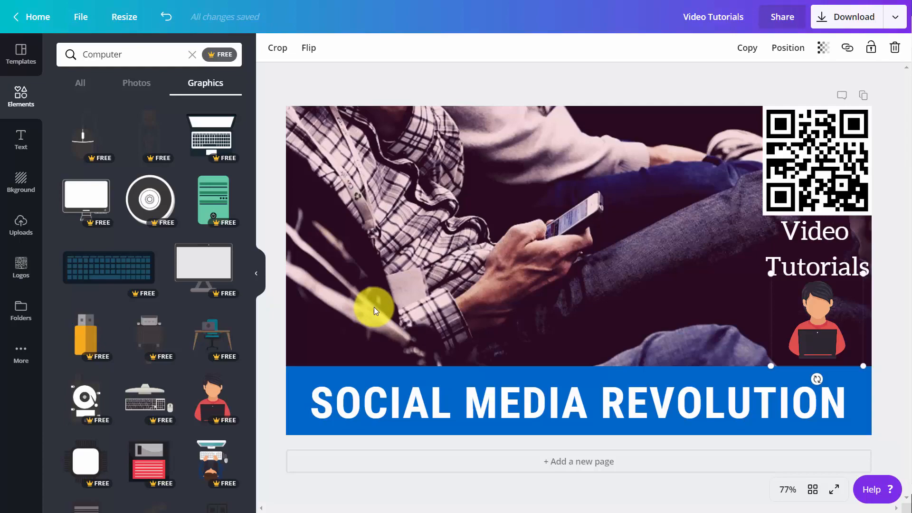
Download the finished "Video Tutorials" thumbnail design as a PNG file without a transparent background
{"action": "left_click", "coordinate": [895, 18]}
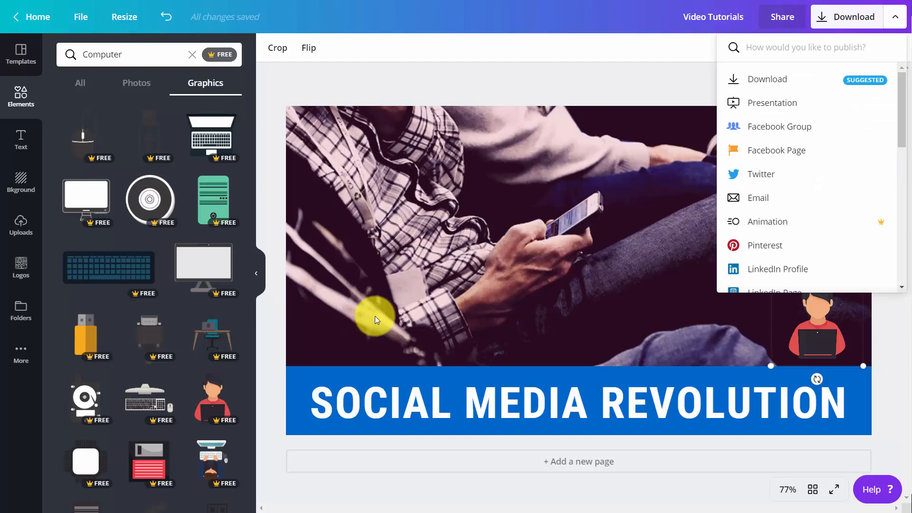
{"action": "left_click", "coordinate": [375, 317]}
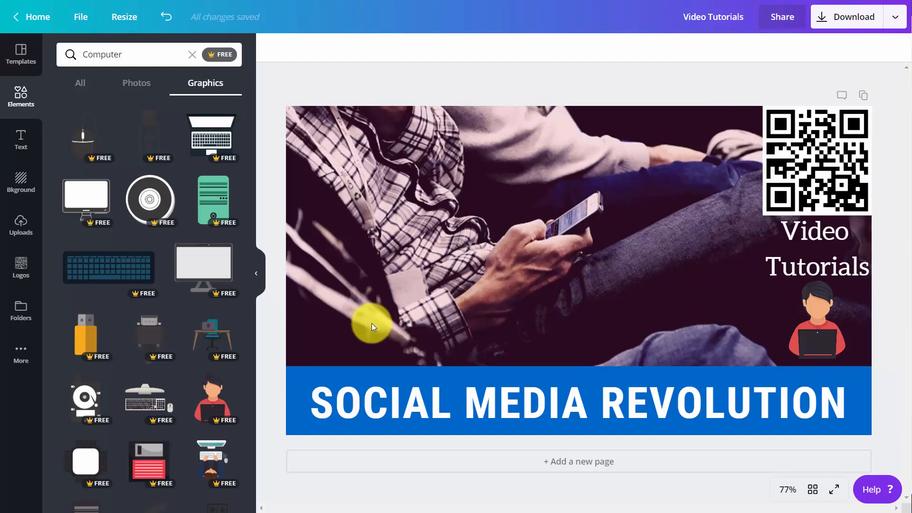
{"action": "left_click", "coordinate": [877, 22]}
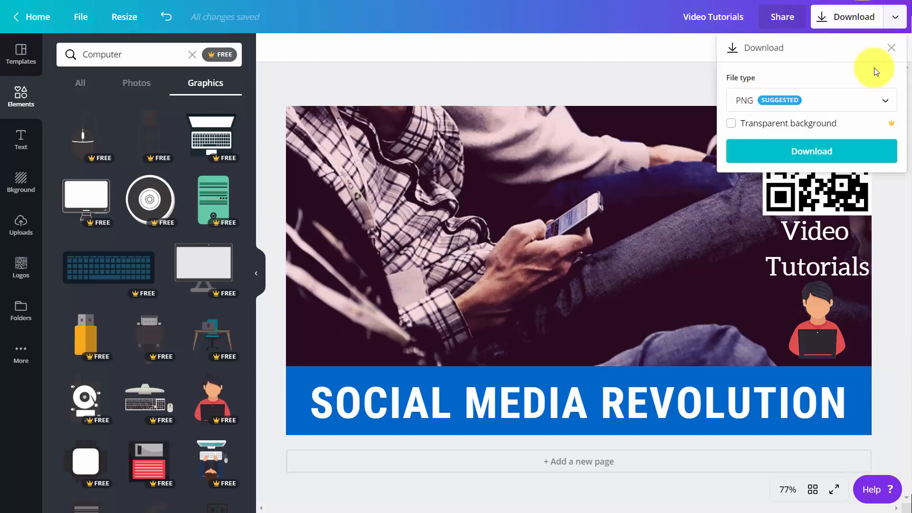
{"action": "left_click", "coordinate": [802, 153]}
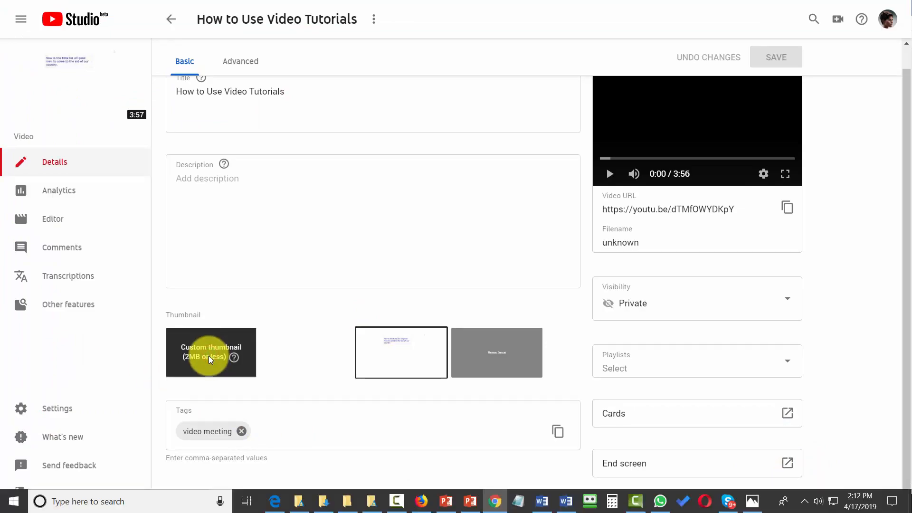
In YouTube Studio, upload the Social Media Revolution image as custom thumbnail for "How to Use Video Tutorials" and save the video details
{"action": "left_click", "coordinate": [209, 357]}
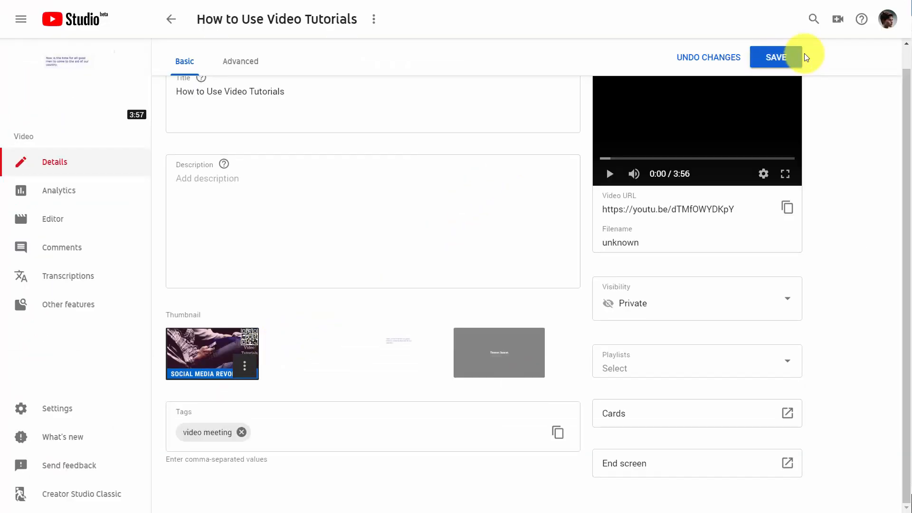
{"action": "left_click", "coordinate": [779, 63]}
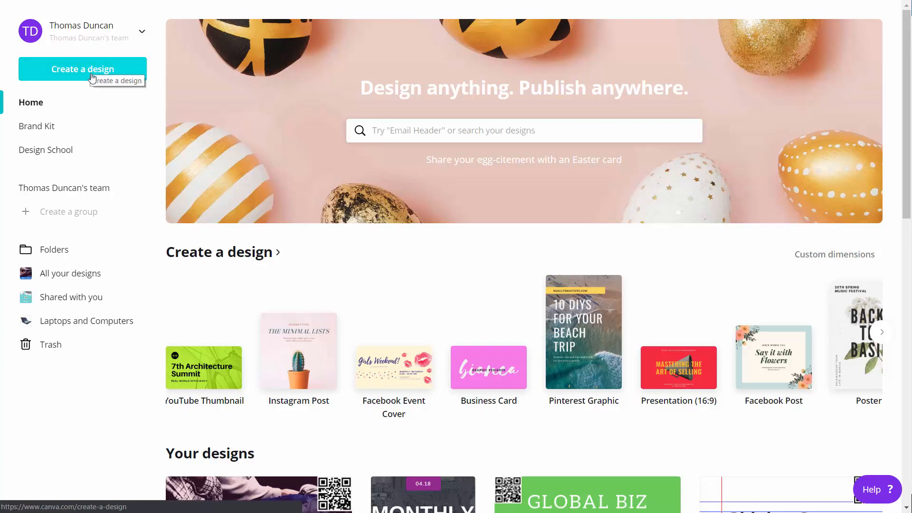
Back in Canva, create a blank Facebook Post design and choose Print T-Shirts from its publishing options
{"action": "left_click", "coordinate": [92, 78]}
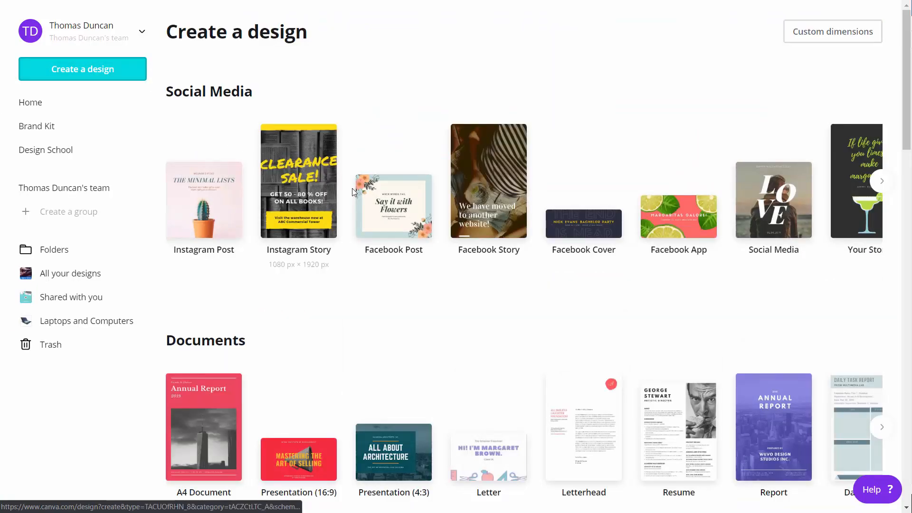
{"action": "left_click", "coordinate": [381, 200]}
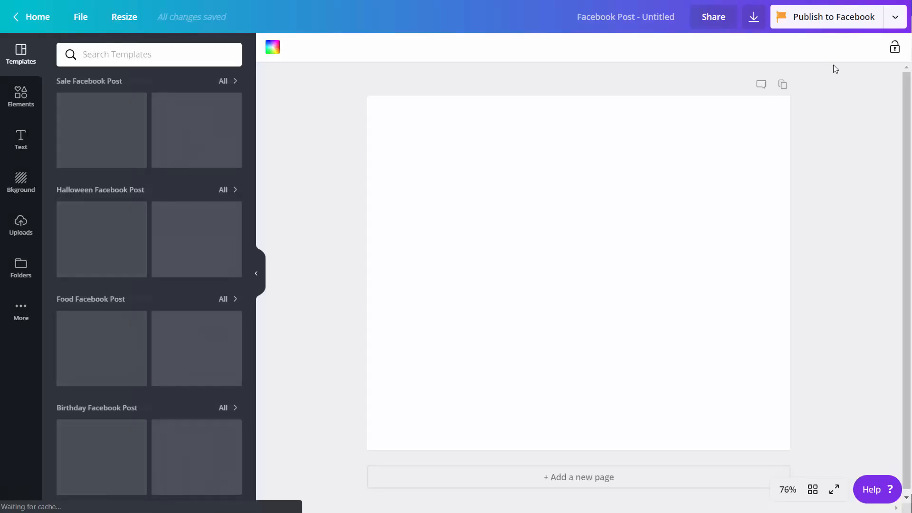
{"action": "left_click", "coordinate": [896, 18]}
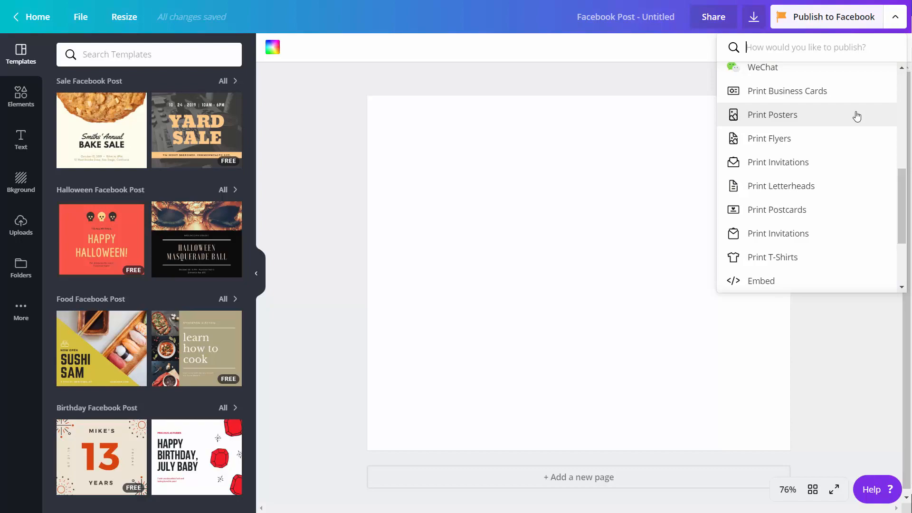
{"action": "scroll", "coordinate": [856, 117], "scroll_direction": "down", "scroll_amount": 1}
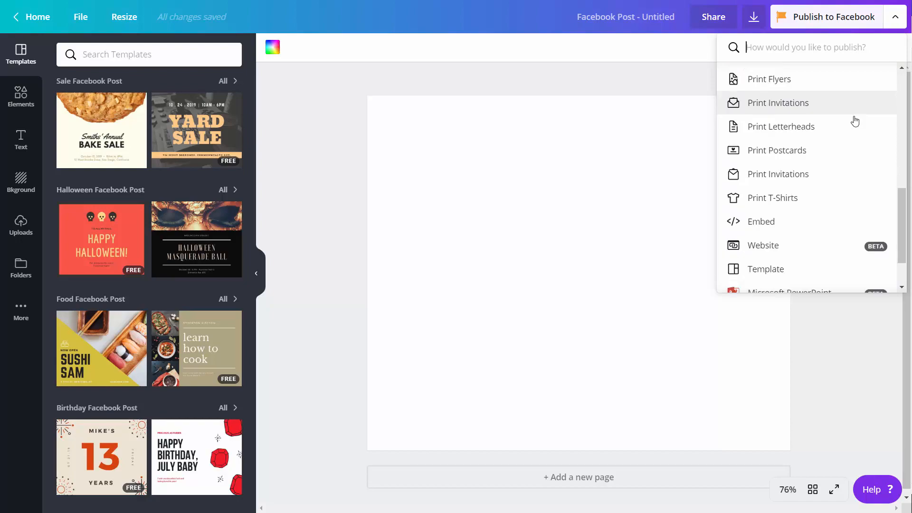
{"action": "left_click", "coordinate": [796, 203]}
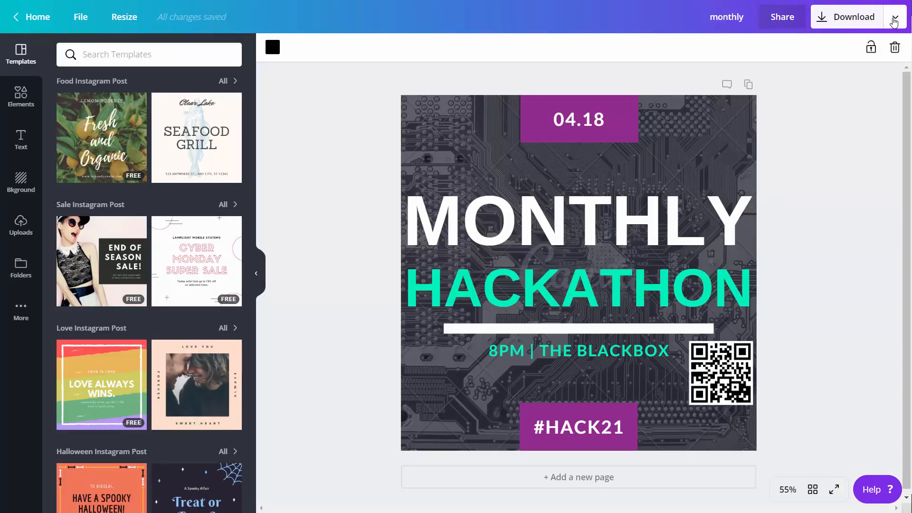
Choose Print T-Shirts for the "monthly" hackathon design, resize a copy to the T-shirt format and bring up the T-shirt order options
{"action": "left_click", "coordinate": [894, 18]}
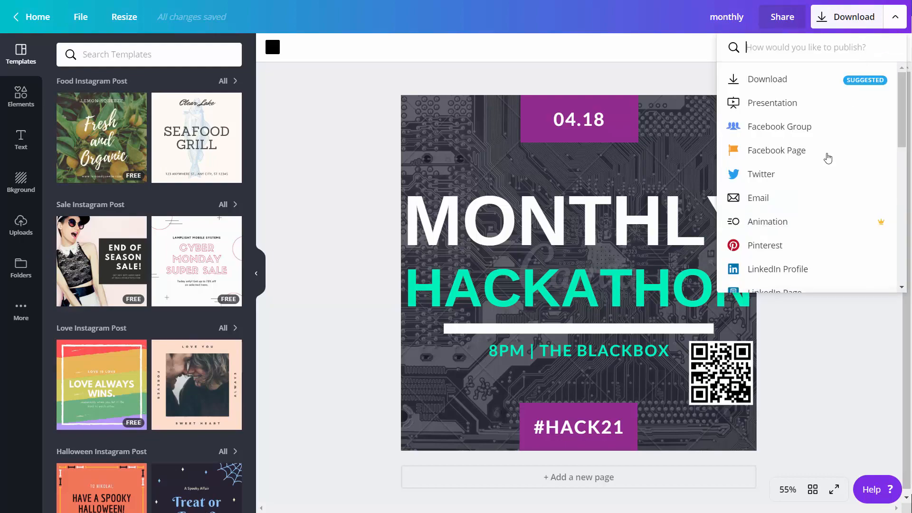
{"action": "scroll", "coordinate": [823, 162], "scroll_direction": "down", "scroll_amount": 4}
{"action": "scroll", "coordinate": [822, 162], "scroll_direction": "down", "scroll_amount": 5}
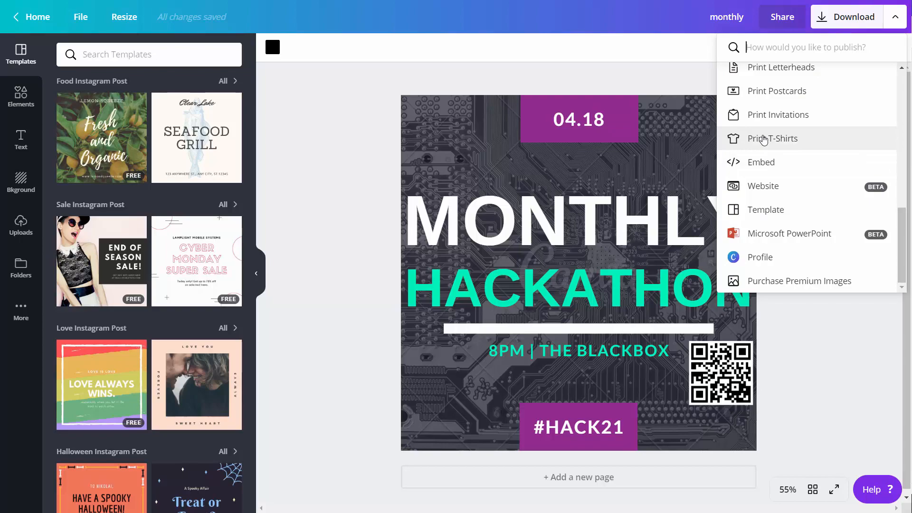
{"action": "left_click", "coordinate": [763, 139]}
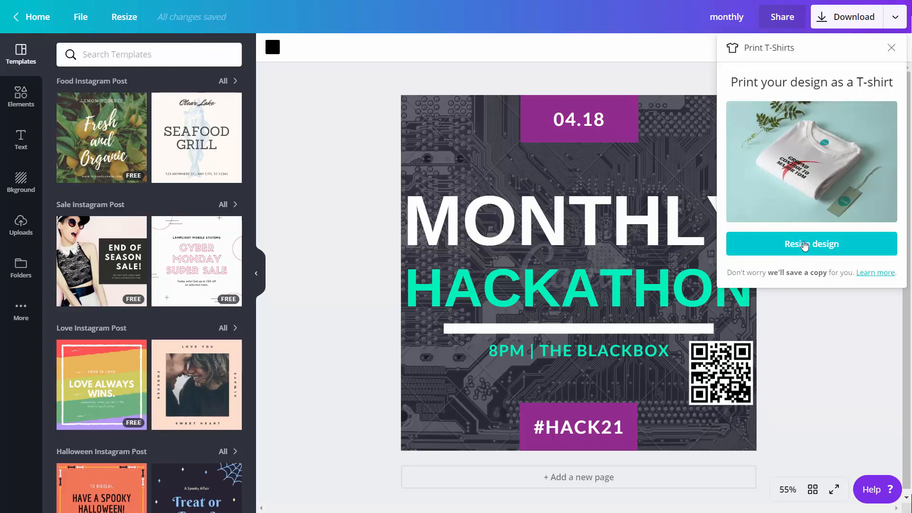
{"action": "left_click", "coordinate": [805, 247]}
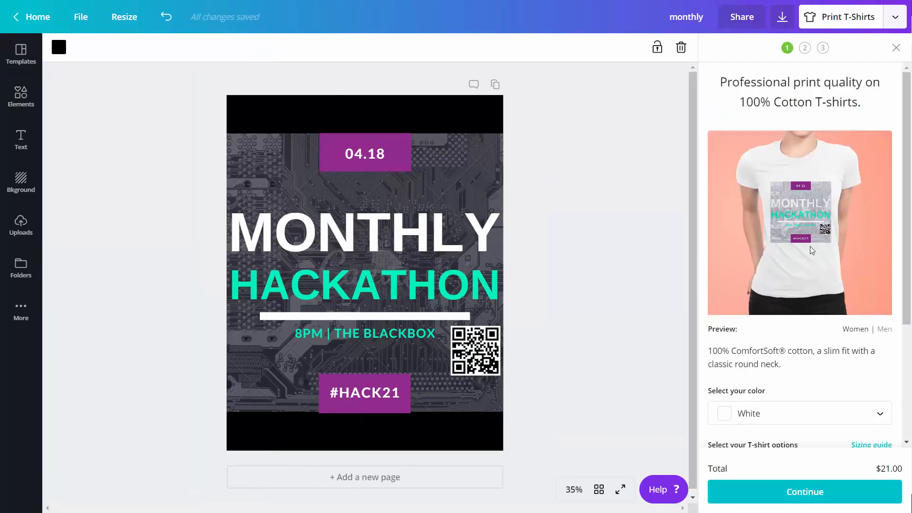
{"action": "scroll", "coordinate": [812, 250], "scroll_direction": "down", "scroll_amount": 3}
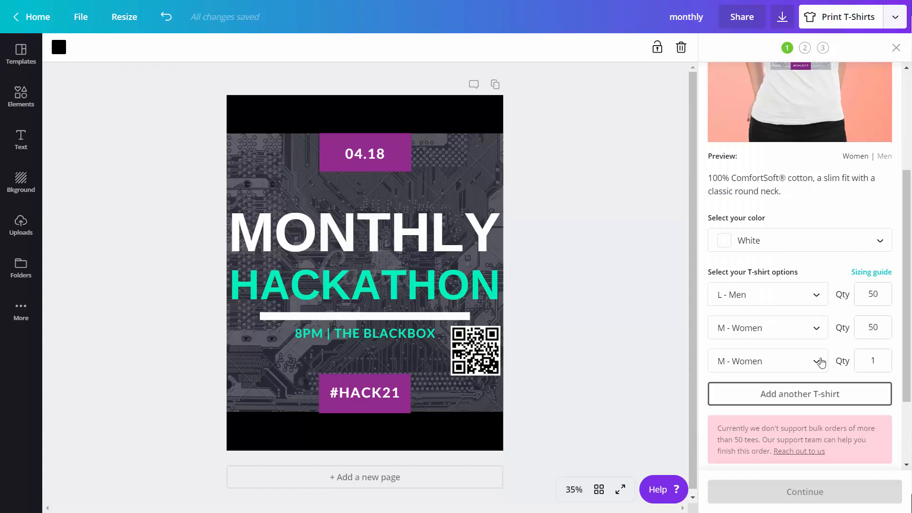